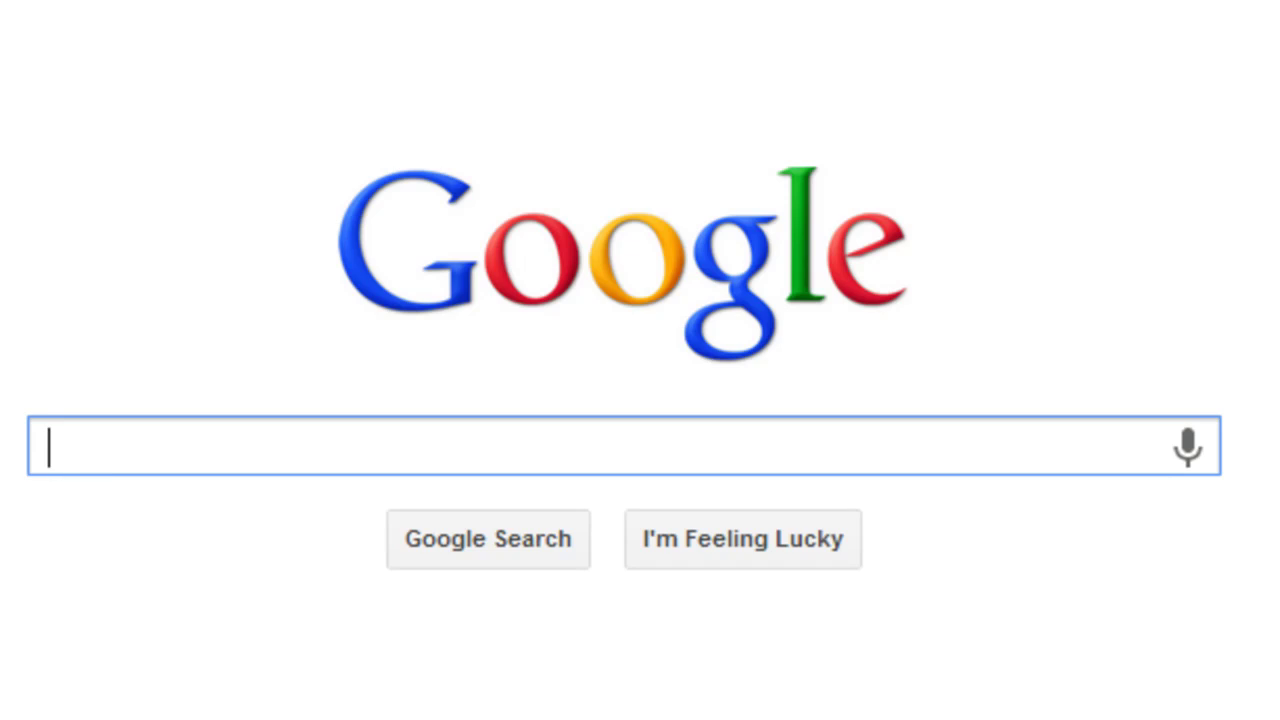
# Search Google for 'Gate 2014'
pyautogui.write('Gate 2014')
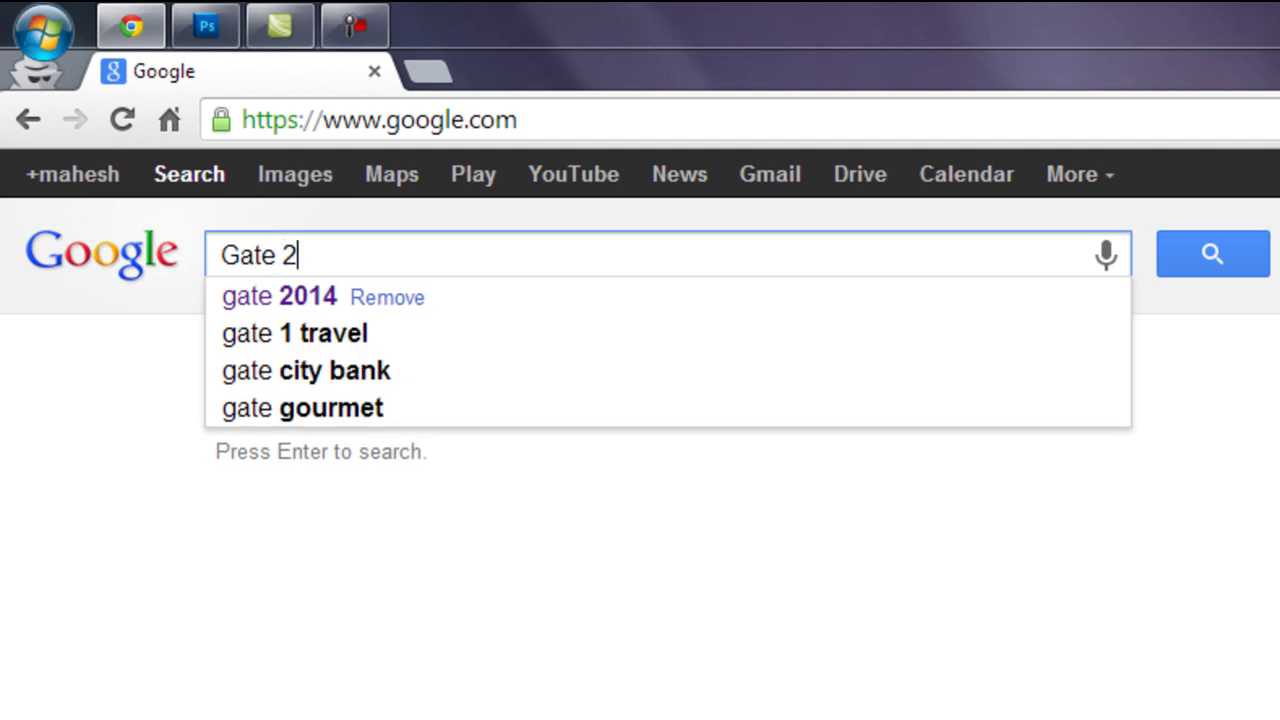
pyautogui.press('Return')
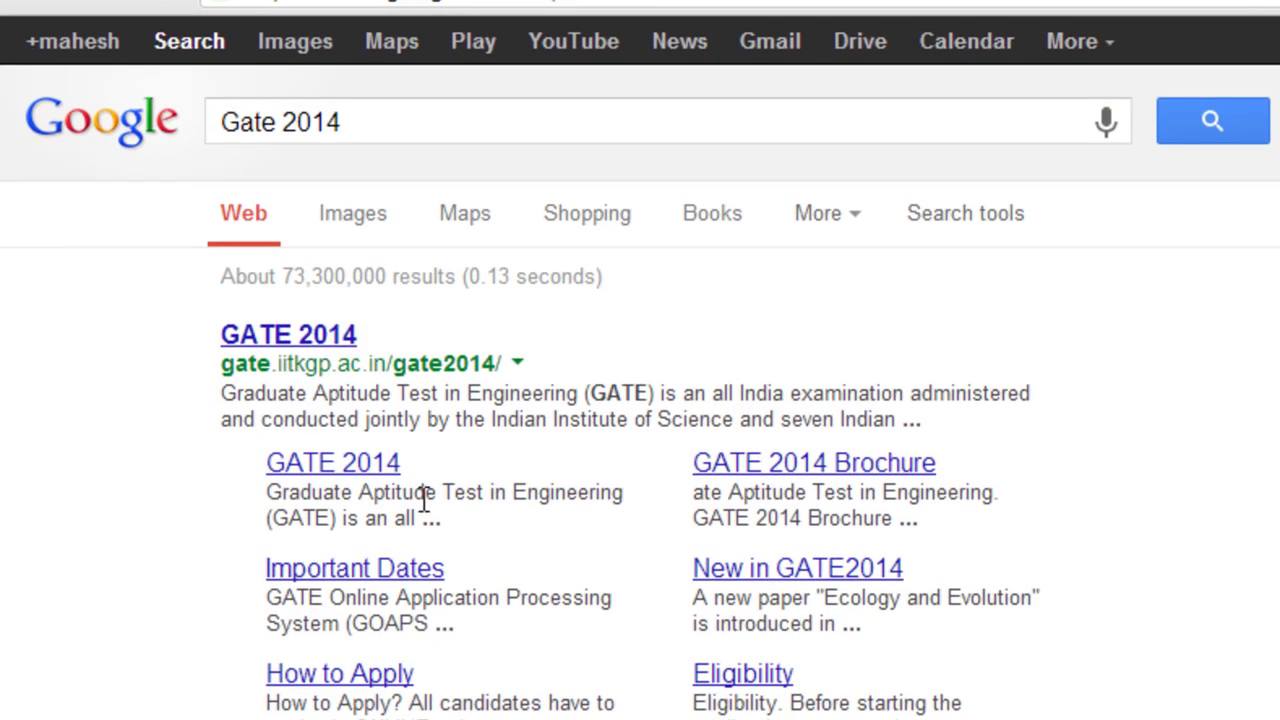
# Open the official GATE 2014 site and go through Apply Online to the GOAPS new-user registration form
pyautogui.click(320, 334)
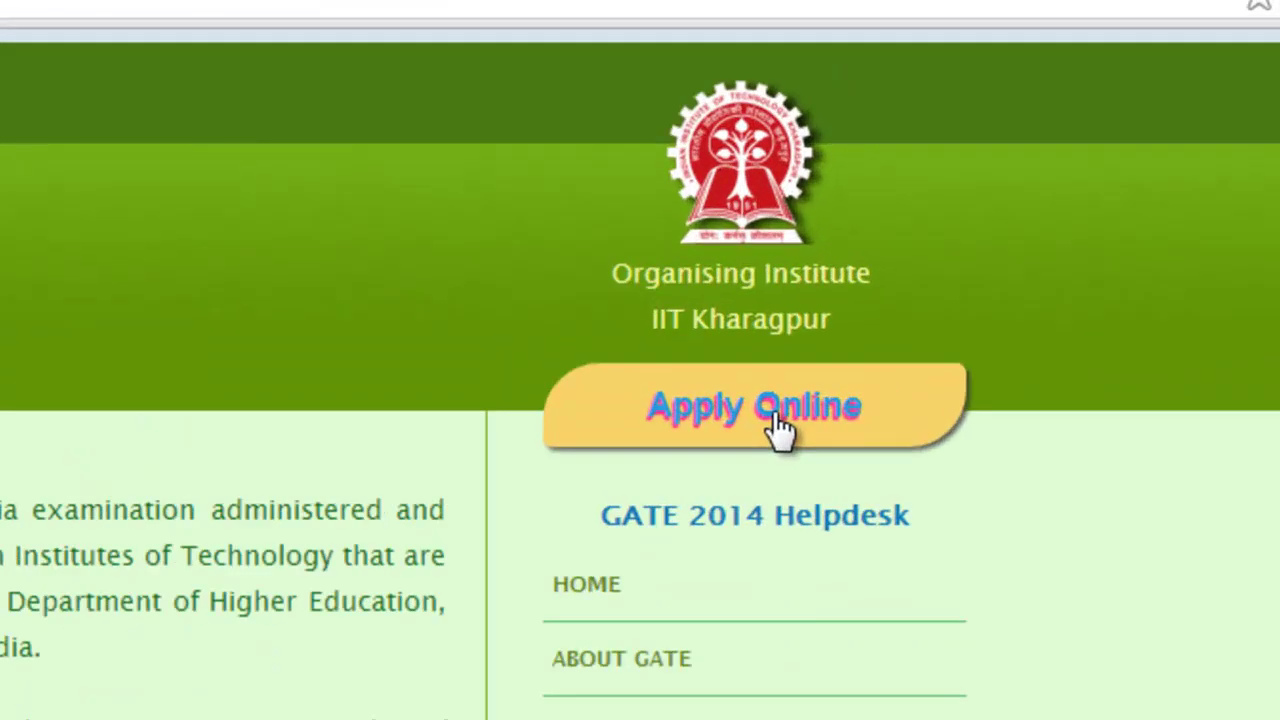
pyautogui.click(1160, 272)
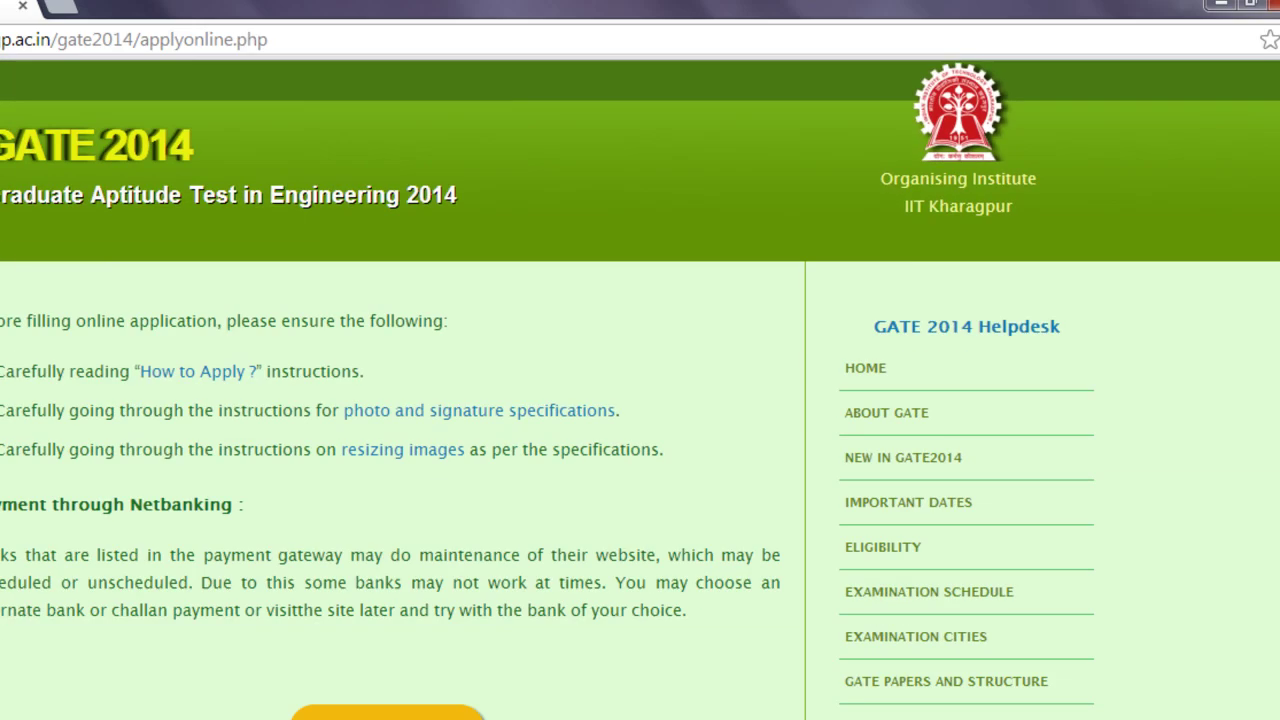
pyautogui.scroll(-3, 898, 456)
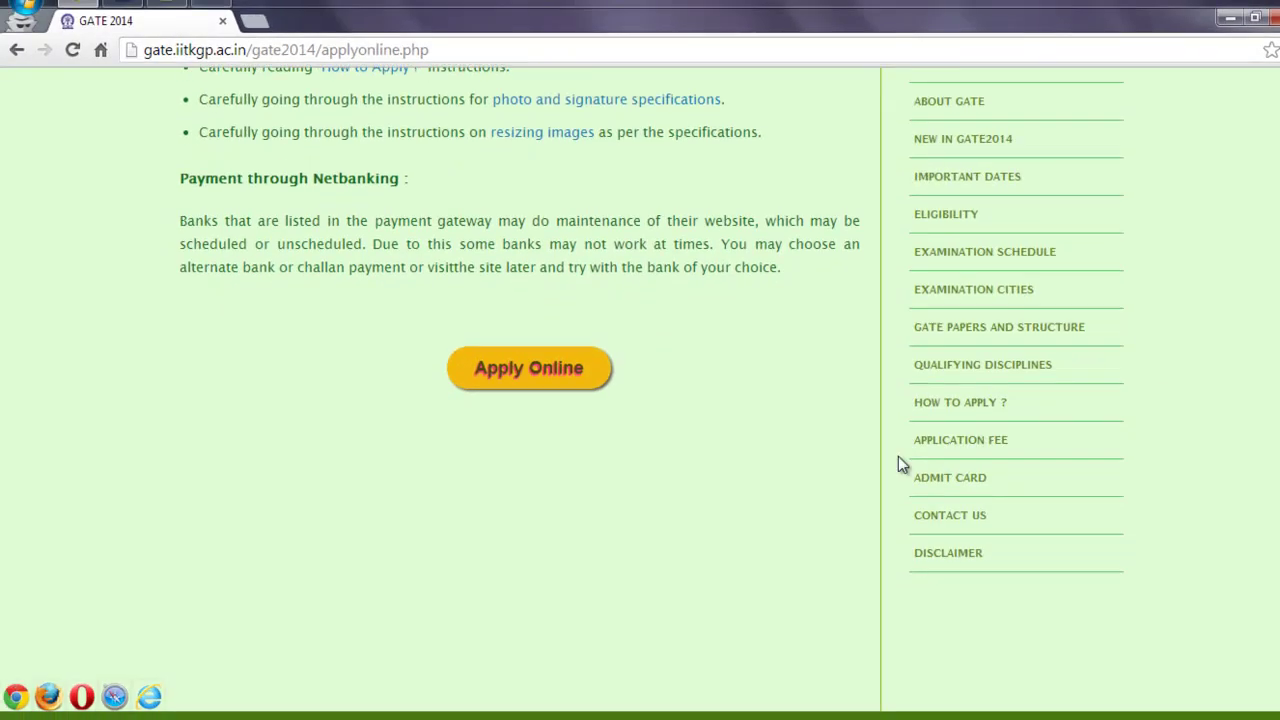
pyautogui.click(520, 371)
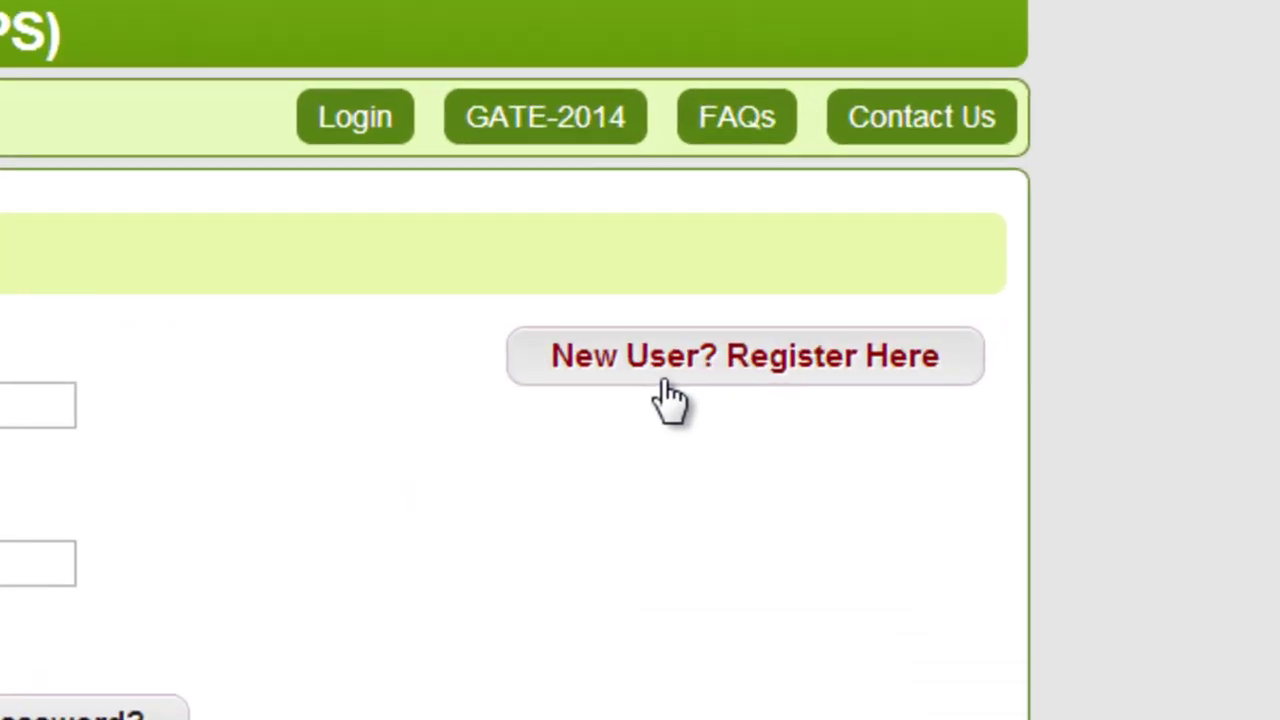
pyautogui.click(668, 392)
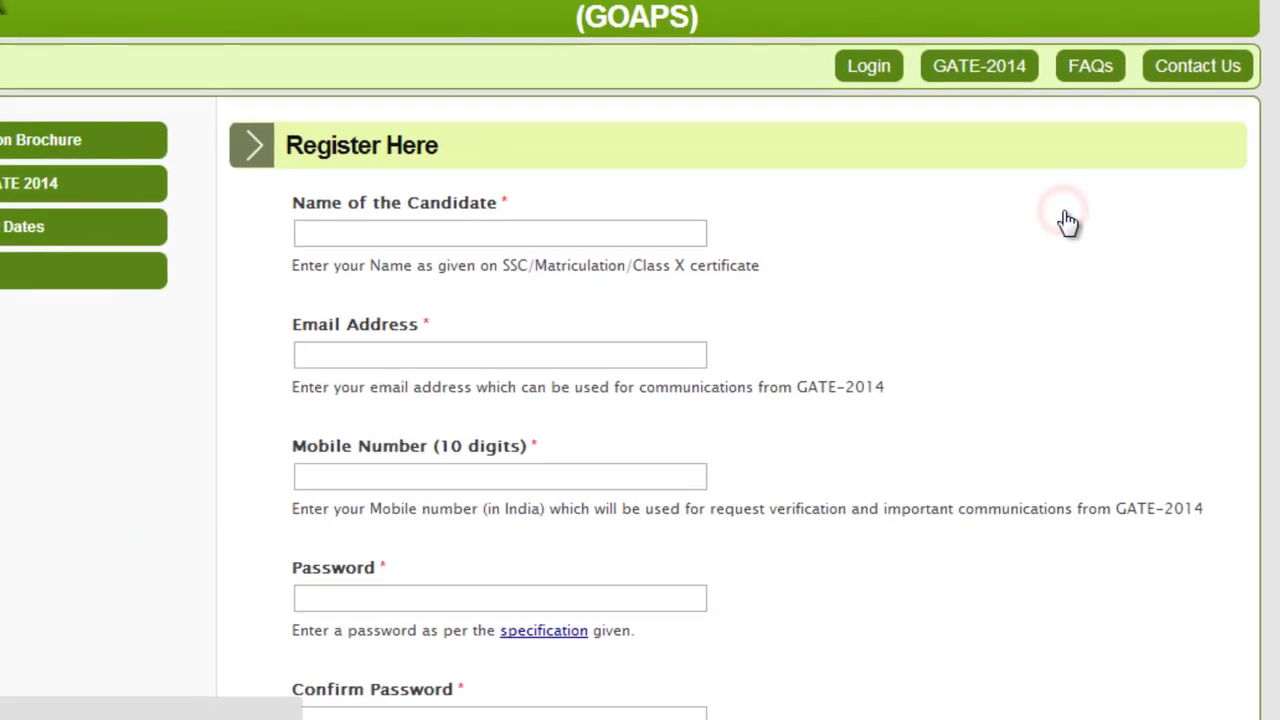
# Enter the candidate's full name, e-mail address, mobile number and a password in the Register Here form
pyautogui.click(424, 234)
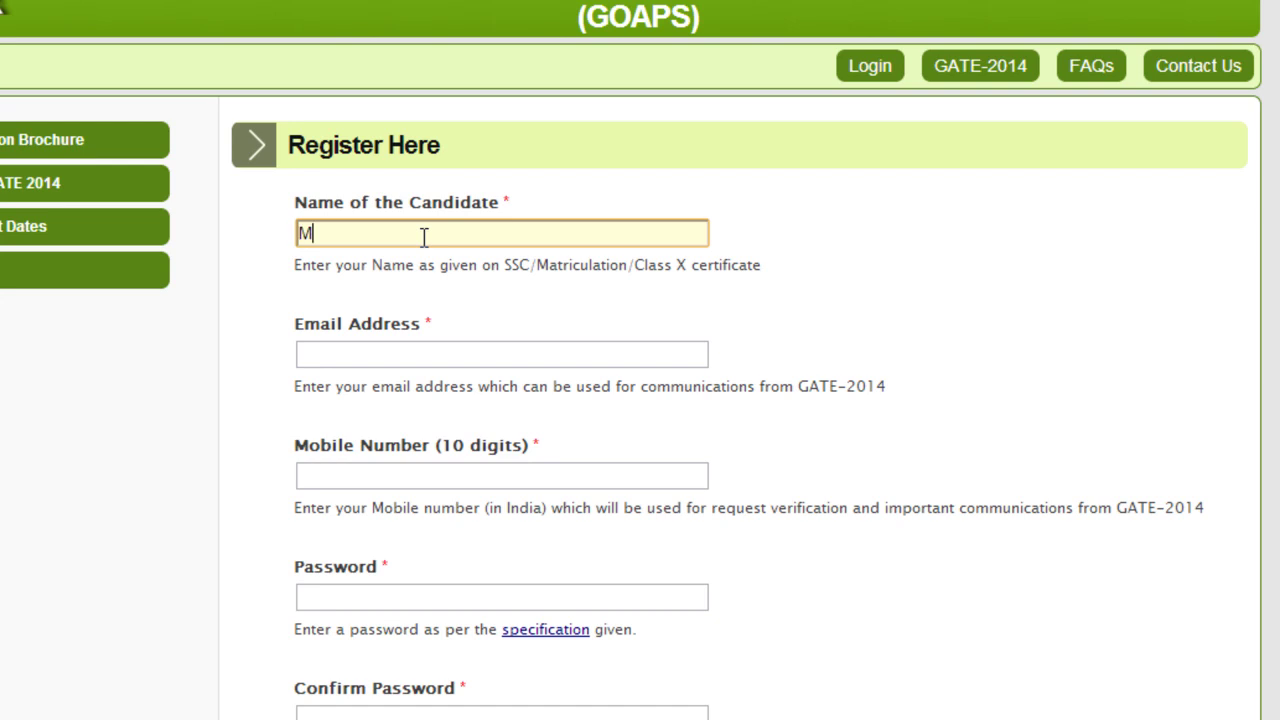
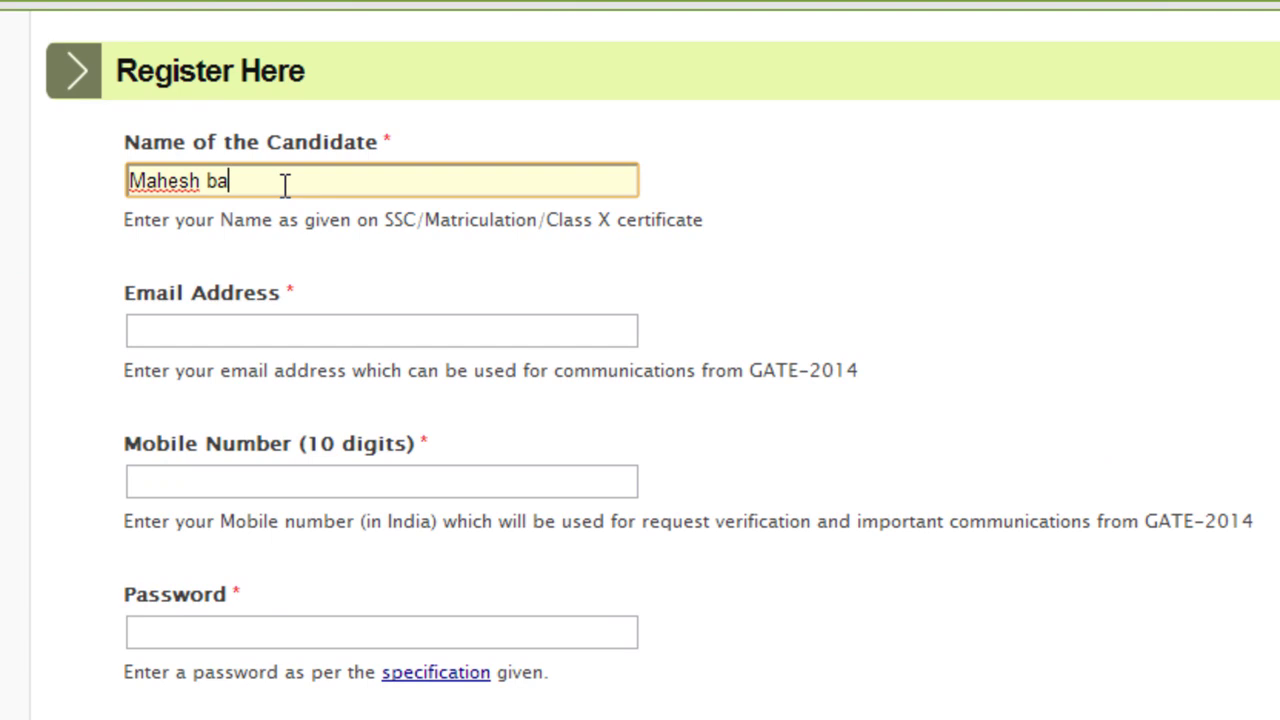
pyautogui.press('Tab')
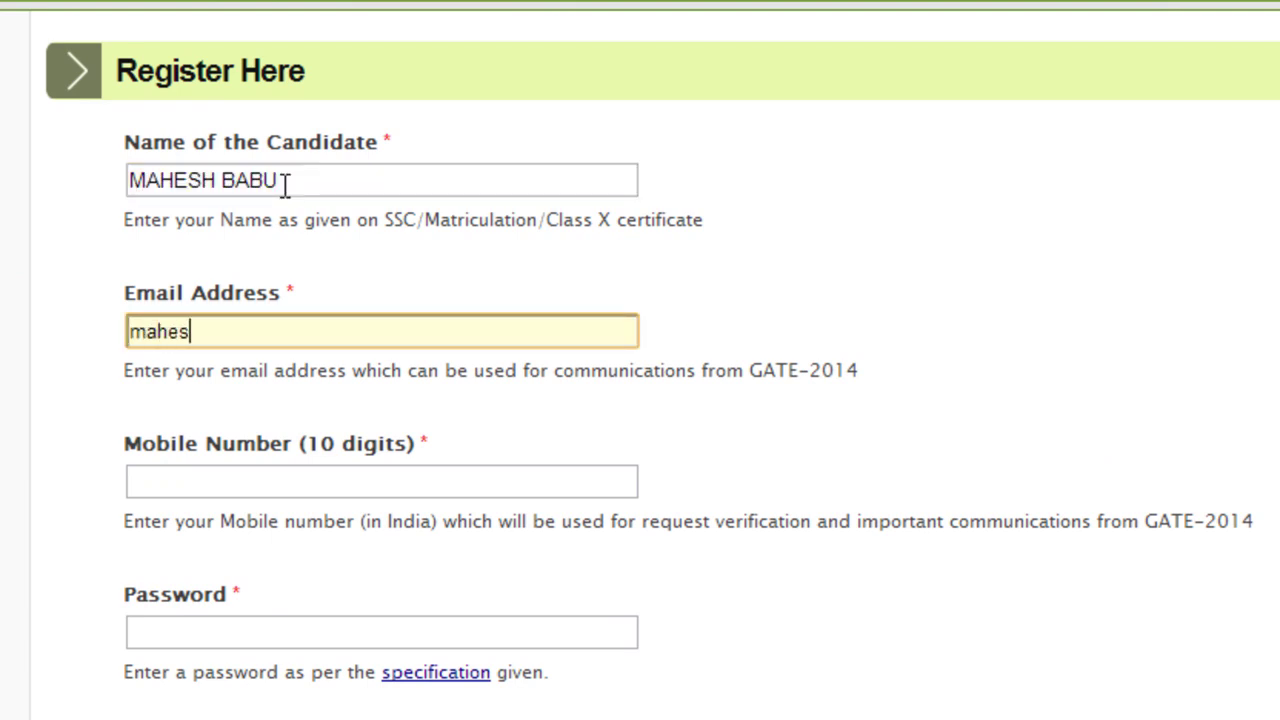
pyautogui.press('Tab')
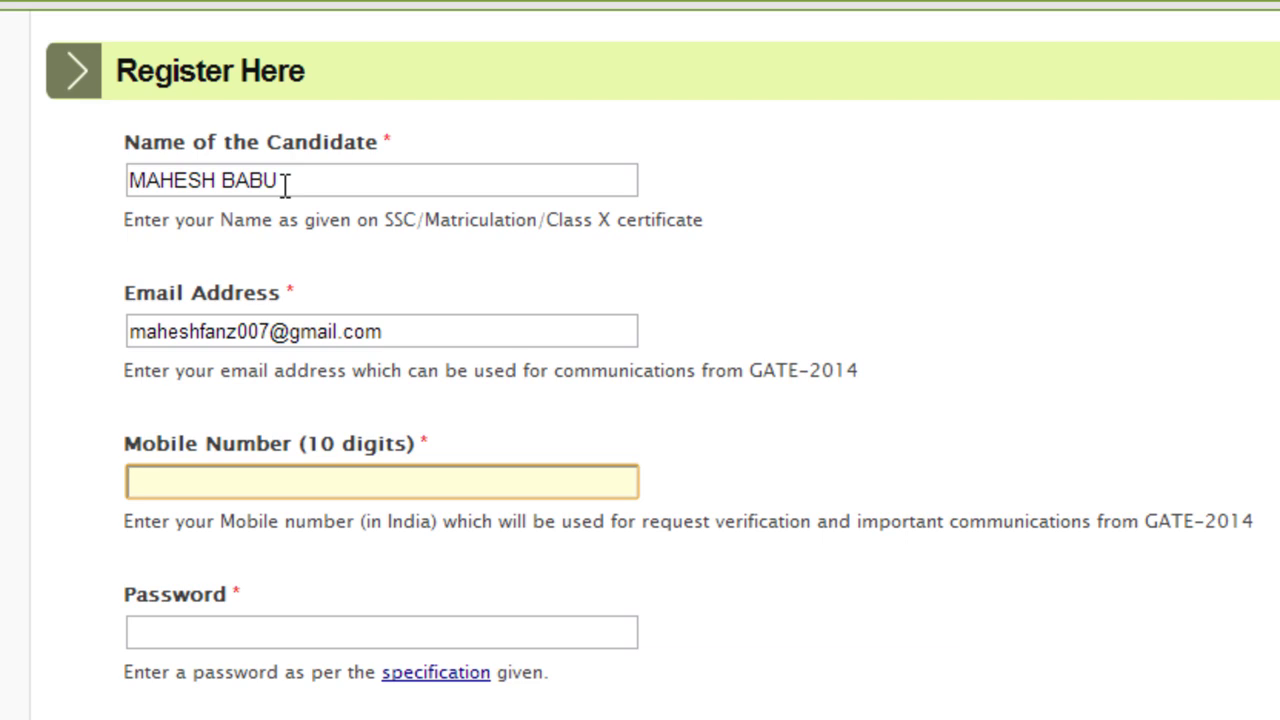
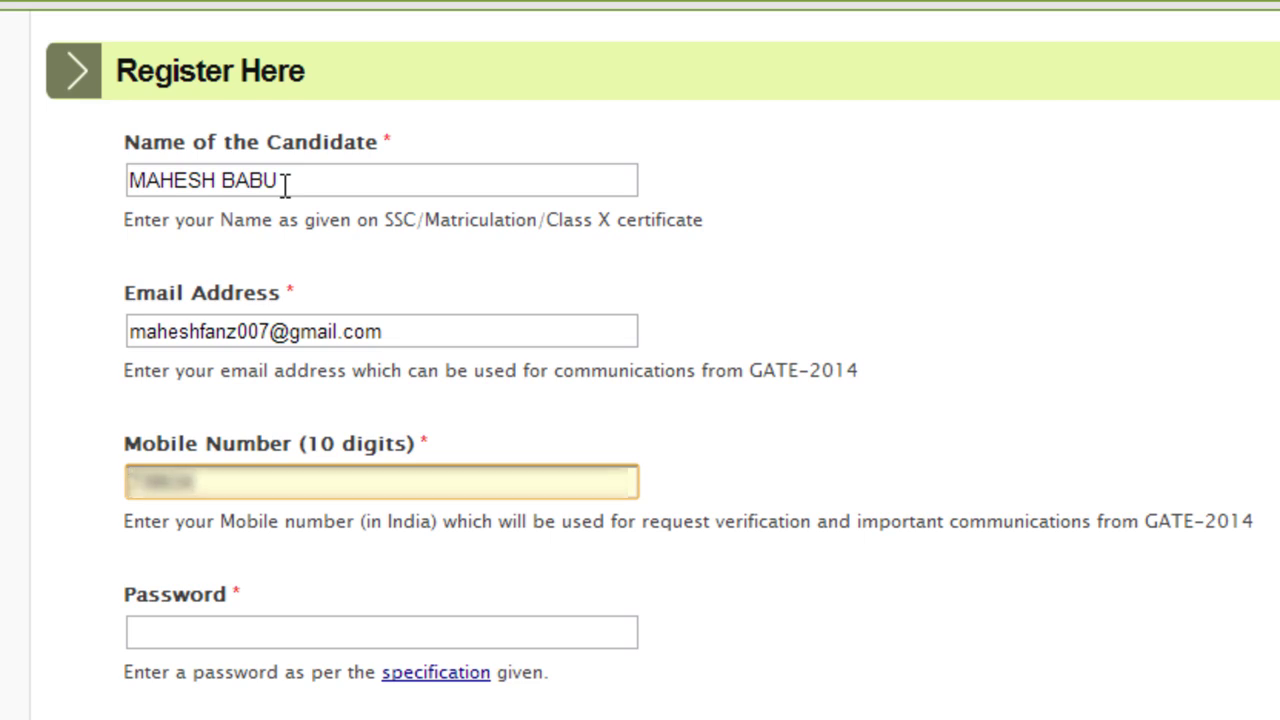
pyautogui.write('09')
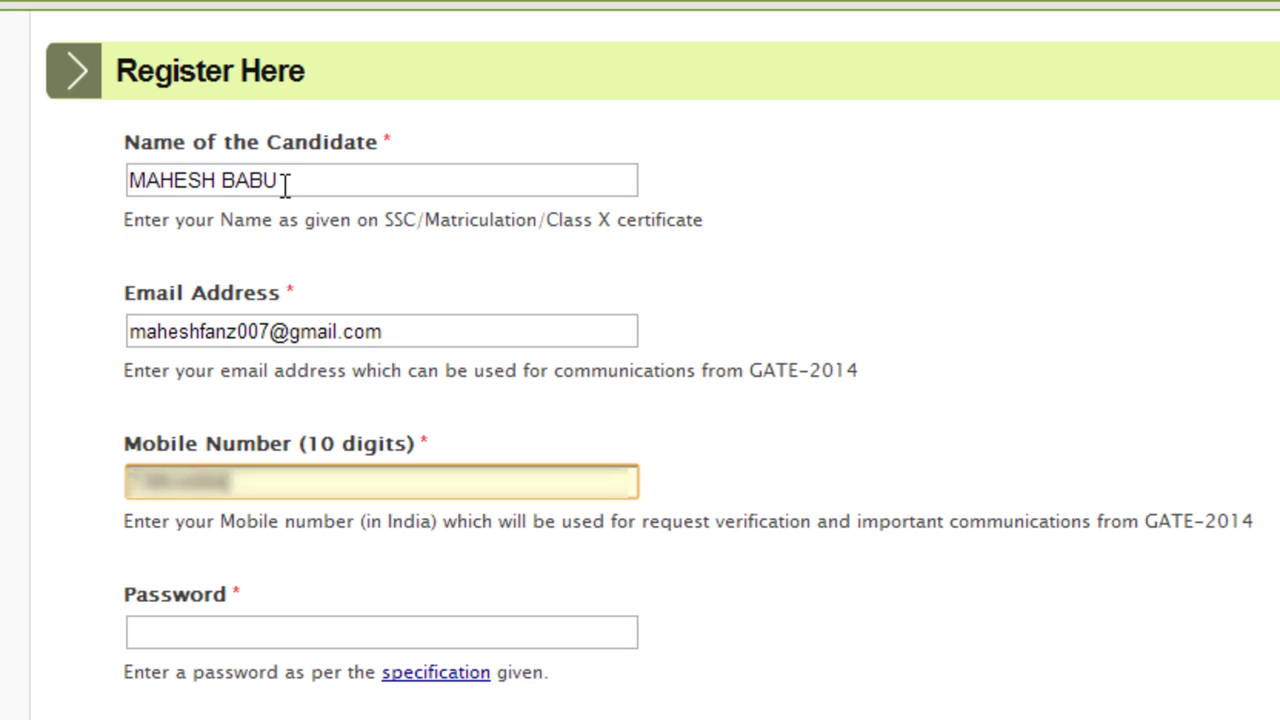
pyautogui.press('Tab')
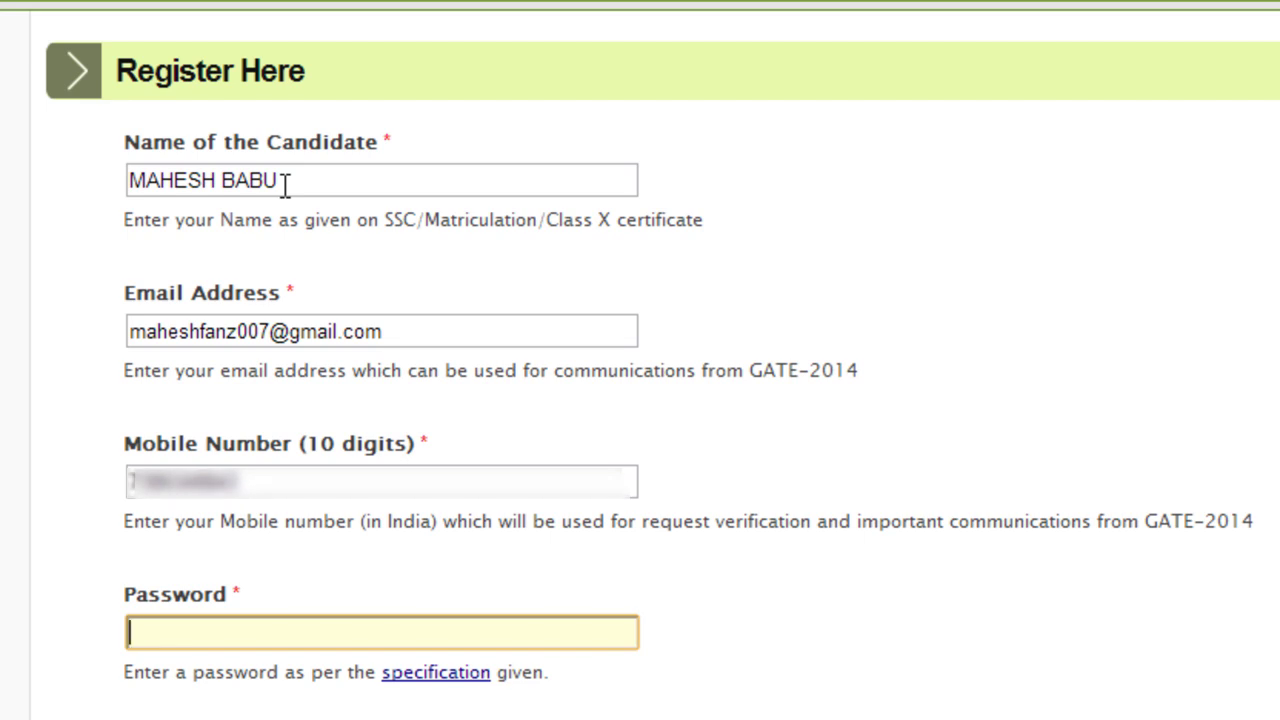
pyautogui.write('•')
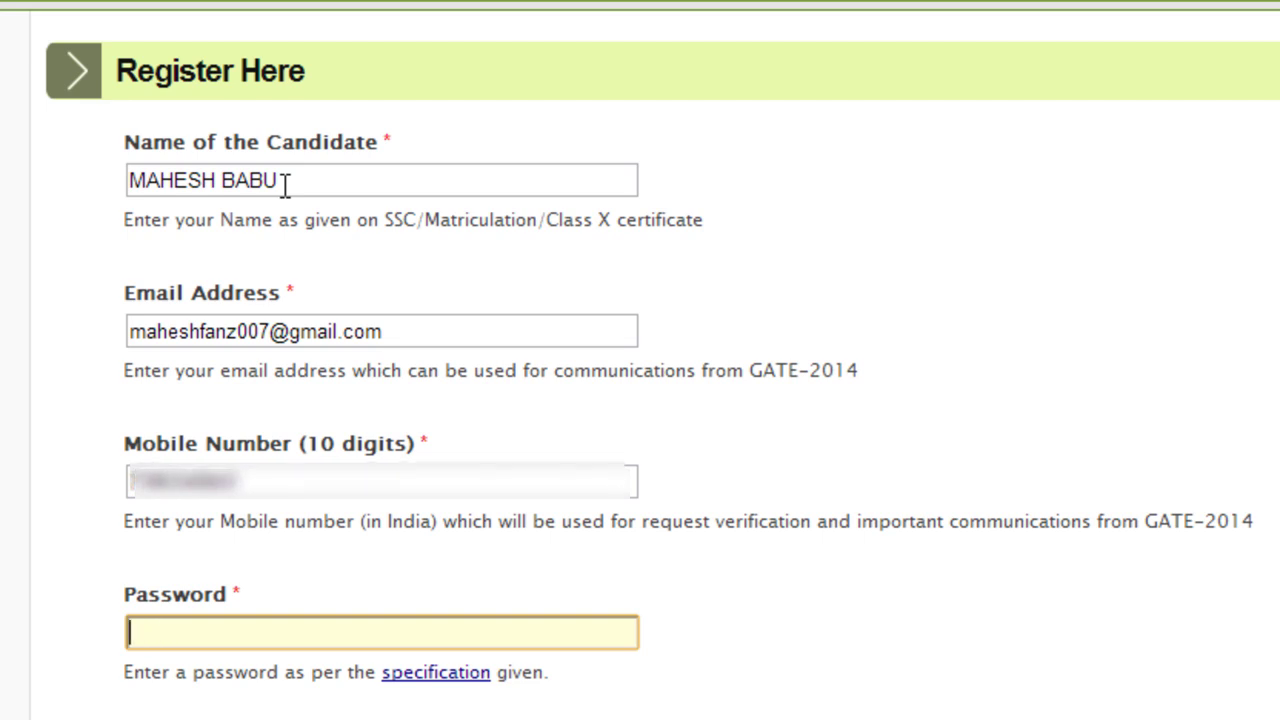
pyautogui.write('•••')
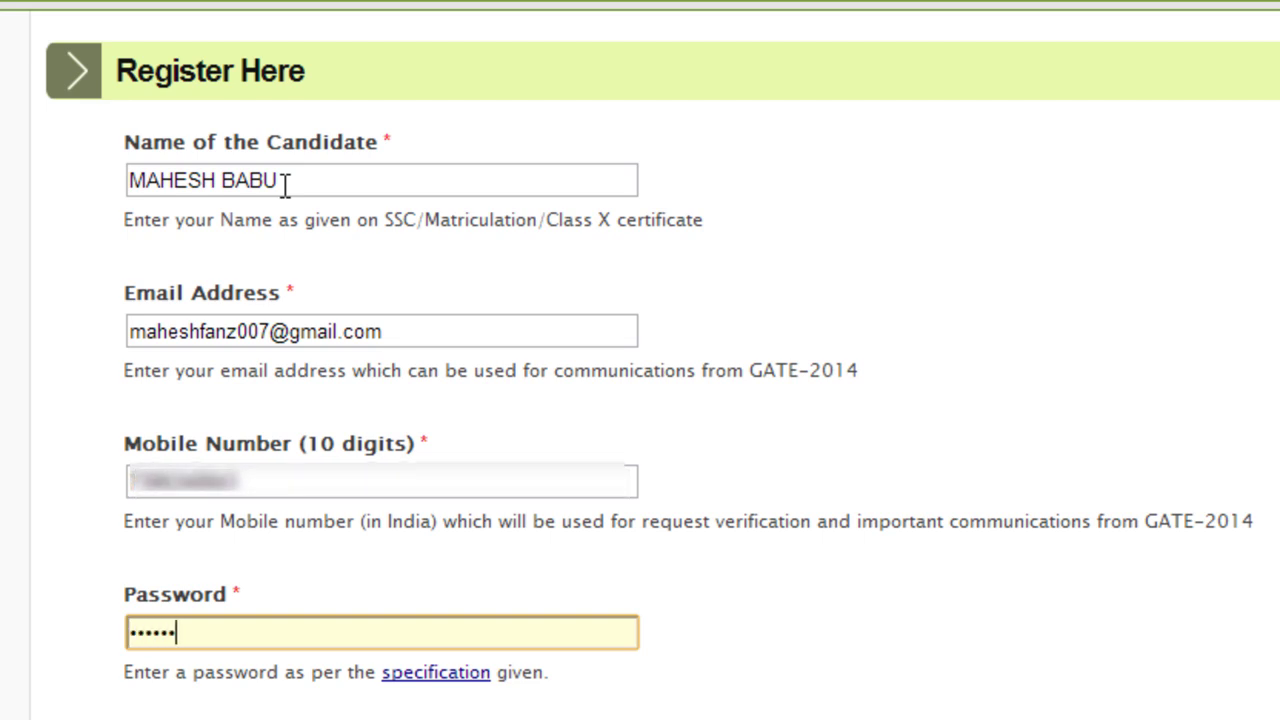
pyautogui.press('Tab')
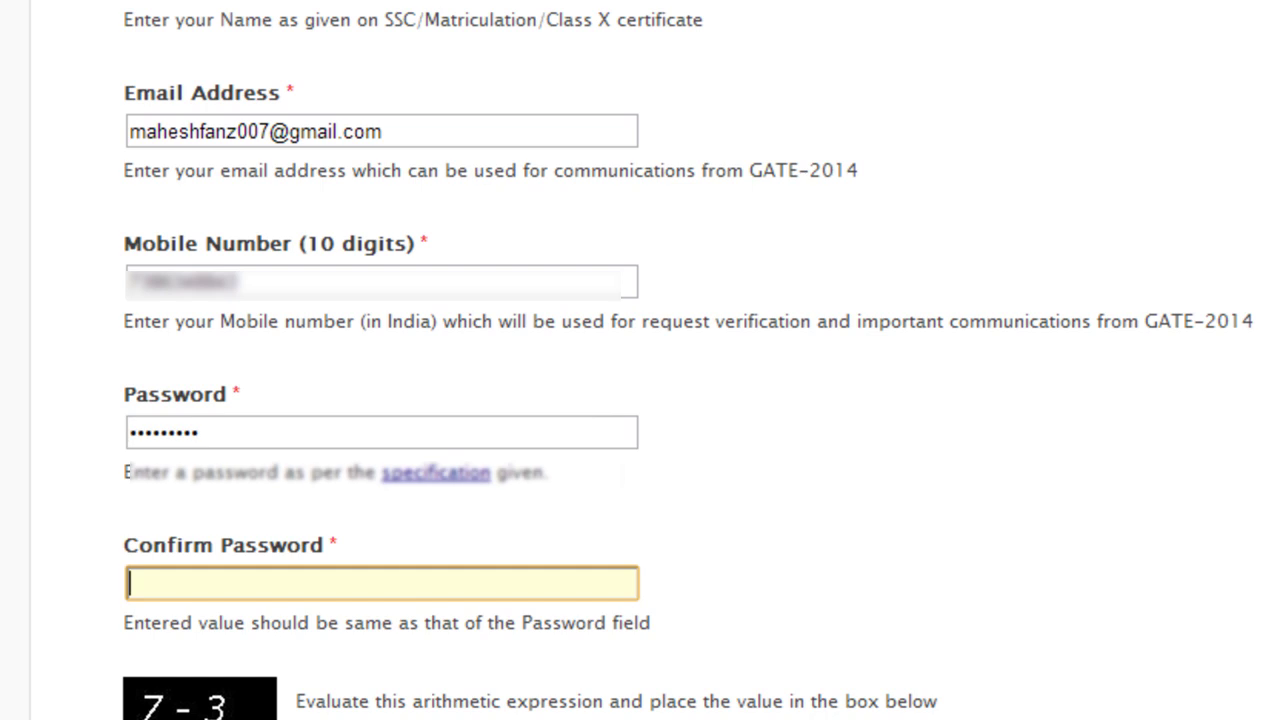
# Re-enter the password, answer the 7 - 3 check with 4, and submit the registration
pyautogui.write('***')
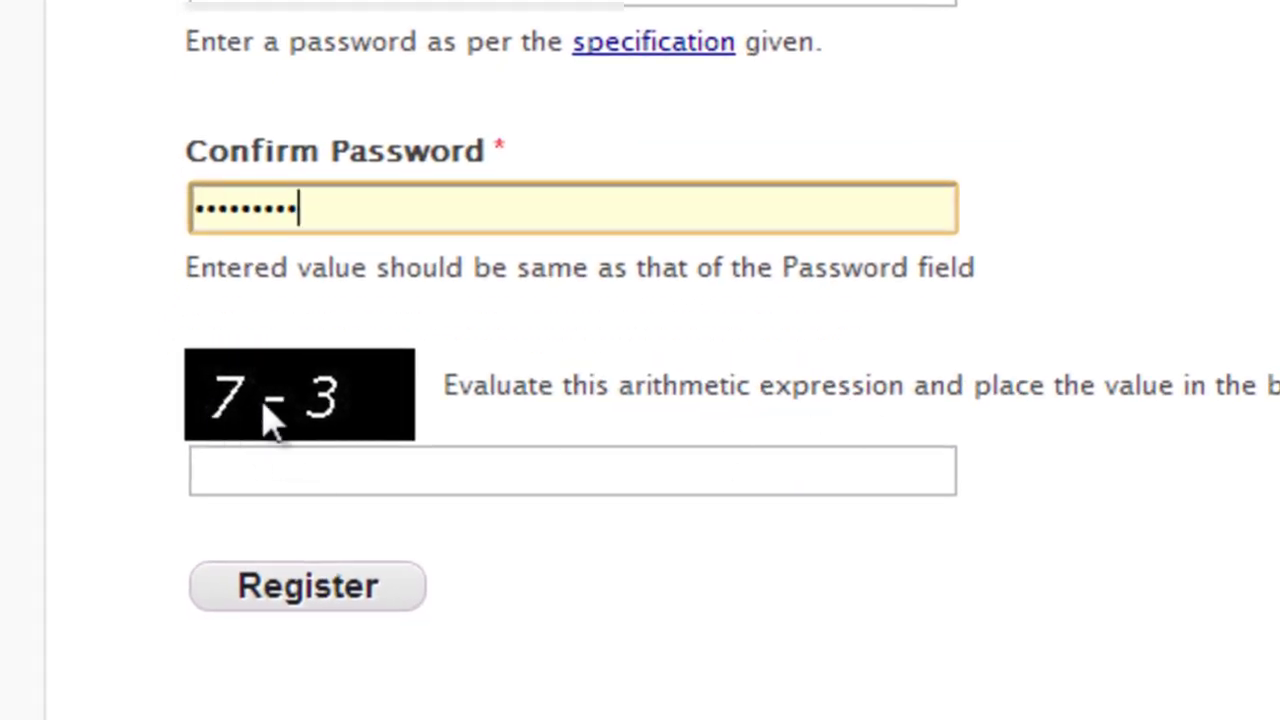
pyautogui.click(331, 466)
pyautogui.write('4')
pyautogui.click(370, 585)
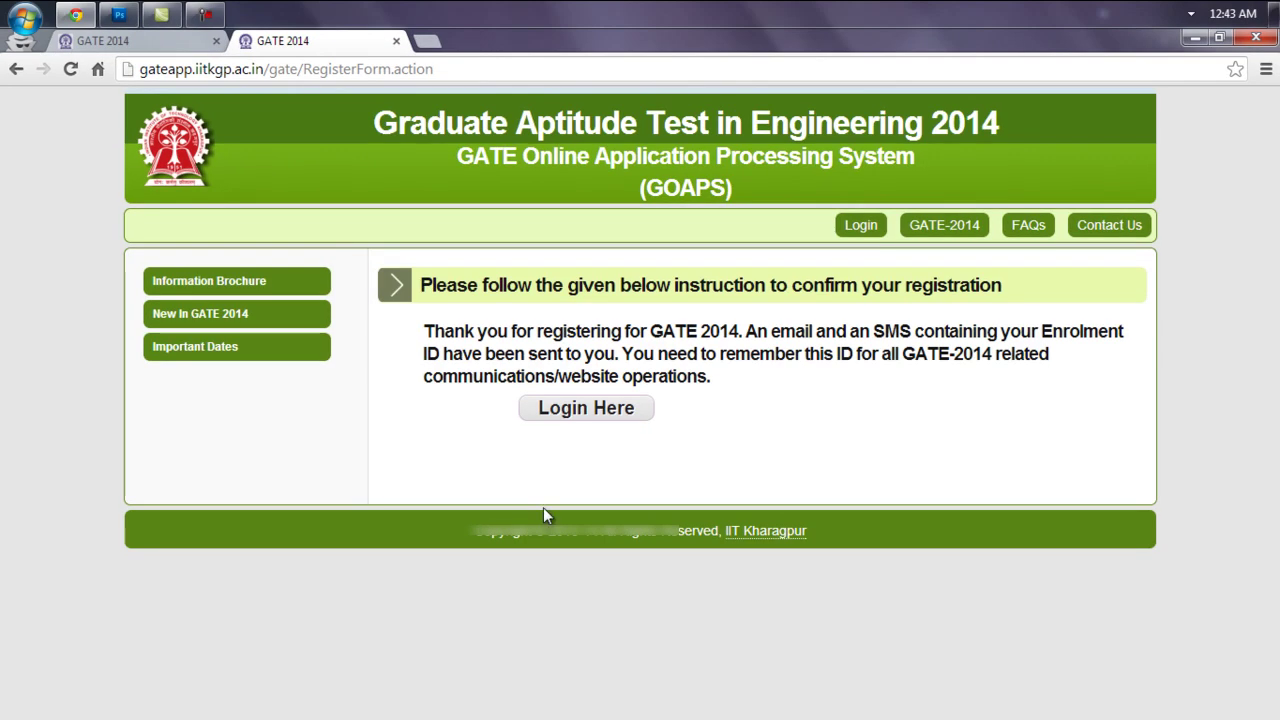
# Follow the GOAPS Login Here link, then load Gmail in a new tab
pyautogui.click(580, 409)
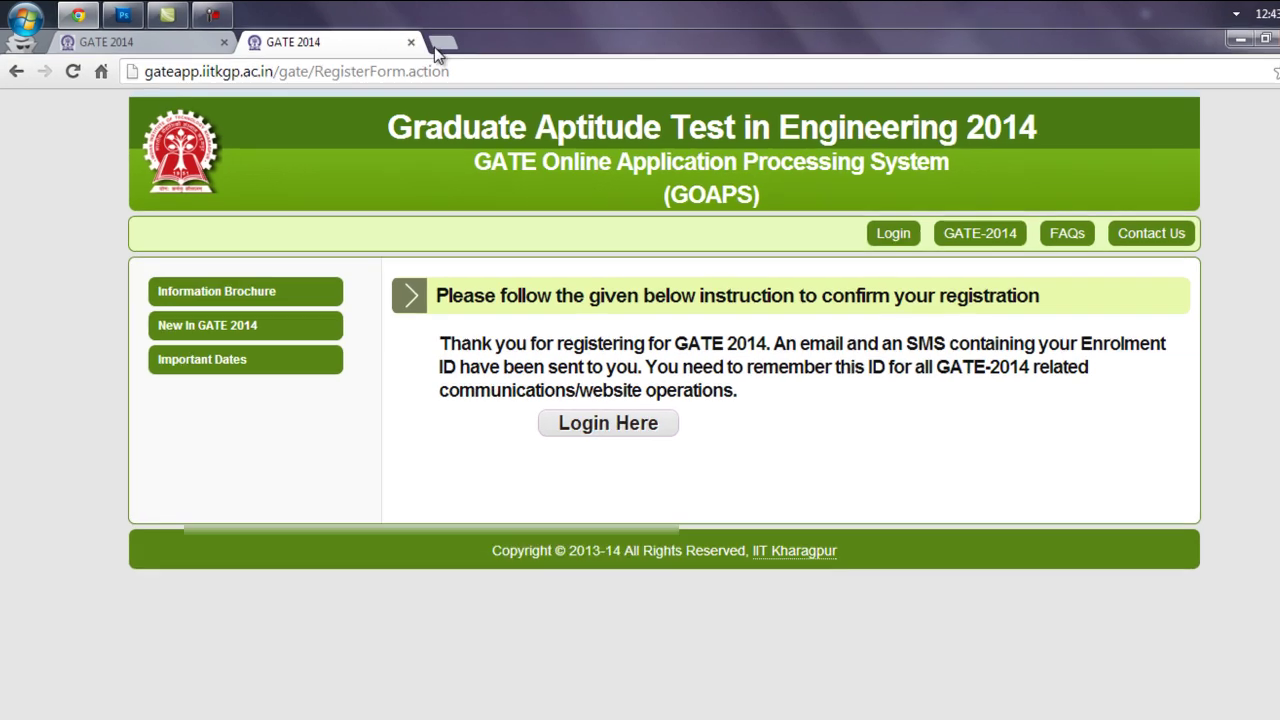
pyautogui.click(440, 45)
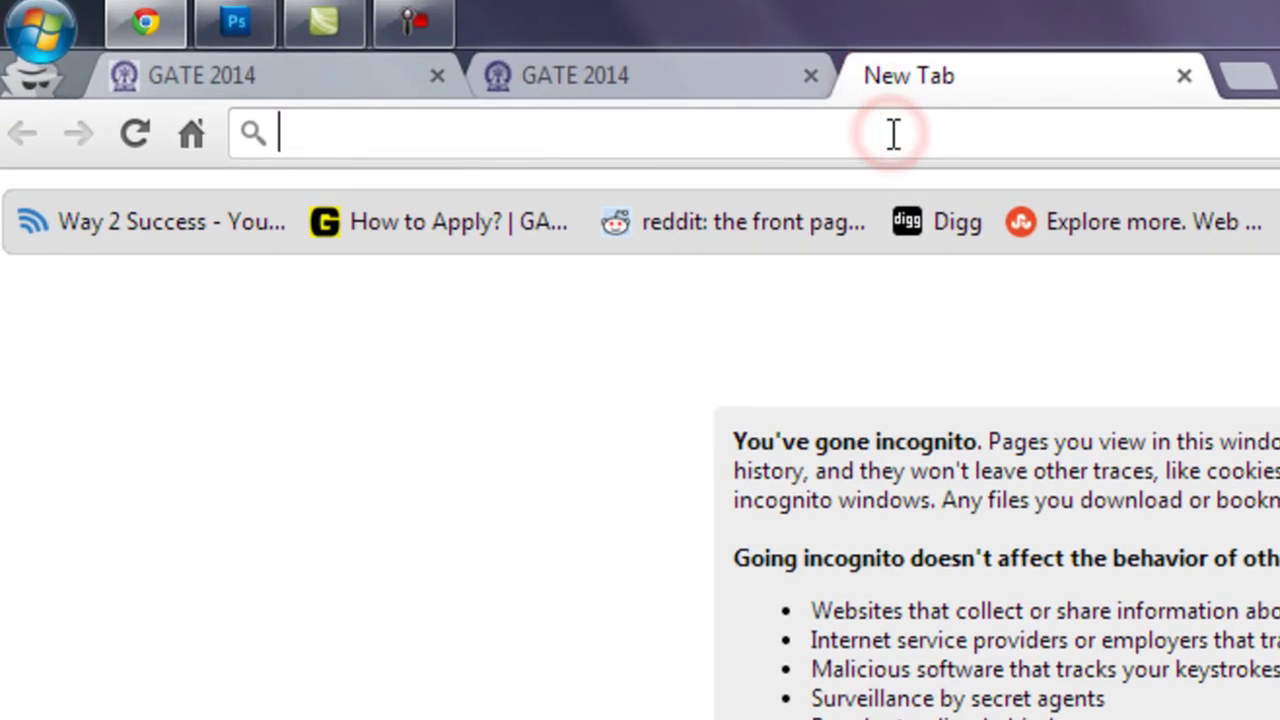
pyautogui.write('g')
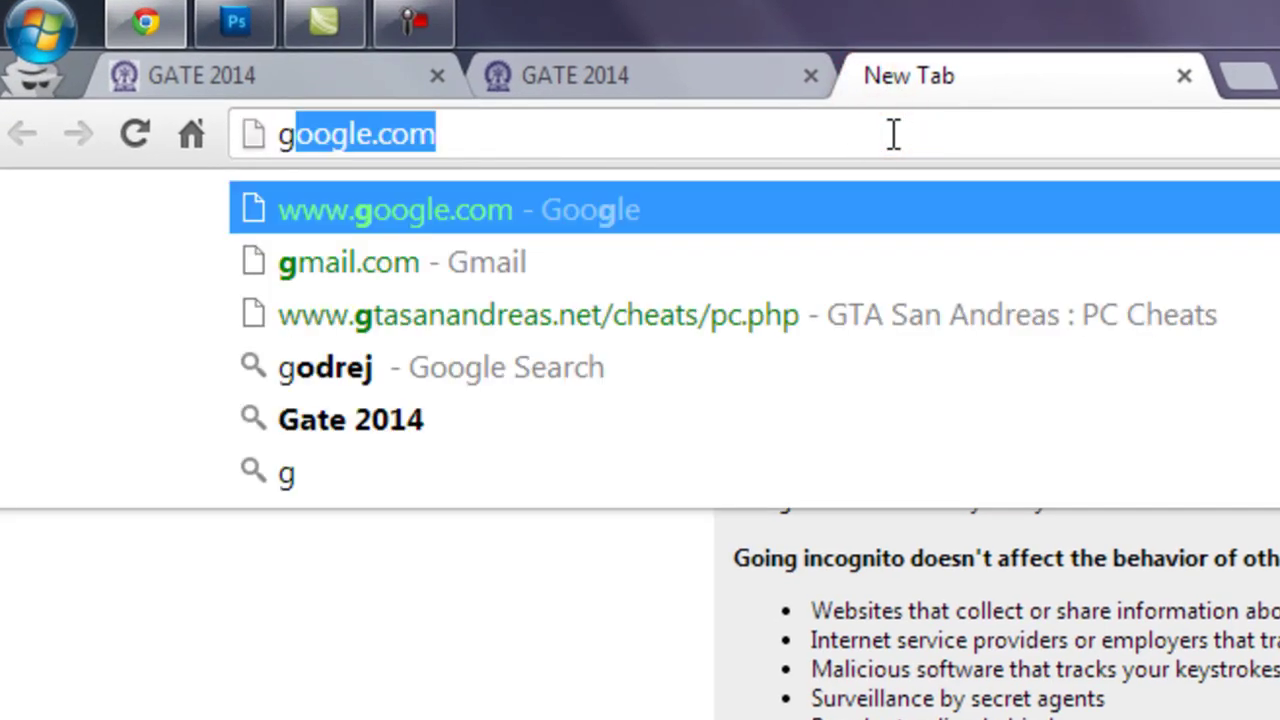
pyautogui.write('mai')
pyautogui.press('Return')
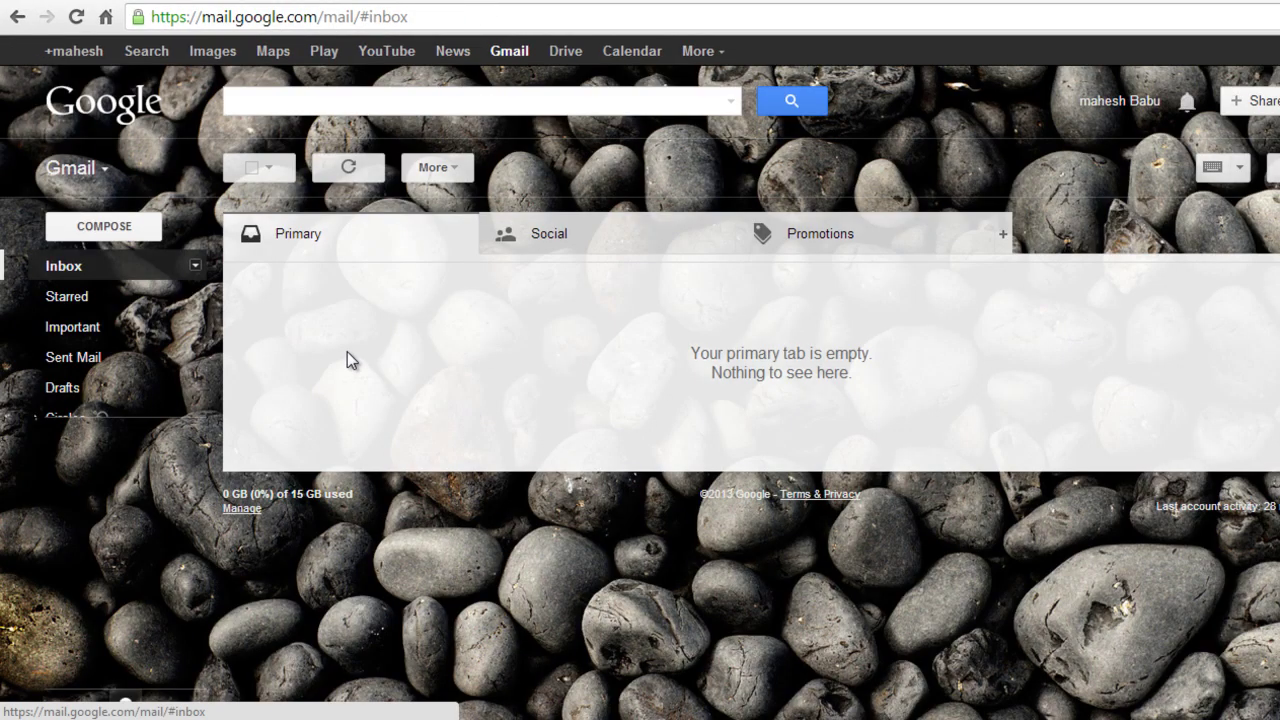
# Refresh the Gmail inbox until the GATE-2014 Enrolment ID email arrives, and open it
pyautogui.click(354, 169)
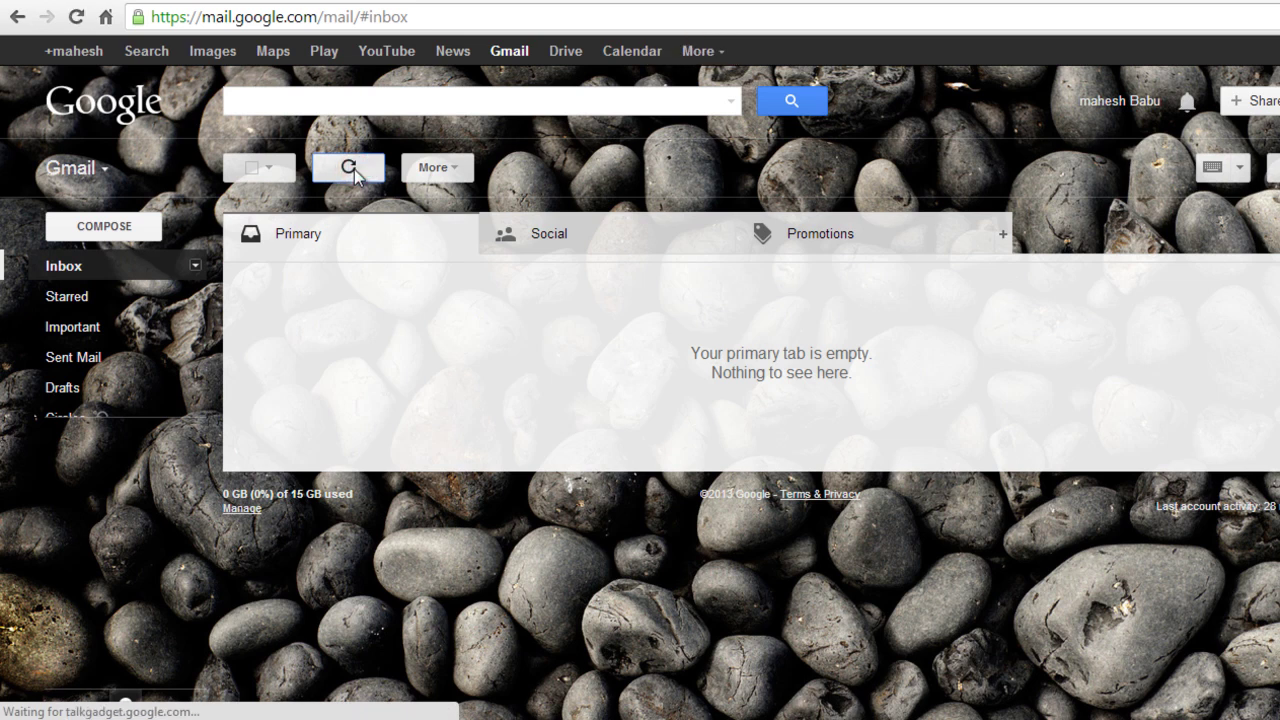
pyautogui.click(354, 169)
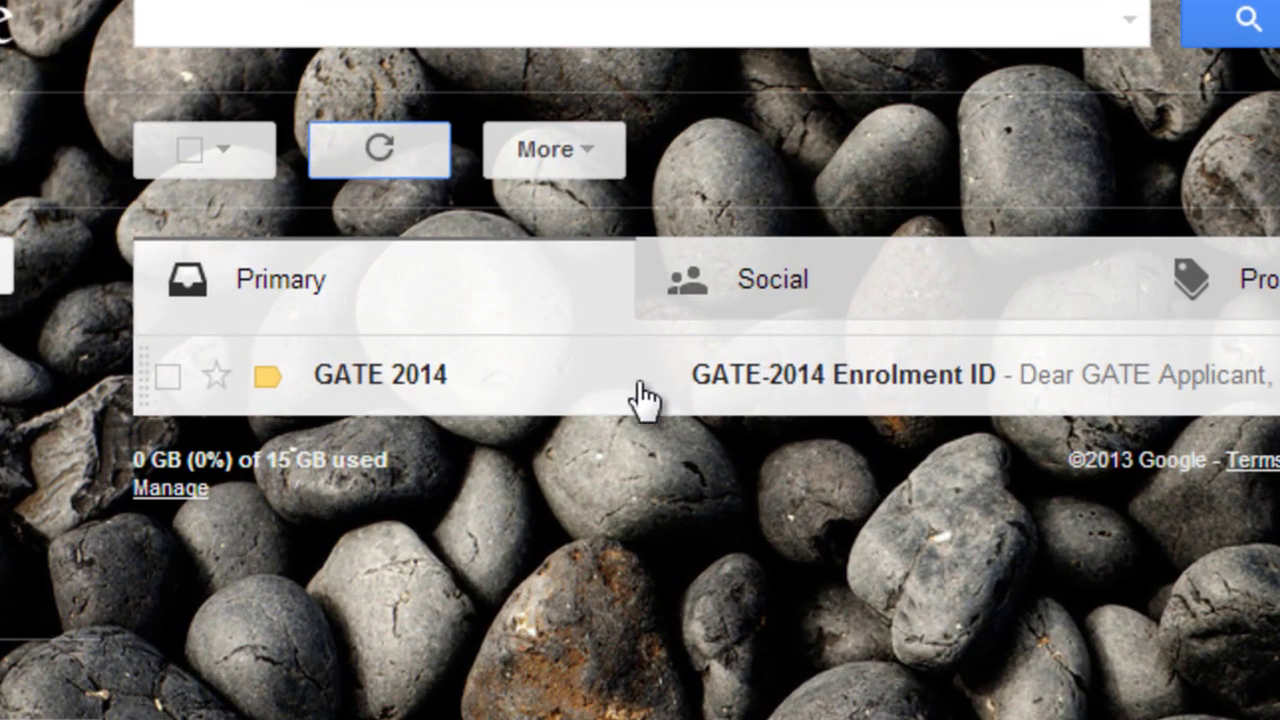
pyautogui.click(879, 400)
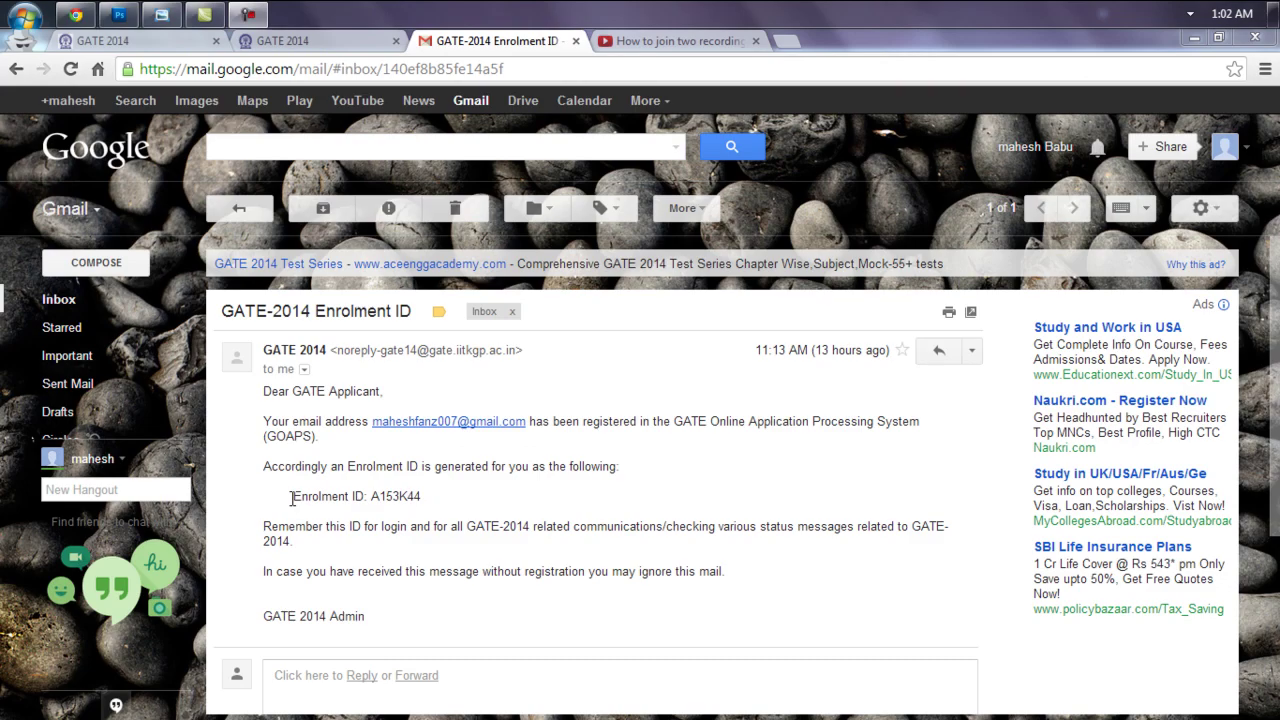
# Select the enrolment ID in the email and copy it
pyautogui.moveTo(291, 498); pyautogui.dragTo(418, 503)
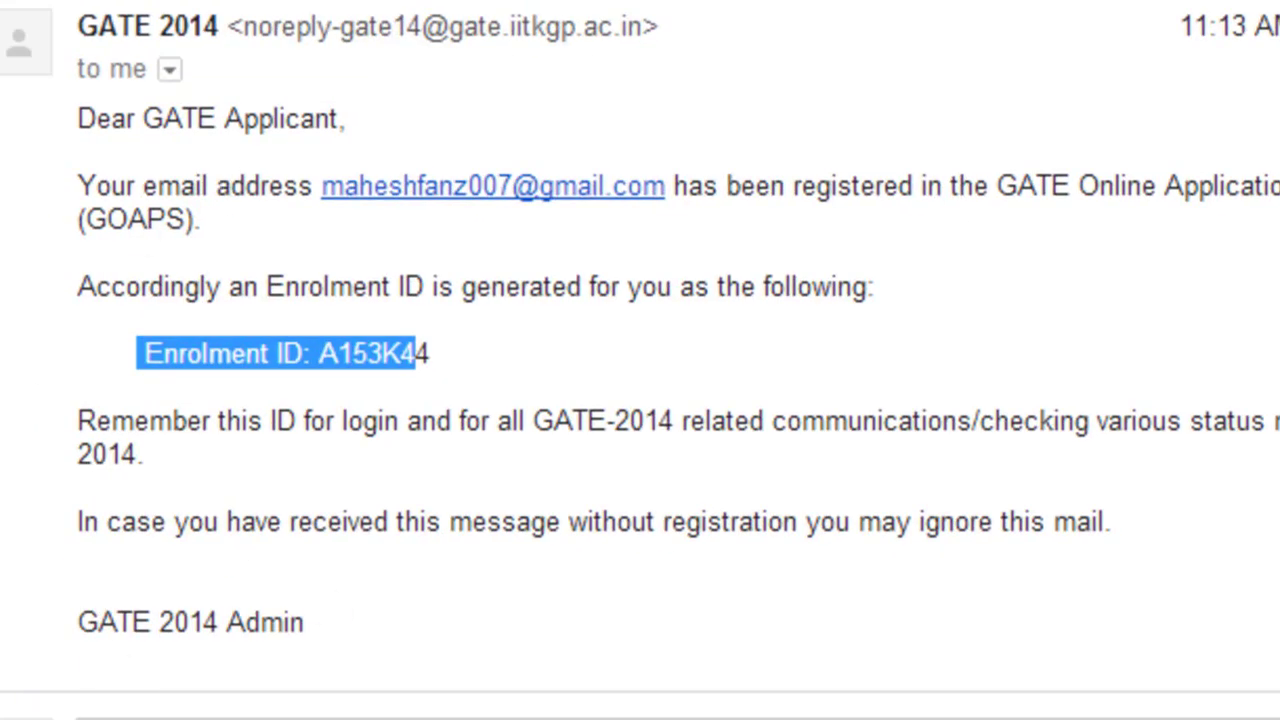
pyautogui.click(460, 366)
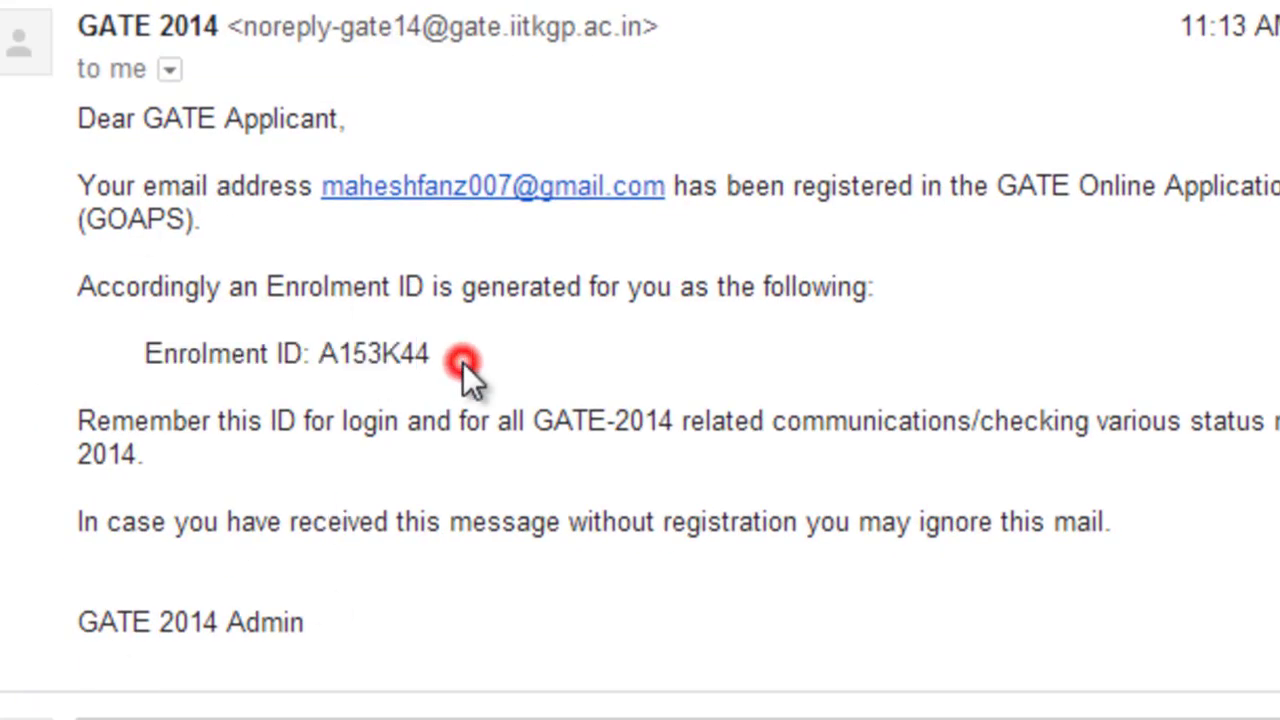
pyautogui.moveTo(311, 356); pyautogui.dragTo(443, 354)
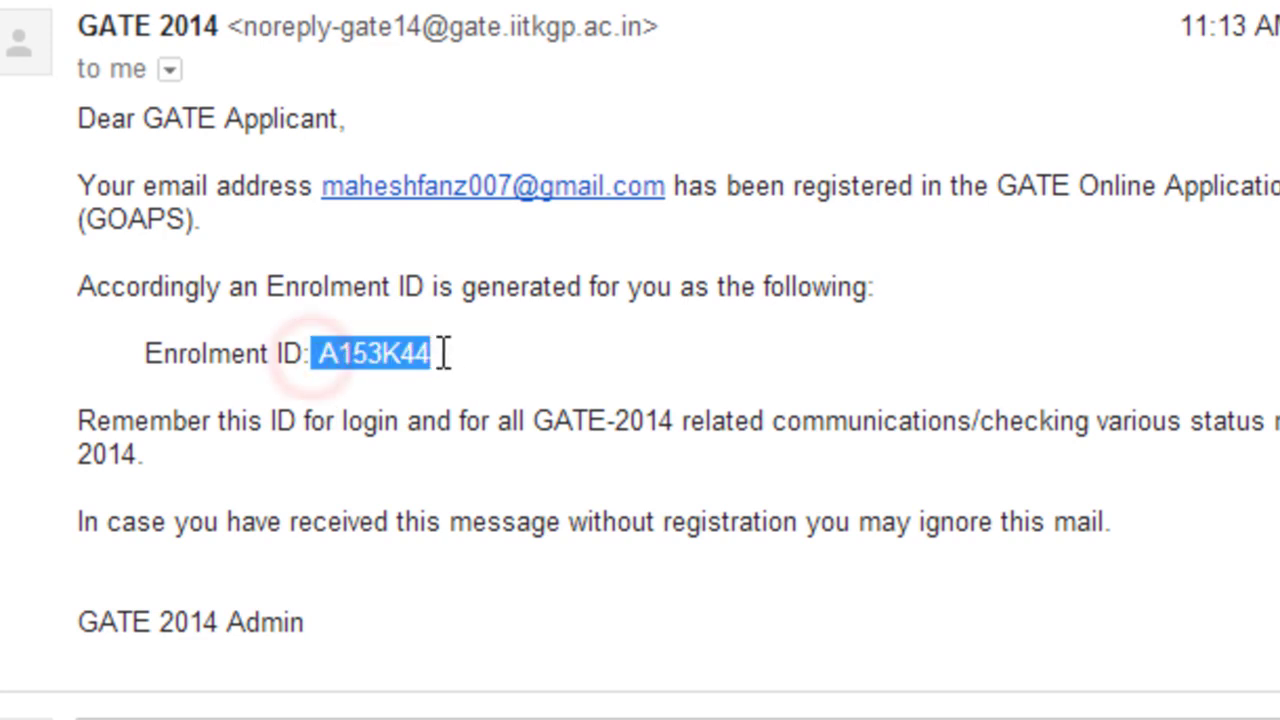
pyautogui.rightClick(385, 360)
pyautogui.click(460, 398)
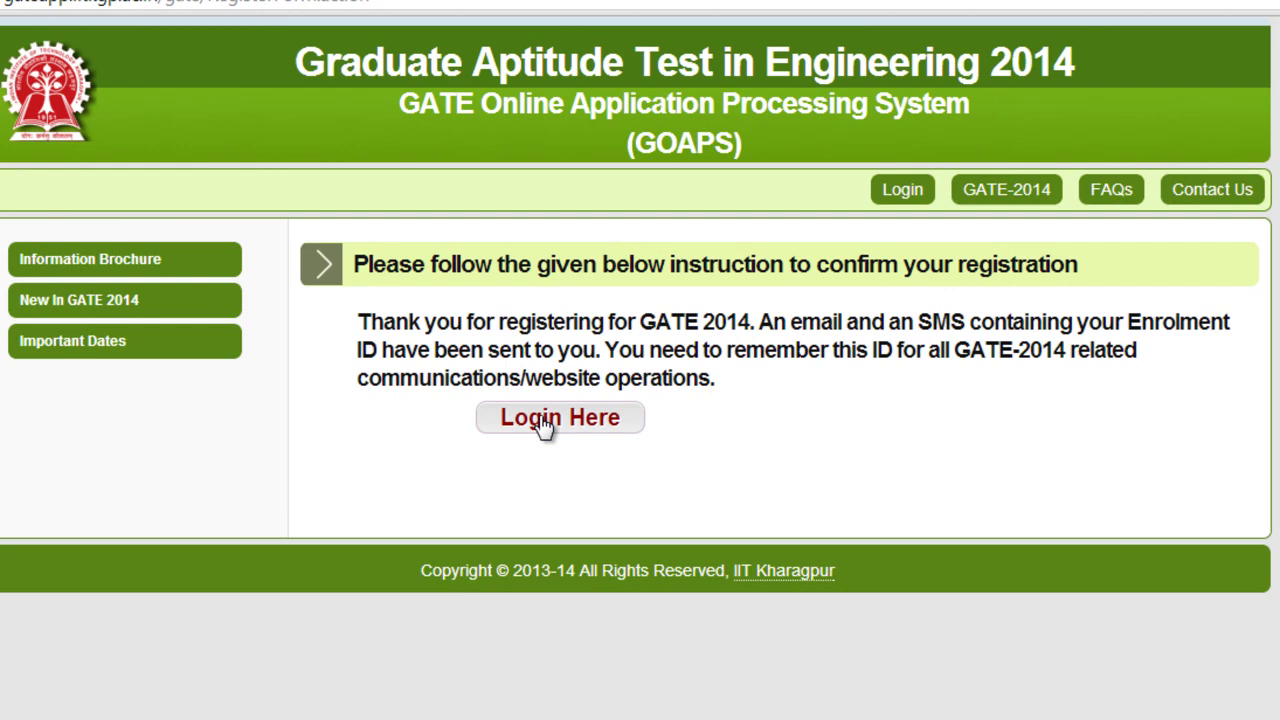
# Paste the enrolment ID and enter the password on the GOAPS login page, then attempt to log in
pyautogui.click(541, 418)
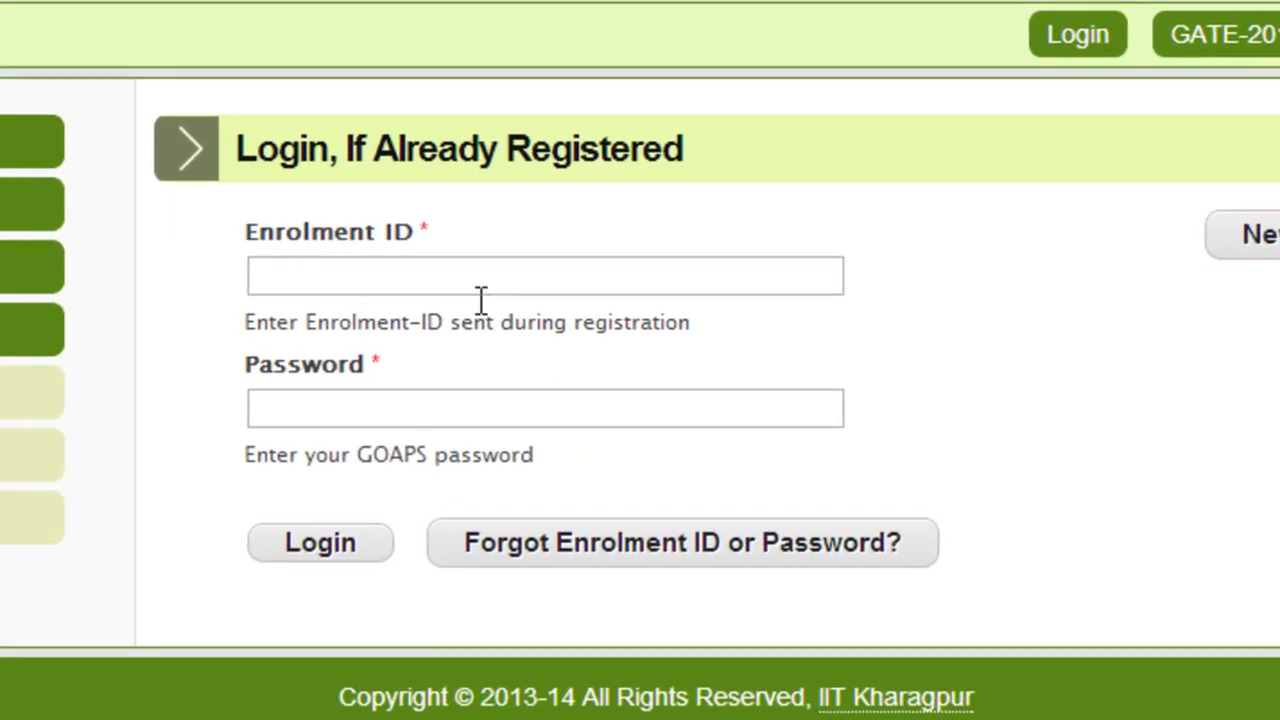
pyautogui.click(511, 349)
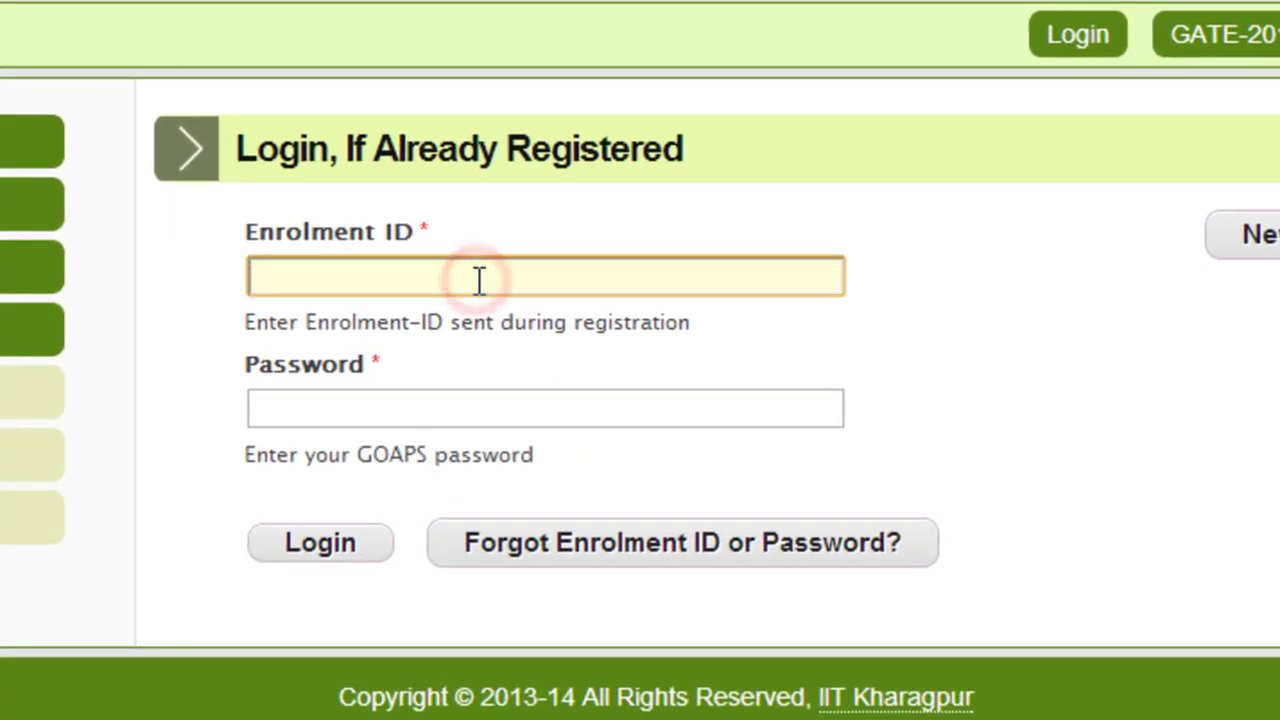
pyautogui.hotkey('ctrl', 'v')
pyautogui.click(480, 408)
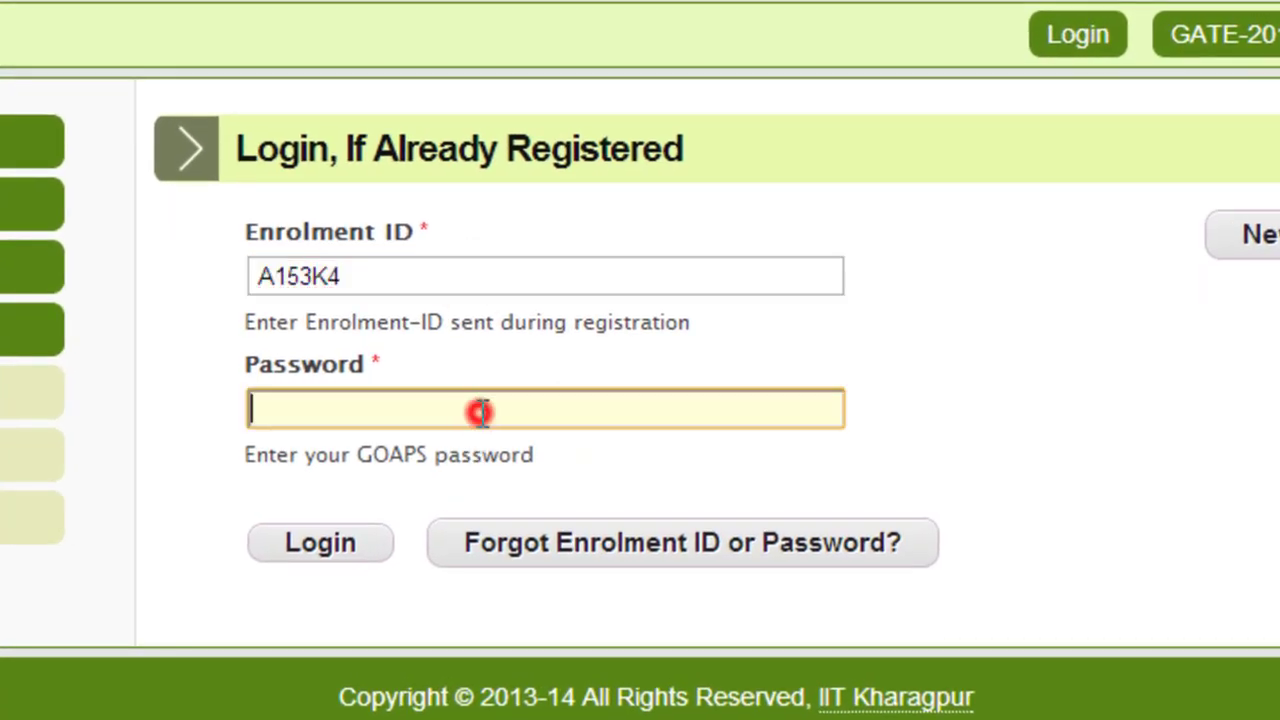
pyautogui.write('•••')
pyautogui.click(380, 550)
# Re-copy the complete enrolment ID from Gmail, replace the truncated ID, and log in
pyautogui.click(369, 278)
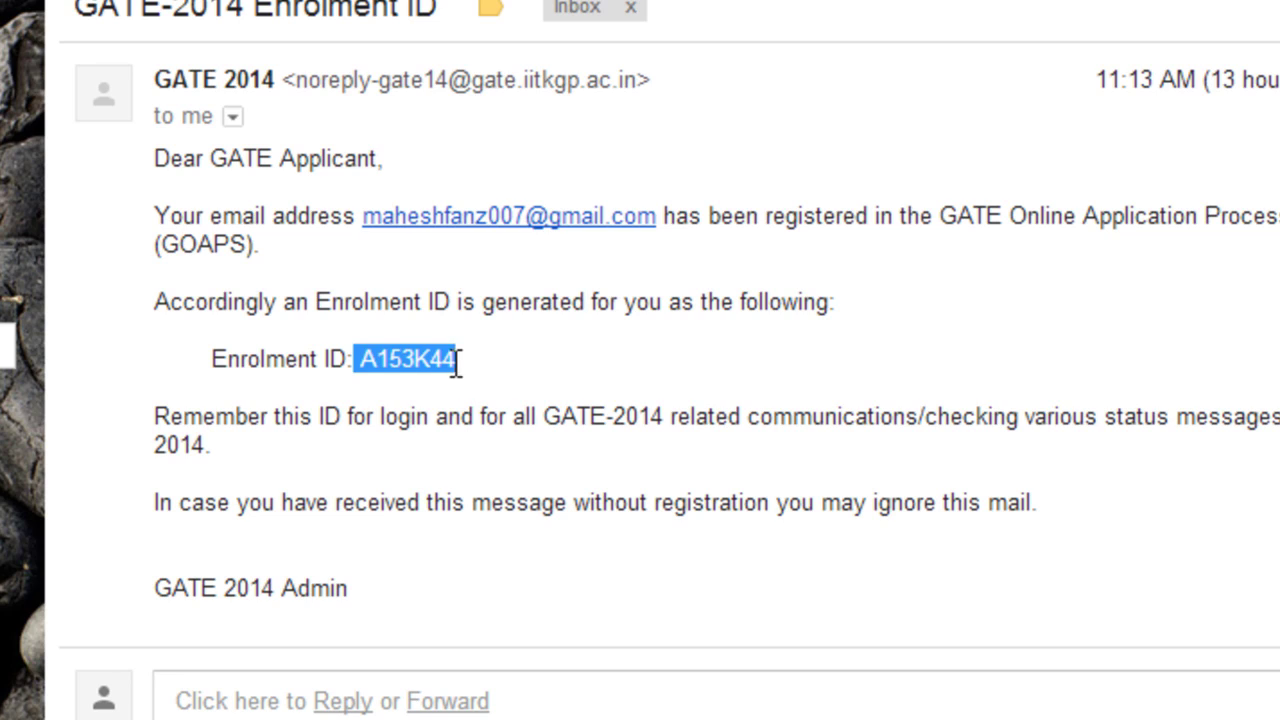
pyautogui.click(459, 361)
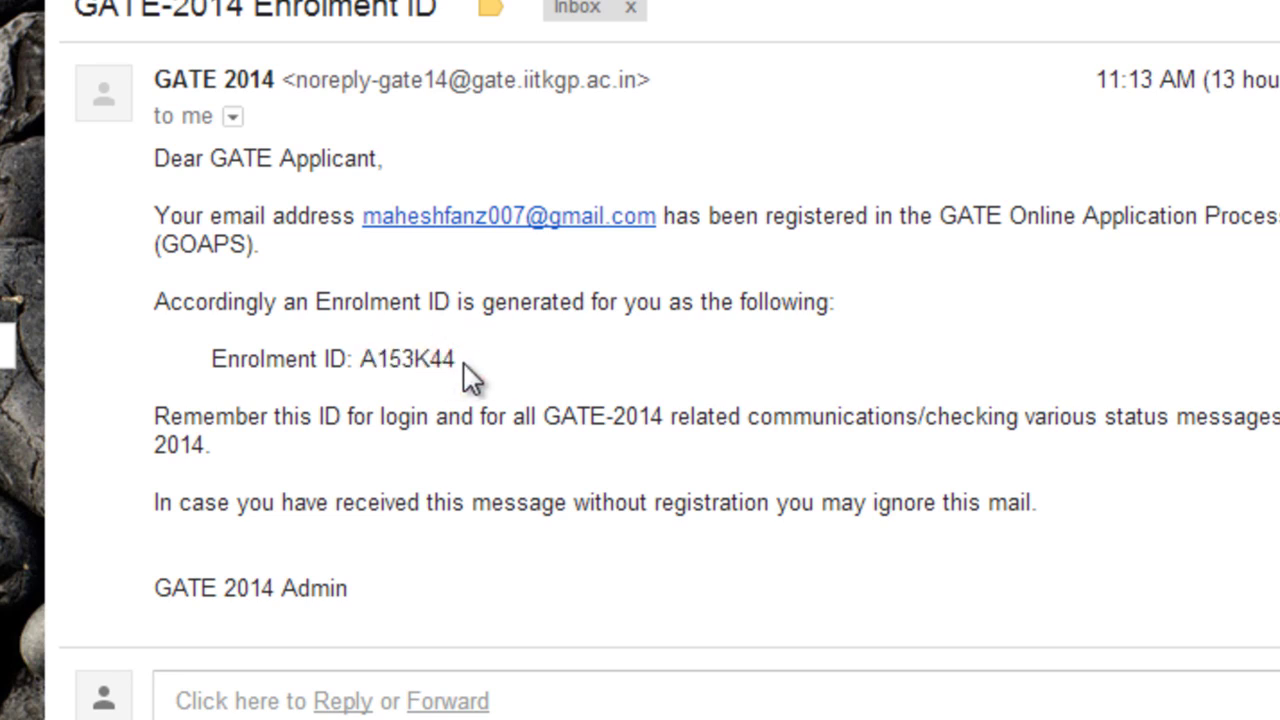
pyautogui.tripleClick(463, 358)
pyautogui.rightClick(414, 359)
pyautogui.click(466, 380)
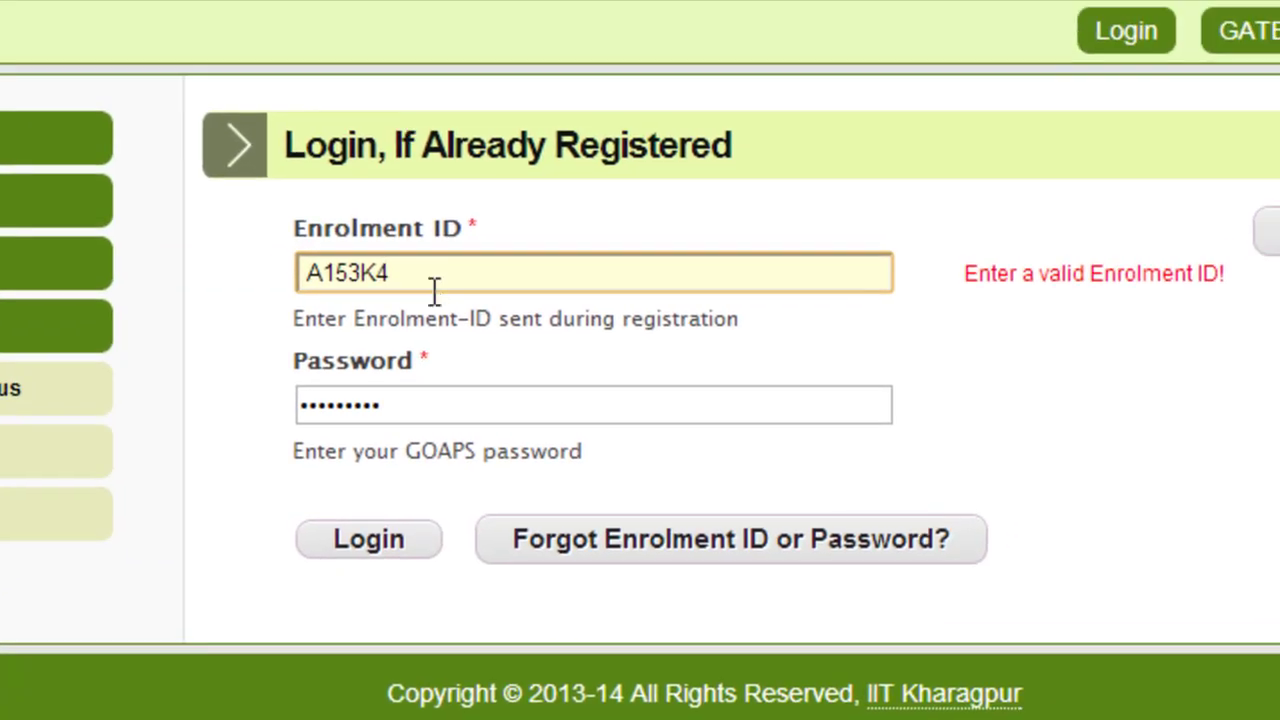
pyautogui.click(490, 206)
pyautogui.doubleClick(432, 280)
pyautogui.hotkey('ctrl', 'v')
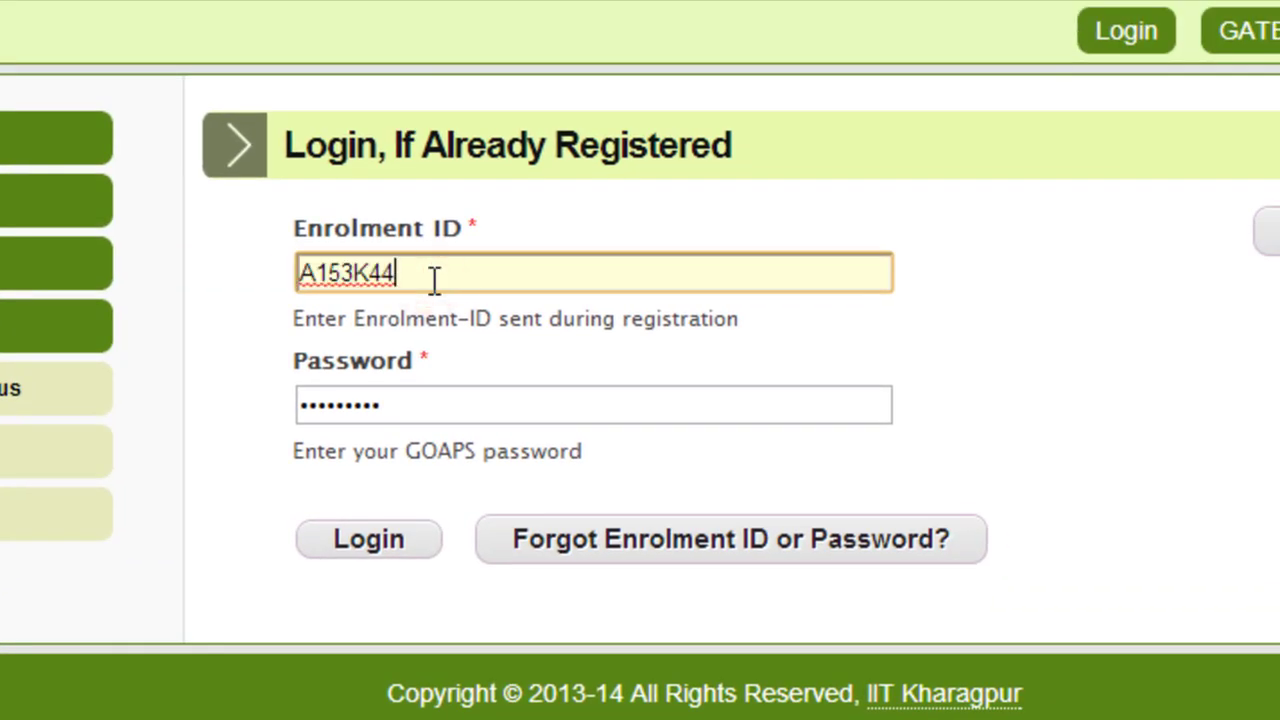
pyautogui.click(404, 545)
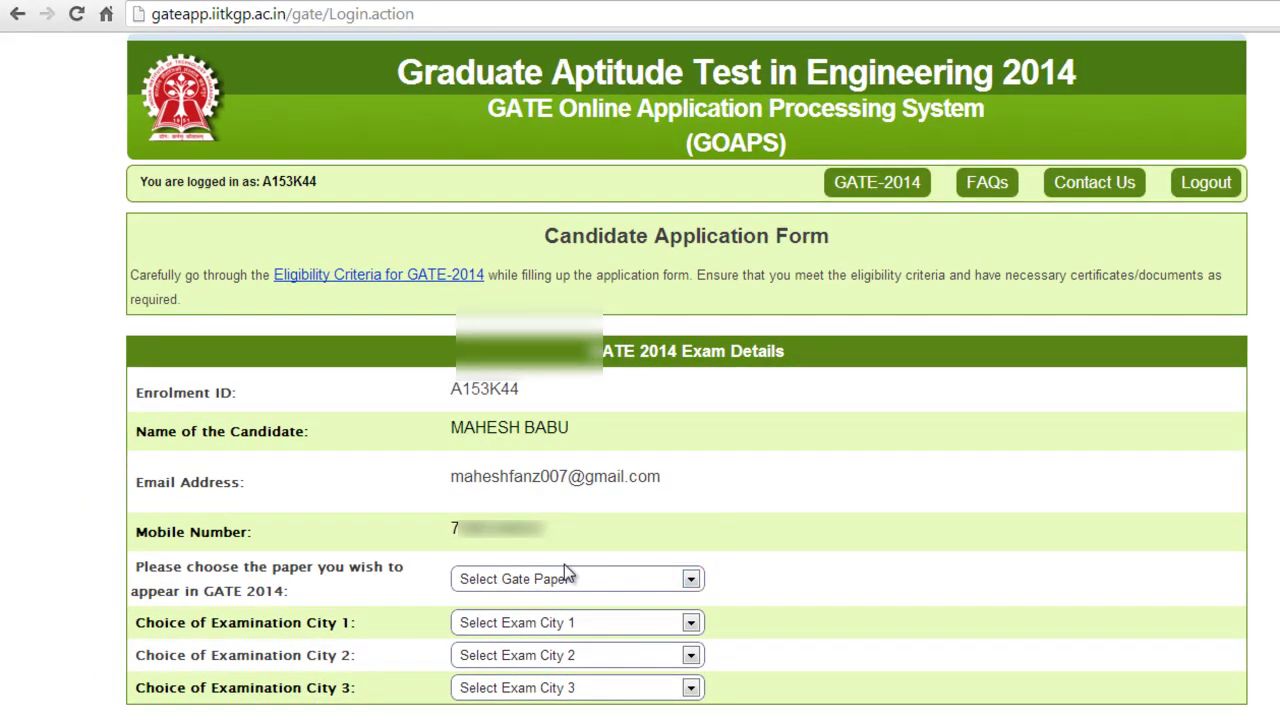
# Select AE : Aerospace Engineering as the GATE paper
pyautogui.scroll(-3, 640, 450)
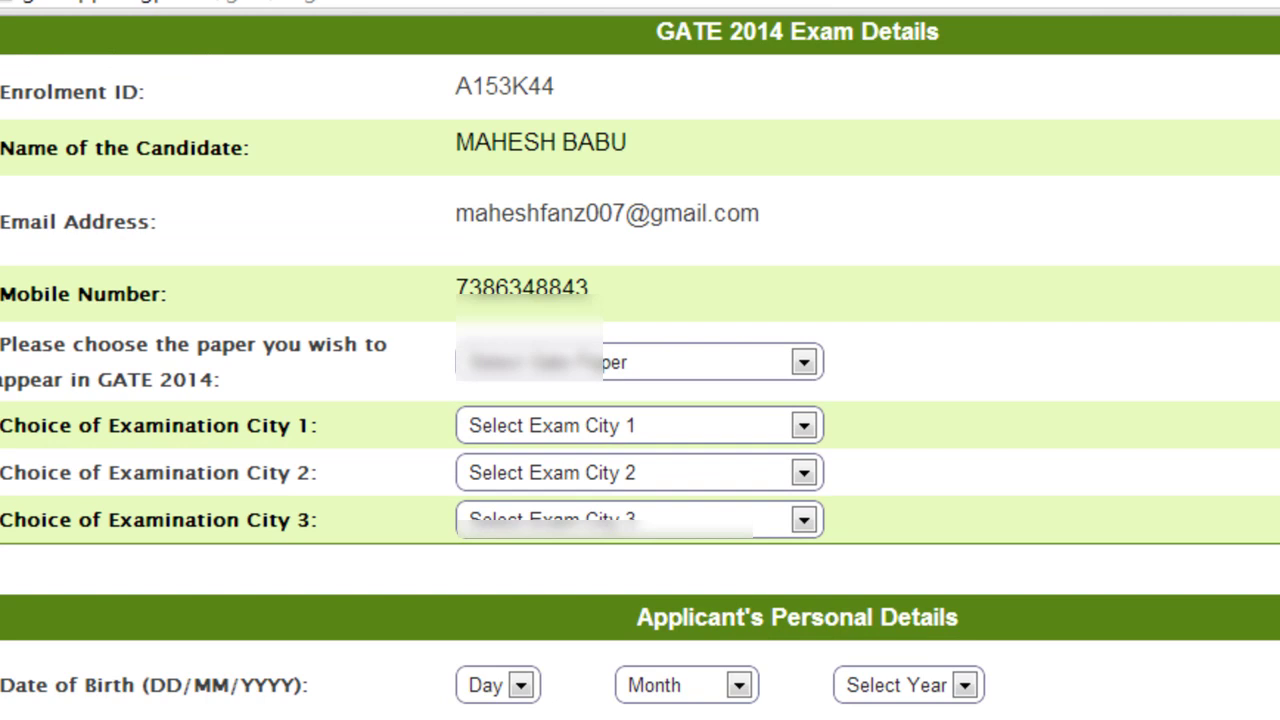
pyautogui.scroll(1, 640, 400)
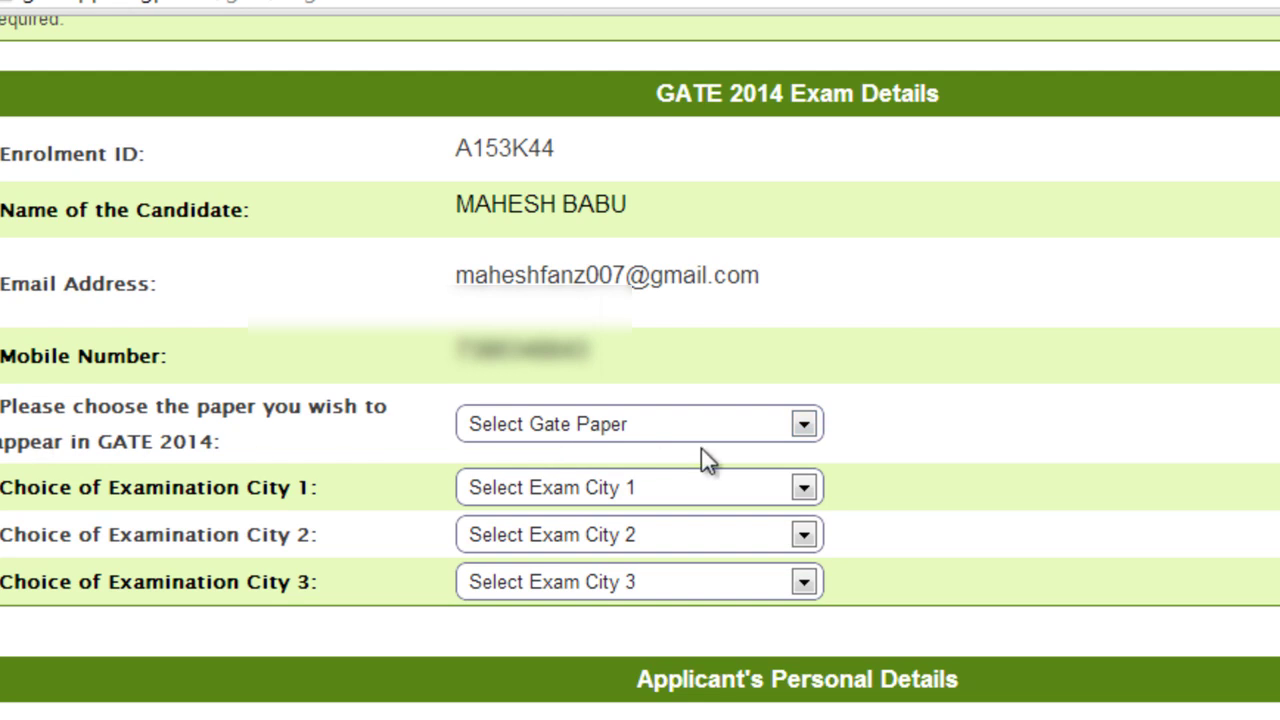
pyautogui.click(730, 430)
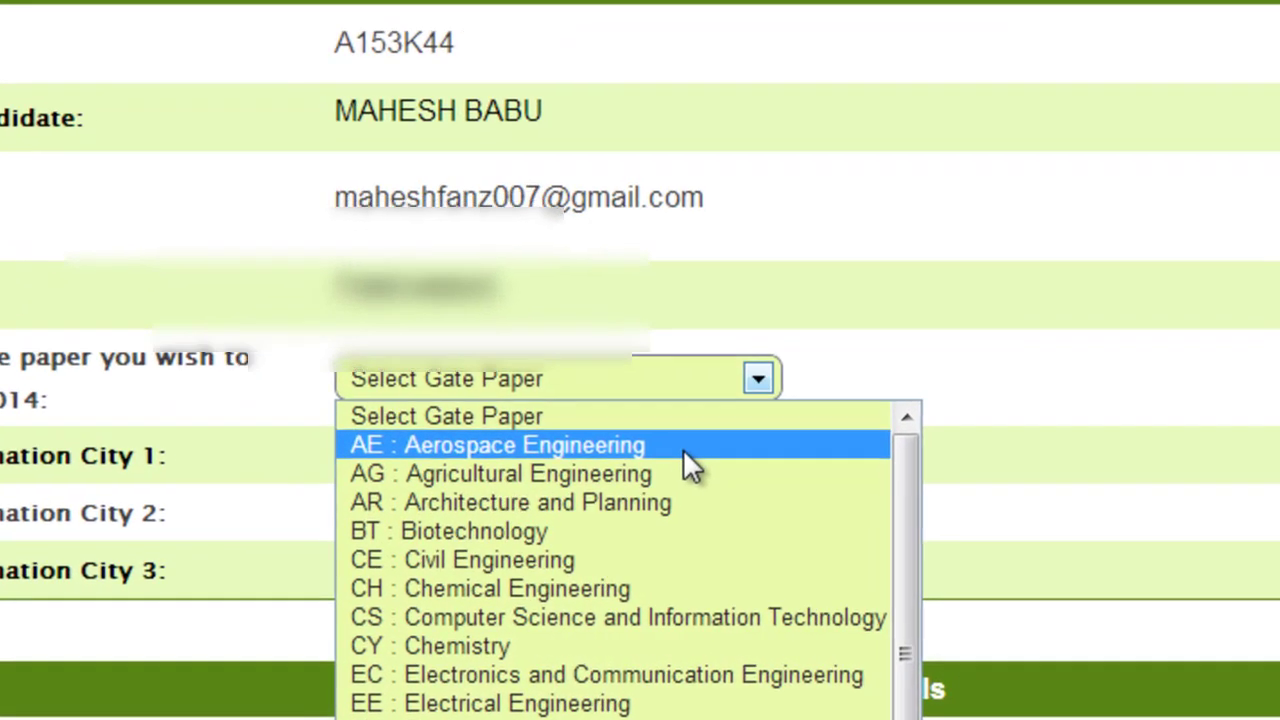
pyautogui.click(742, 481)
pyautogui.click(666, 386)
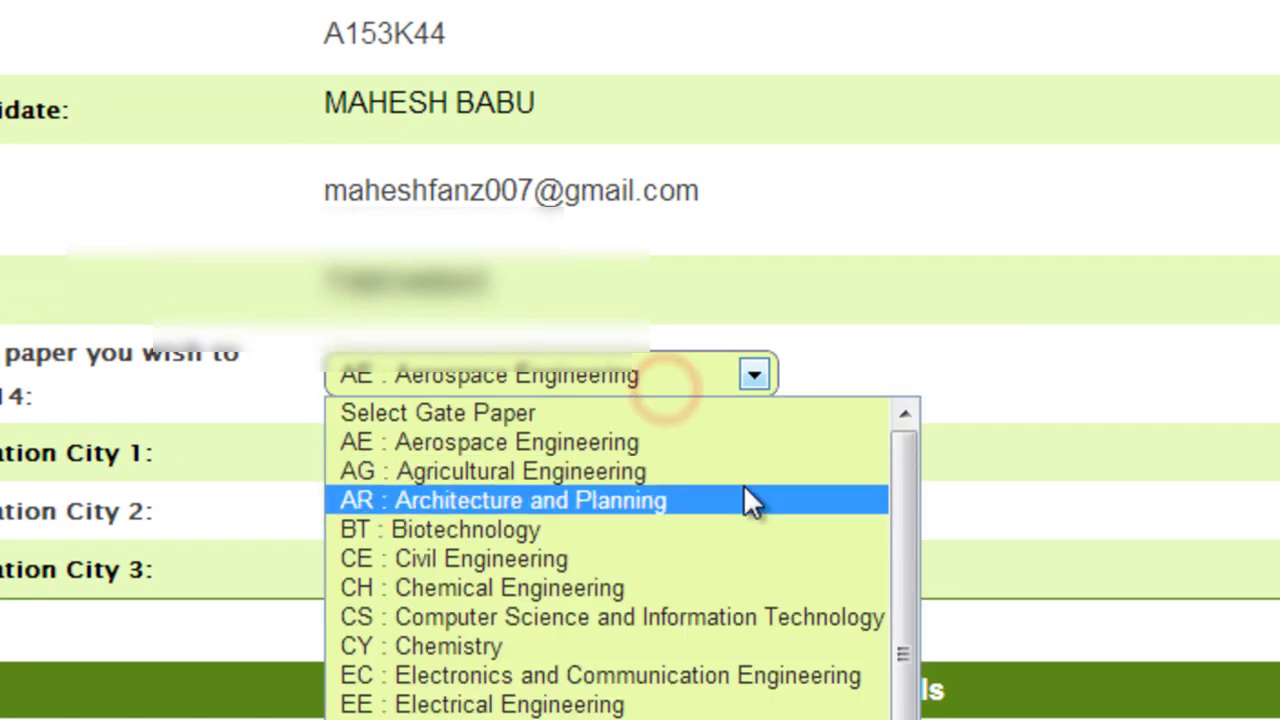
pyautogui.moveTo(894, 471)
pyautogui.mouseDown()
pyautogui.moveTo(896, 504)
pyautogui.moveTo(905, 482)
pyautogui.moveTo(903, 660)
pyautogui.moveTo(900, 489)
pyautogui.mouseUp()
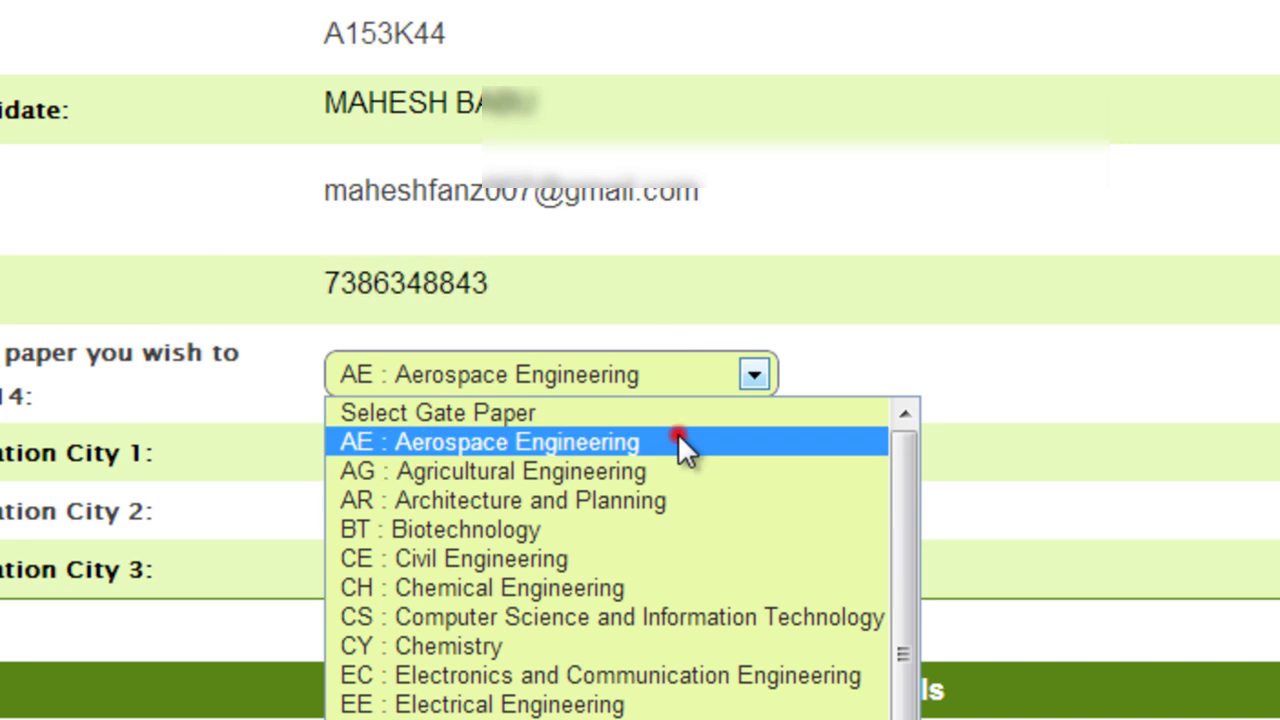
pyautogui.click(678, 433)
# Choose Hyderabad, Secunderabad (AP) and Mumbai (MH) as exam cities 1, 2 and 3
pyautogui.click(505, 450)
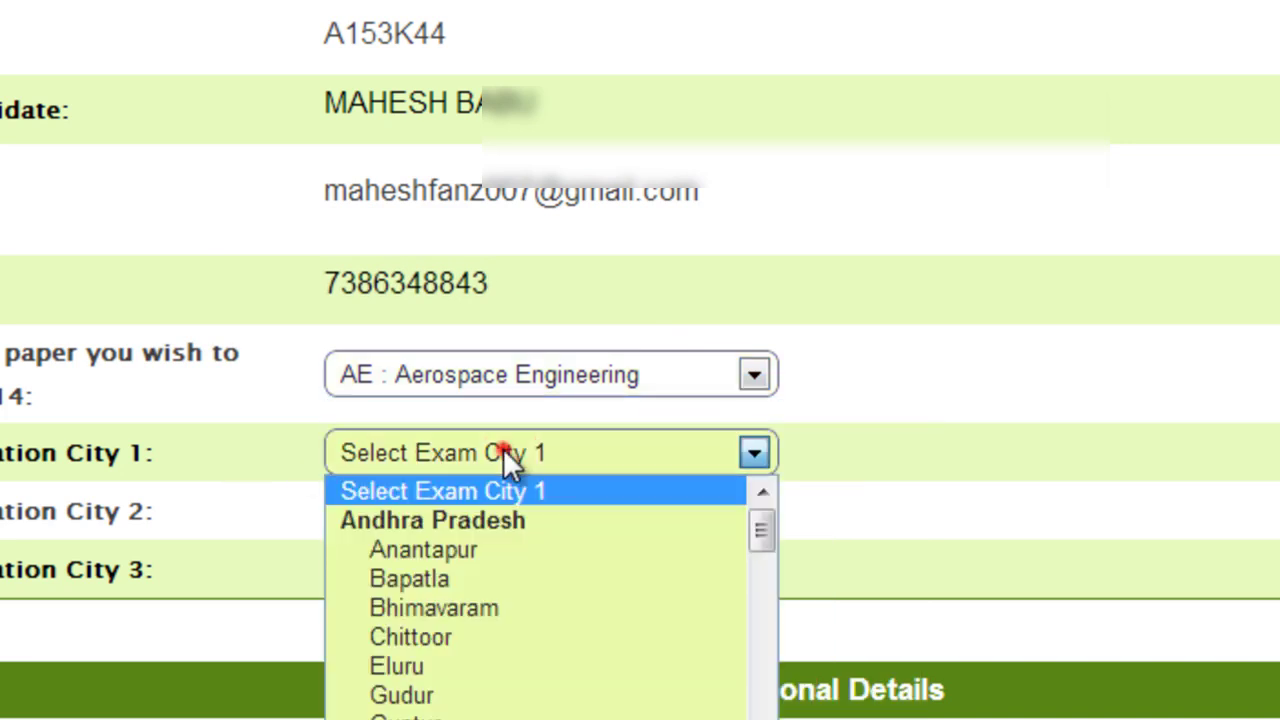
pyautogui.moveTo(758, 526); pyautogui.dragTo(767, 540)
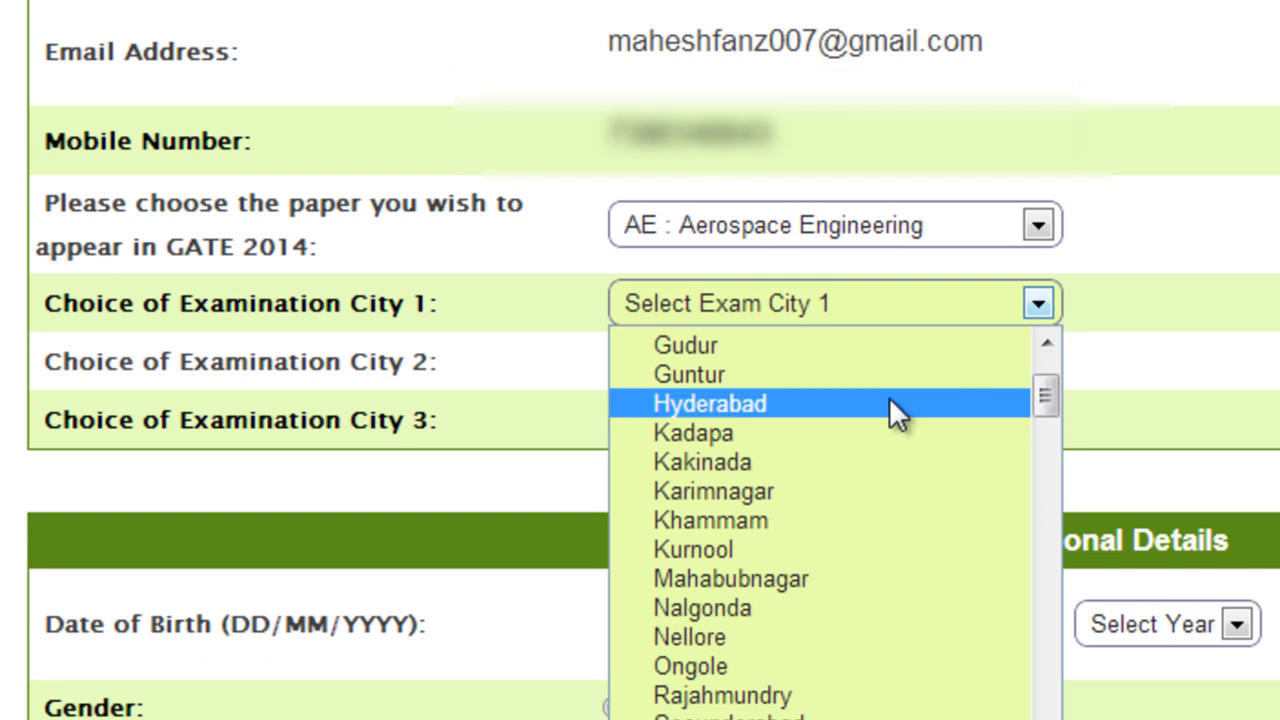
pyautogui.click(889, 400)
pyautogui.click(914, 360)
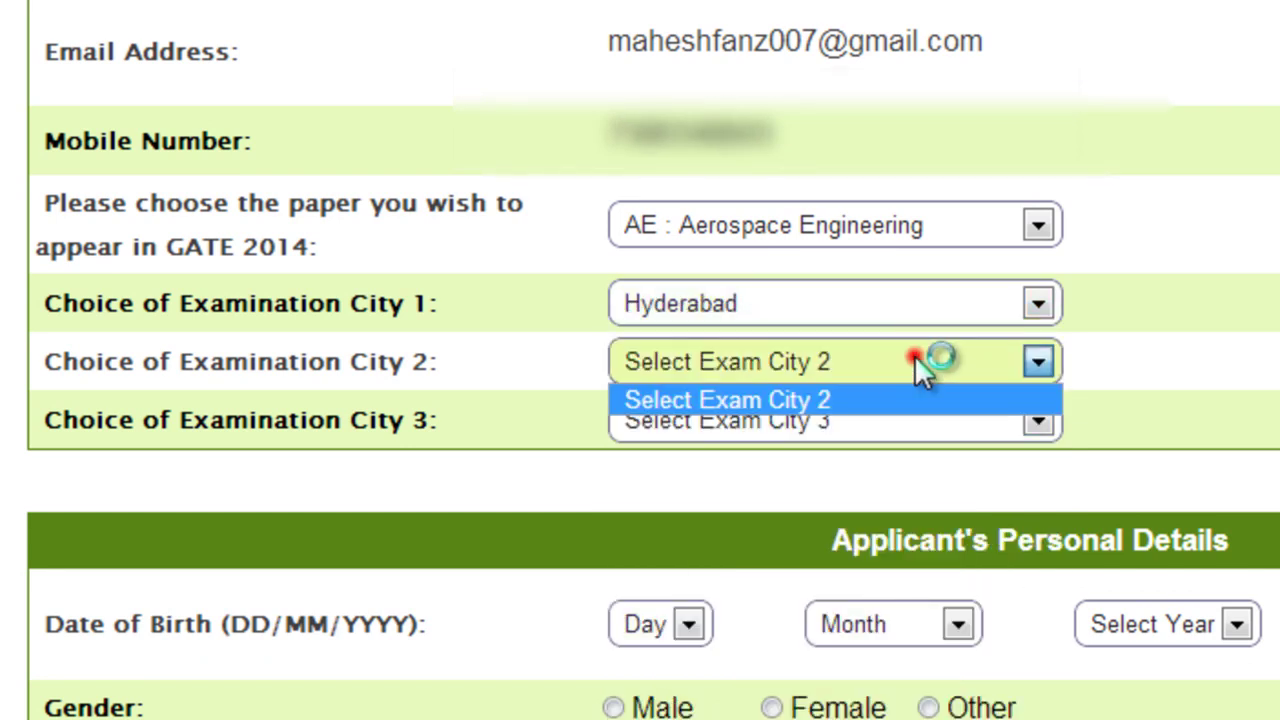
pyautogui.click(1040, 360)
pyautogui.scroll(5, 1040, 370)
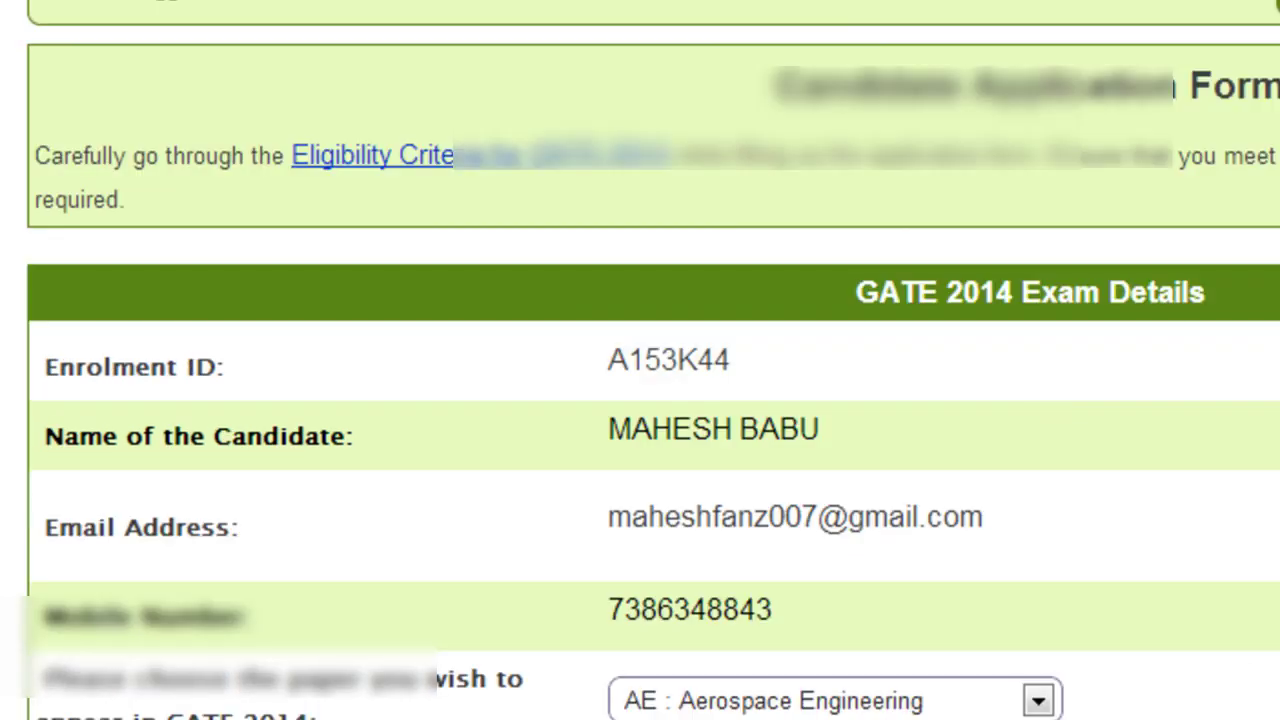
pyautogui.scroll(-5, 640, 400)
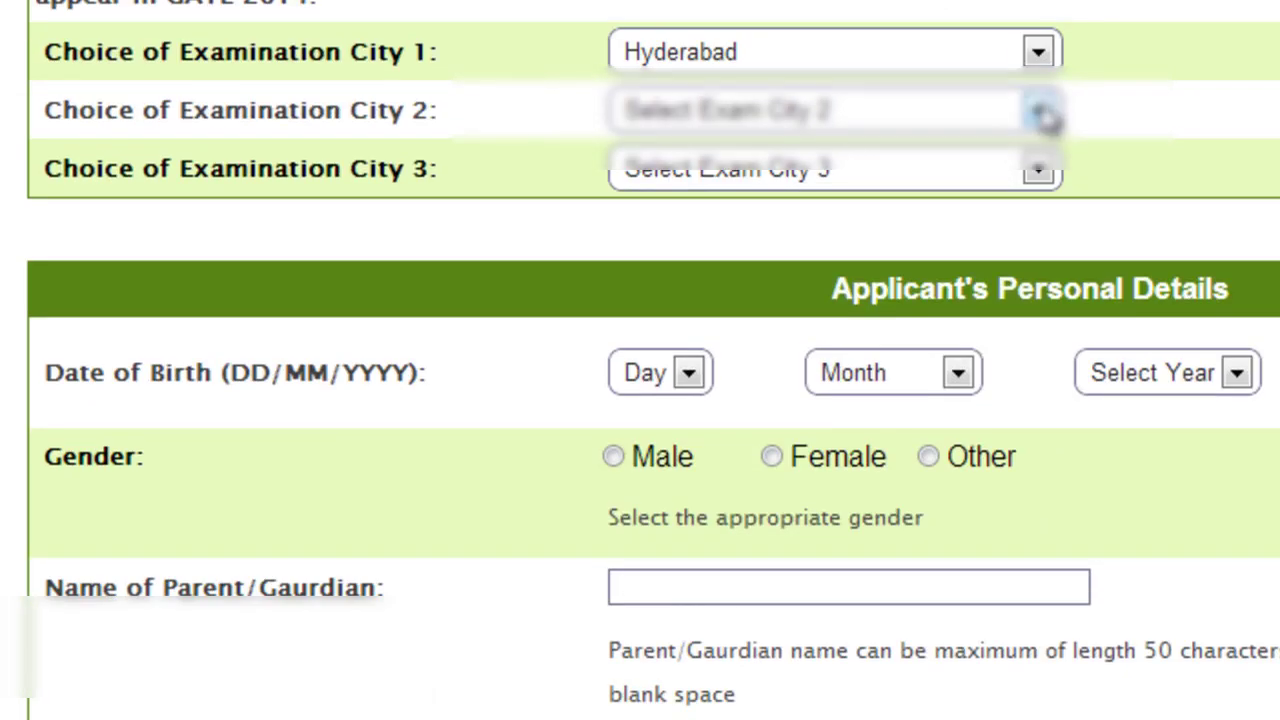
pyautogui.click(1043, 112)
pyautogui.moveTo(1045, 255); pyautogui.dragTo(1040, 500)
pyautogui.click(896, 588)
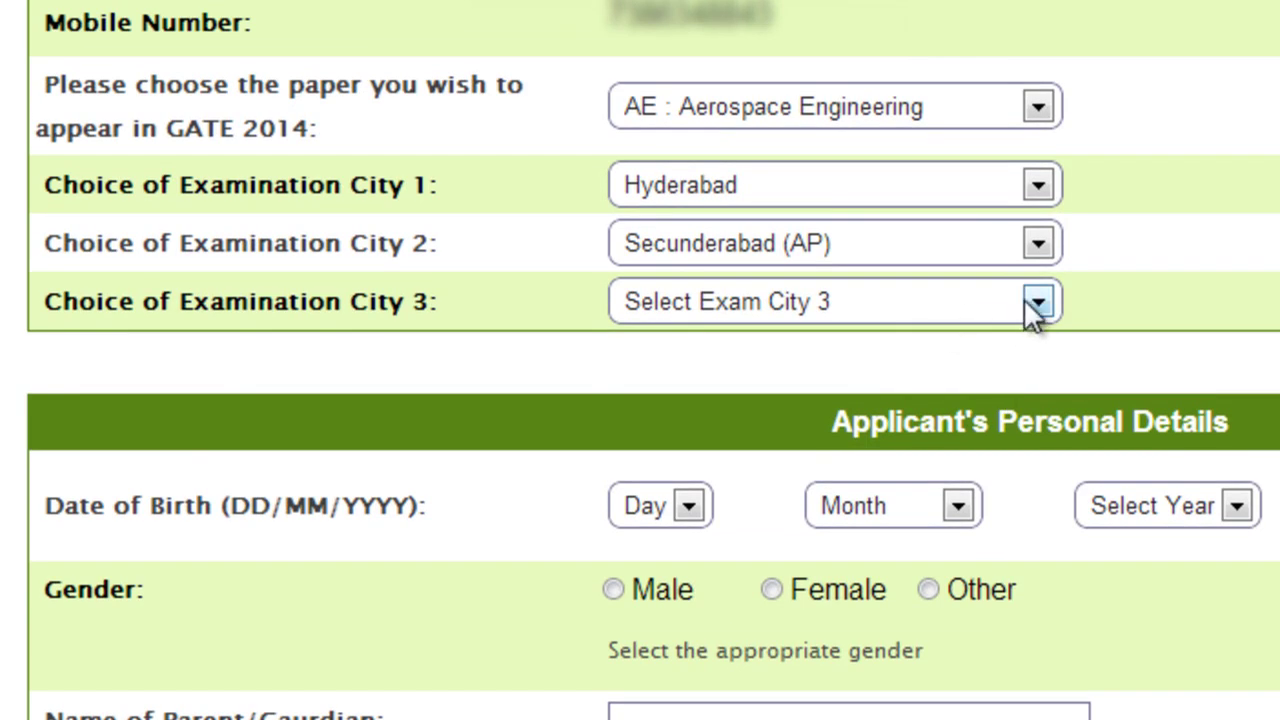
pyautogui.click(1037, 302)
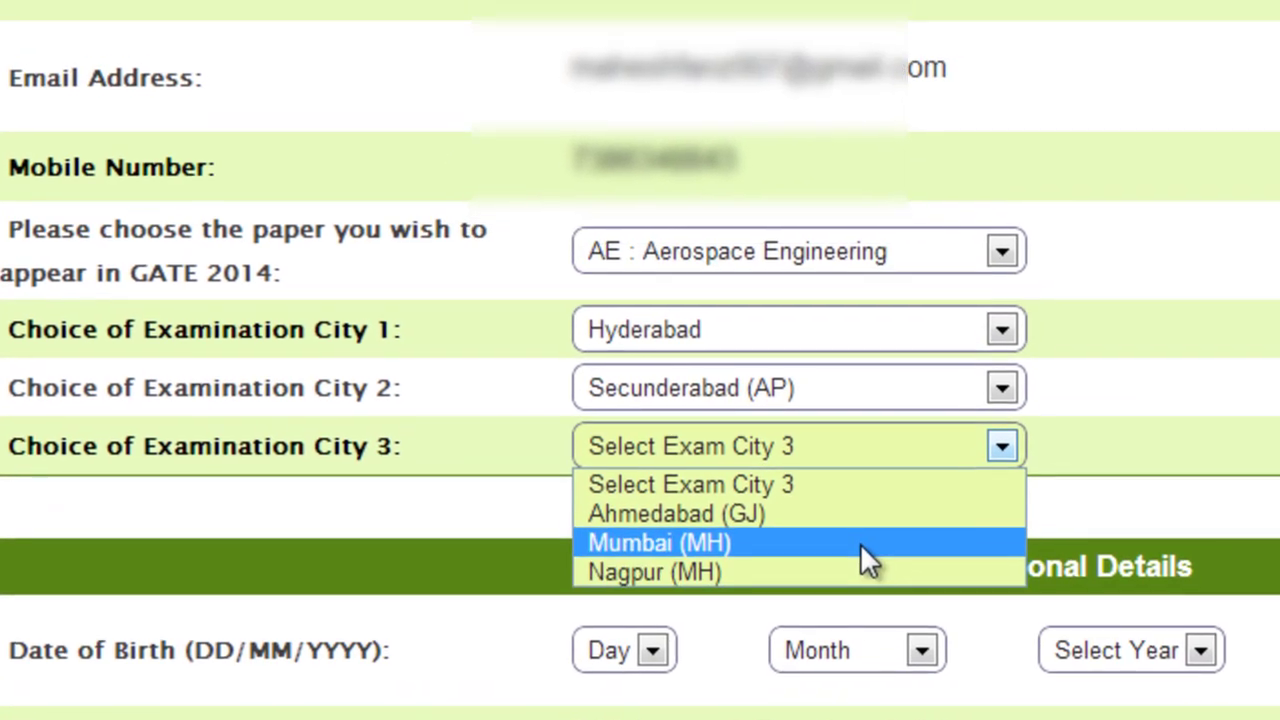
pyautogui.click(860, 545)
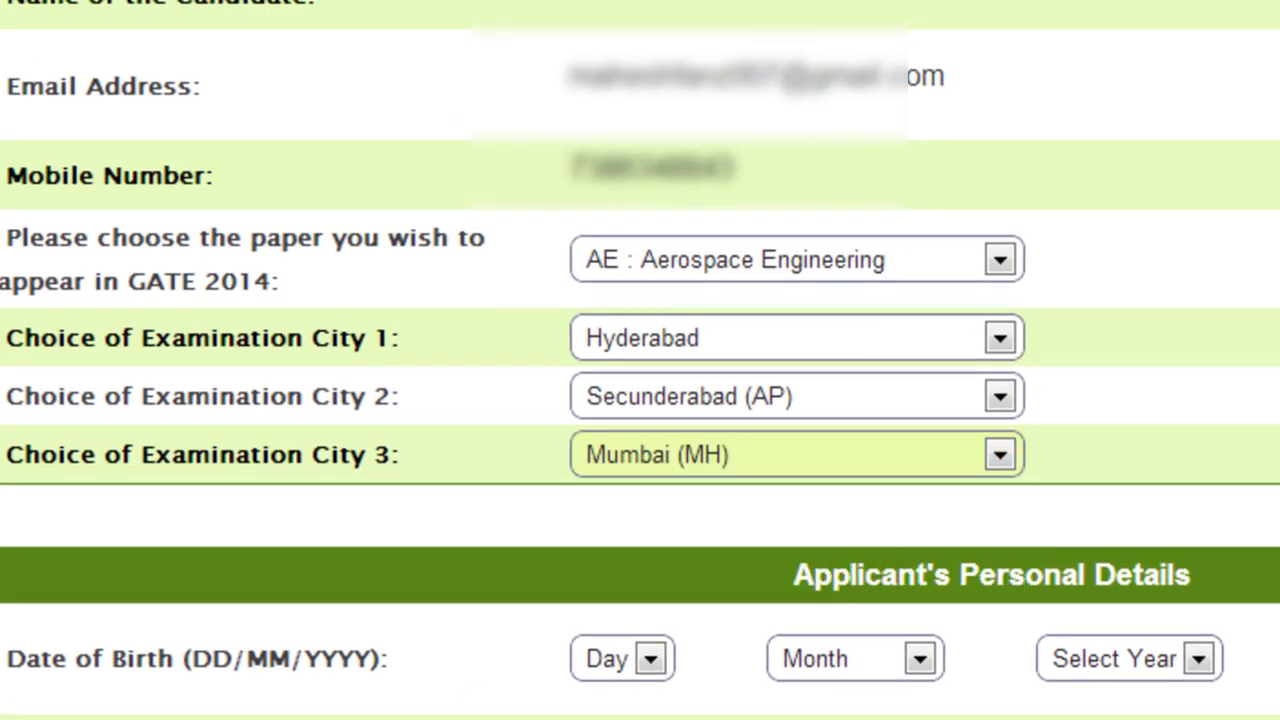
# Set the date of birth to 04 May 1990
pyautogui.scroll(-5, 640, 360)
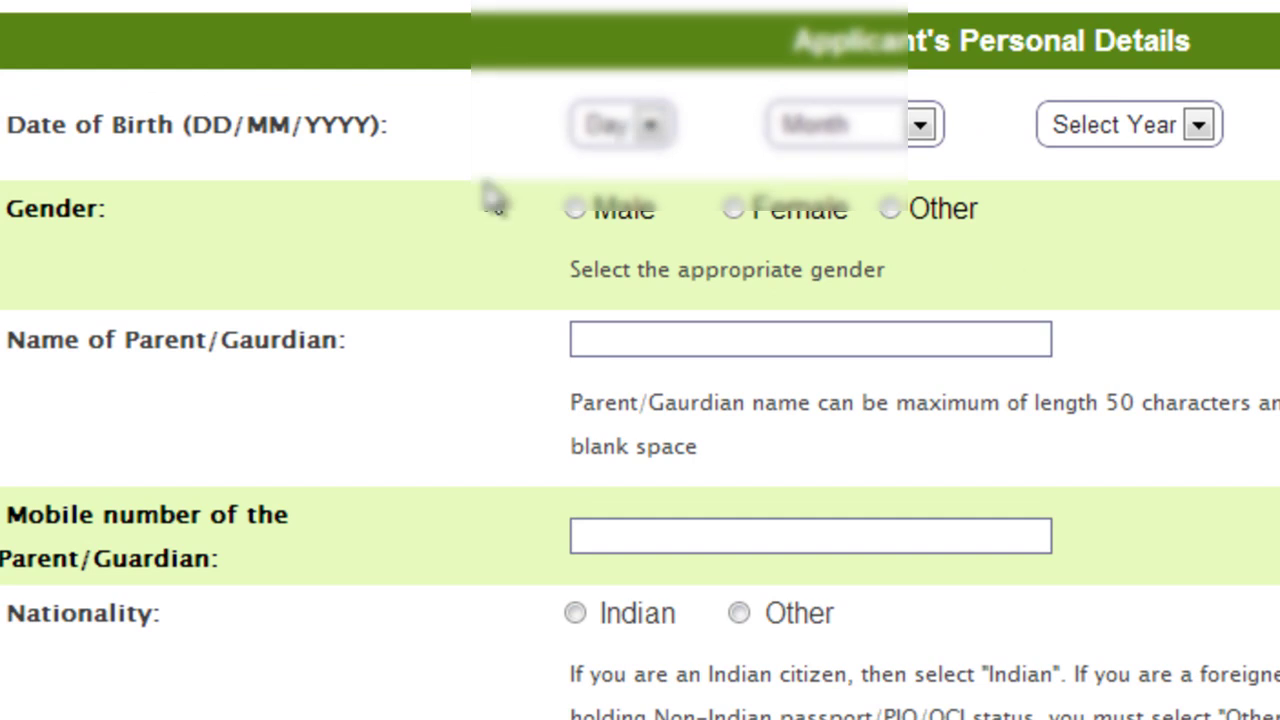
pyautogui.click(648, 126)
pyautogui.click(623, 279)
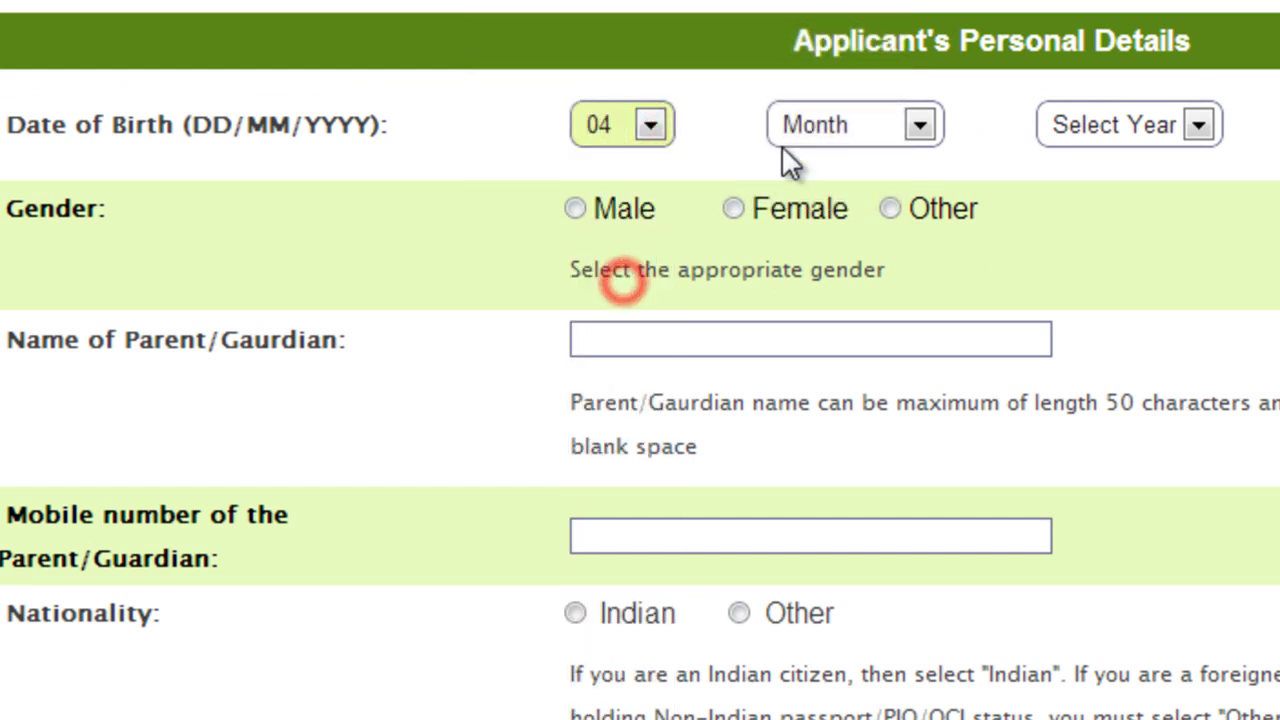
pyautogui.click(810, 112)
pyautogui.click(867, 312)
pyautogui.click(1143, 125)
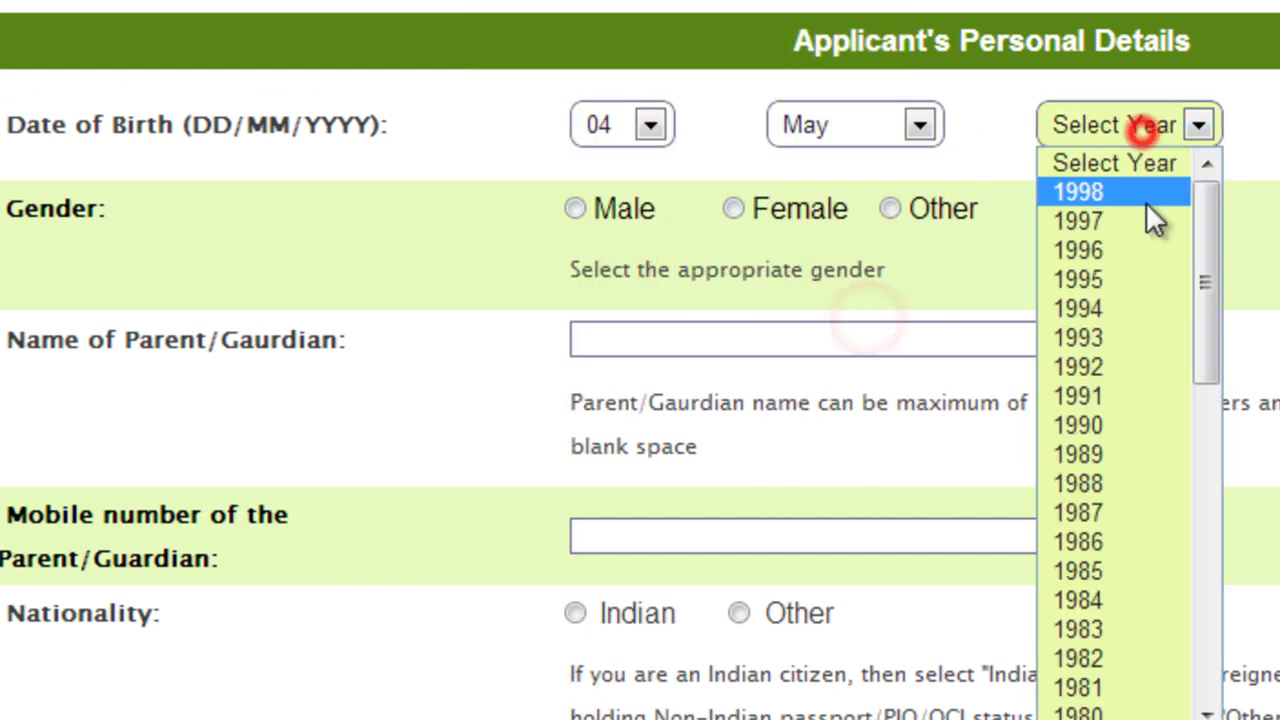
pyautogui.click(1116, 420)
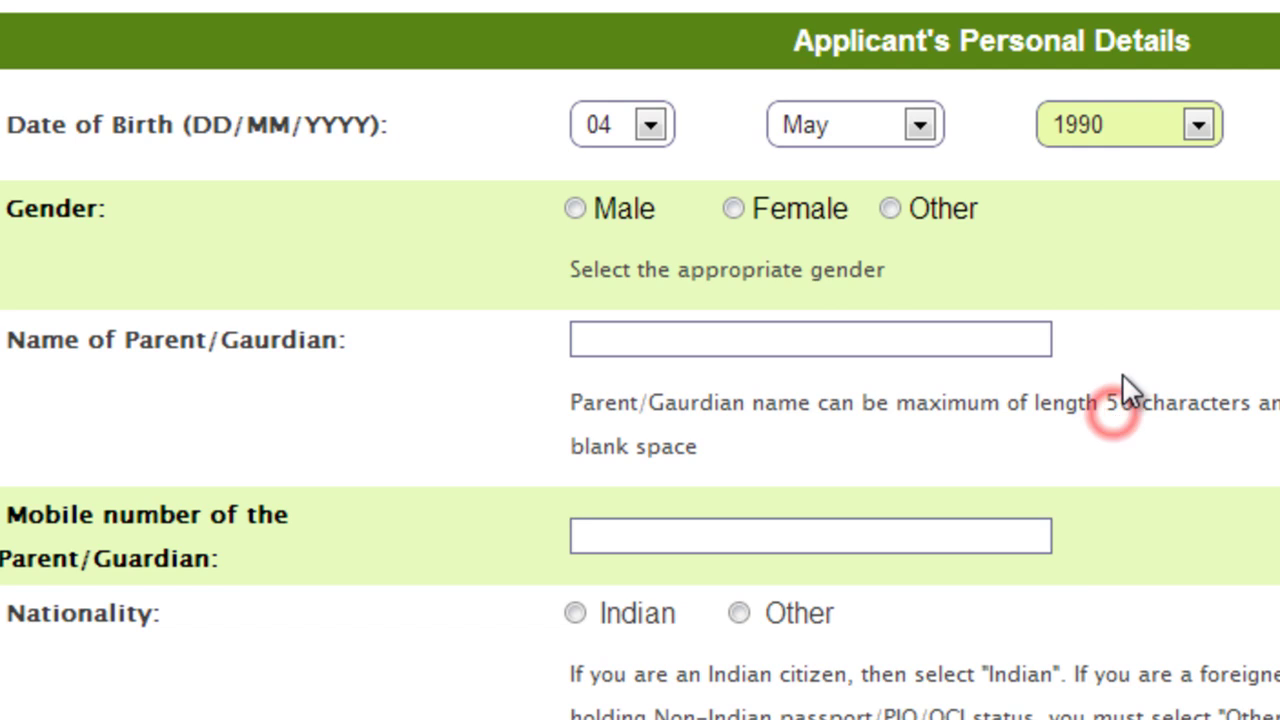
# Set gender to Male and enter the parent/guardian's name and mobile number
pyautogui.click(717, 333)
pyautogui.click(576, 209)
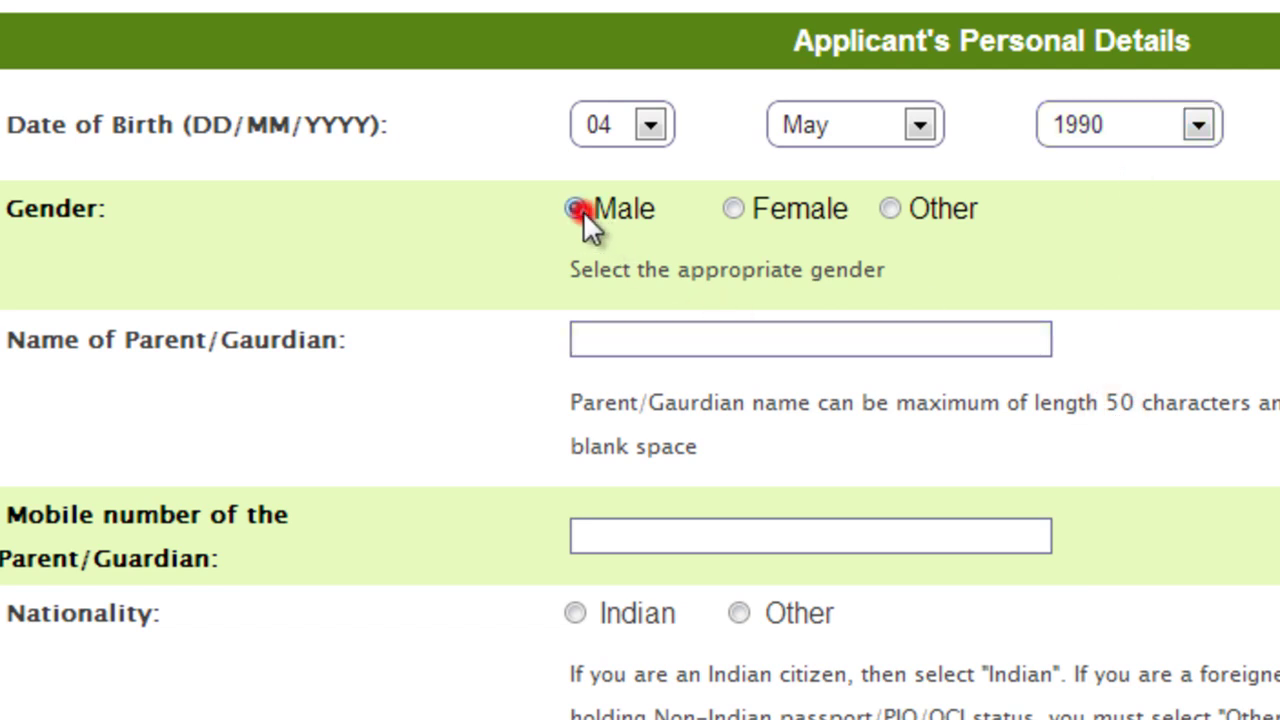
pyautogui.click(671, 340)
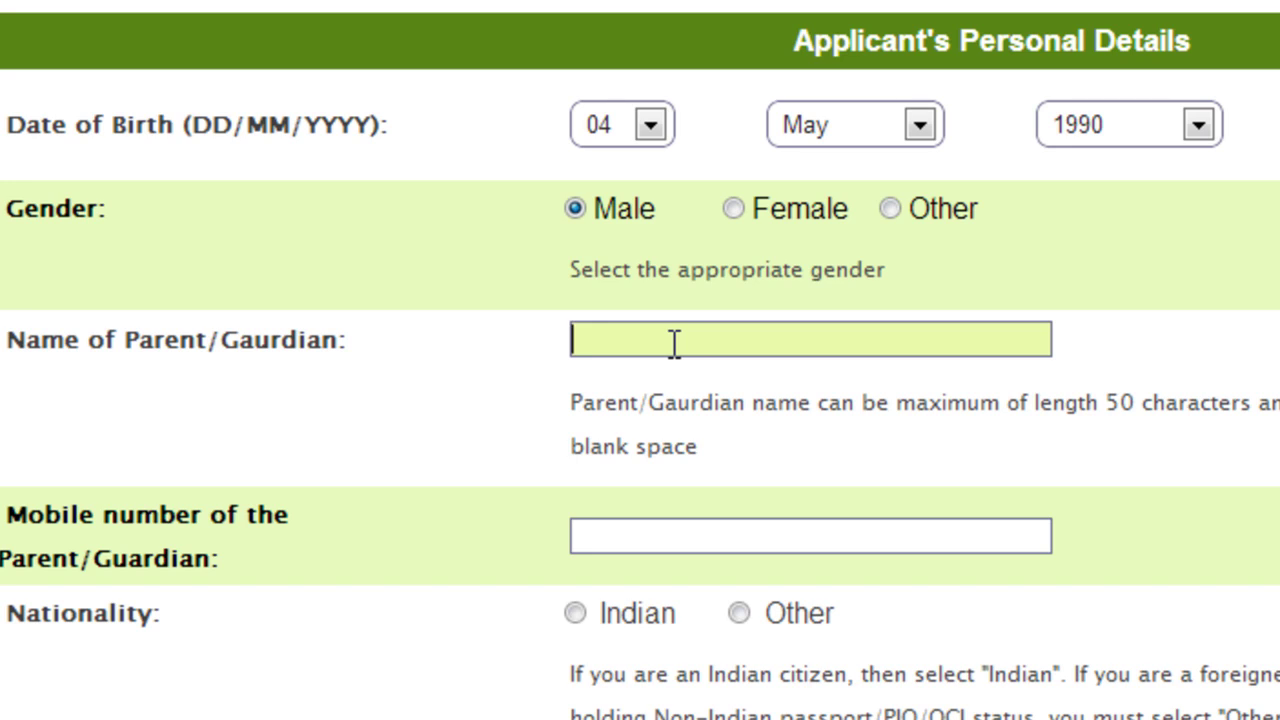
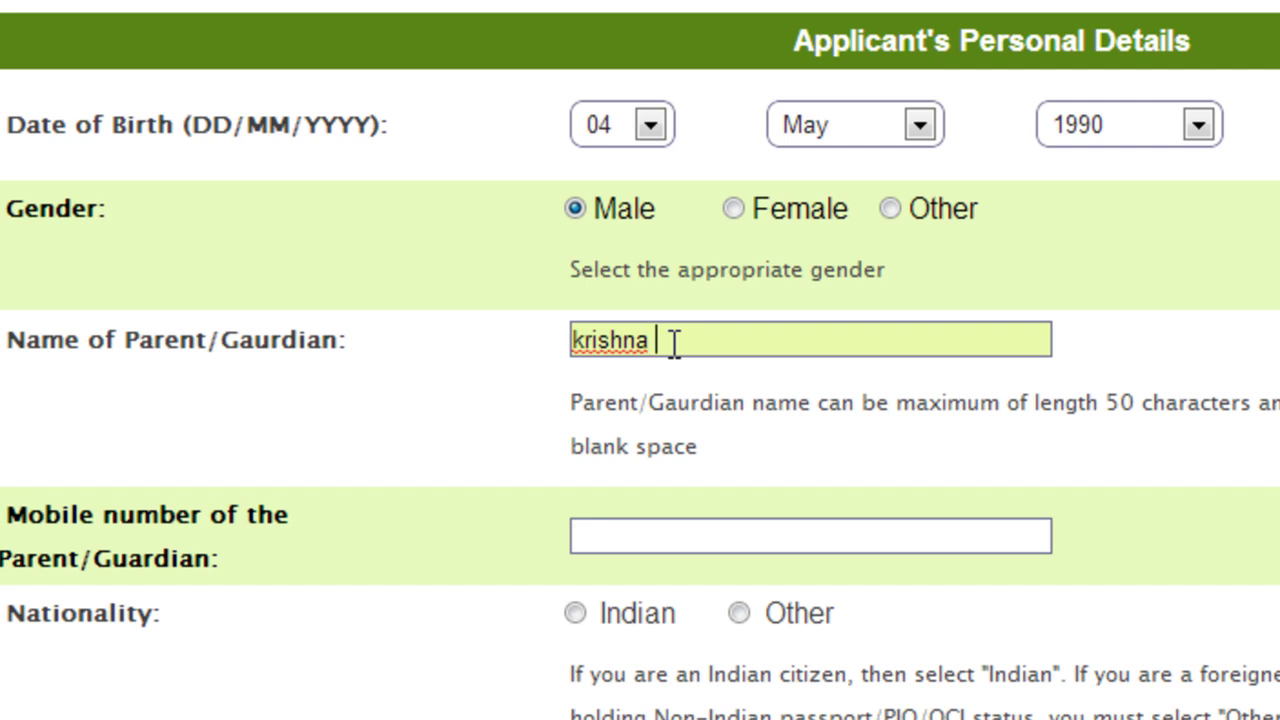
pyautogui.click(632, 525)
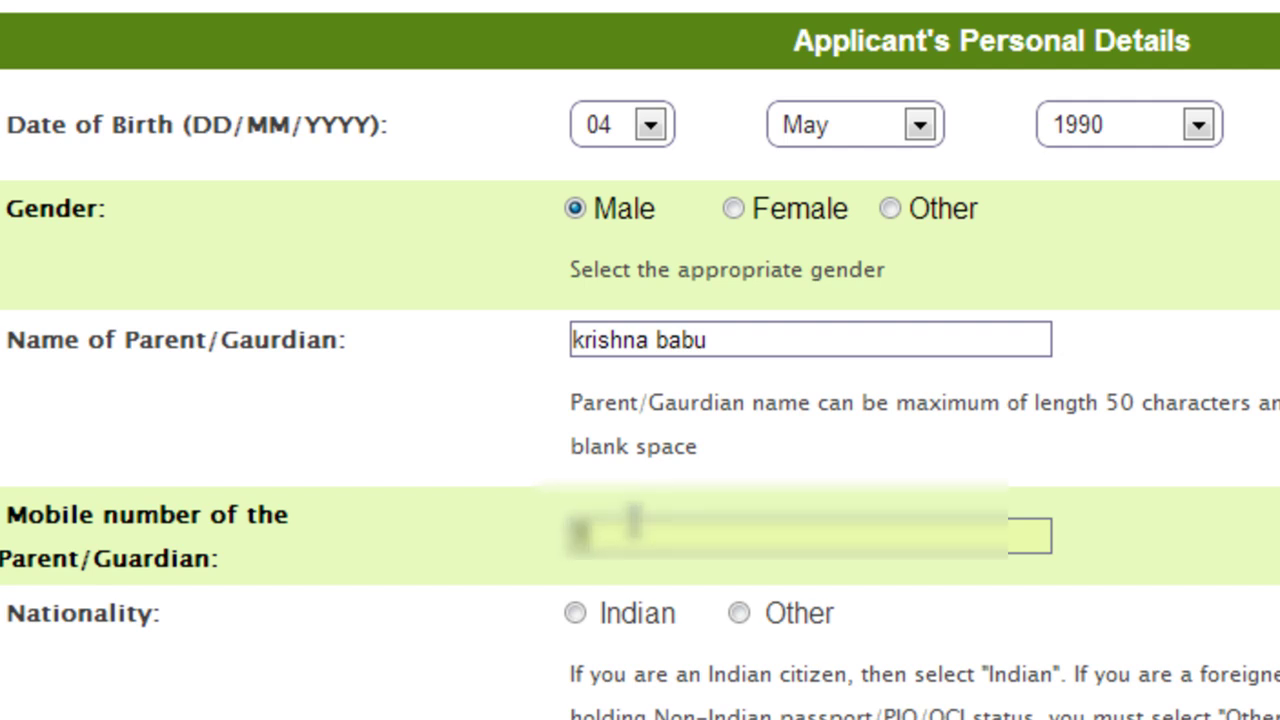
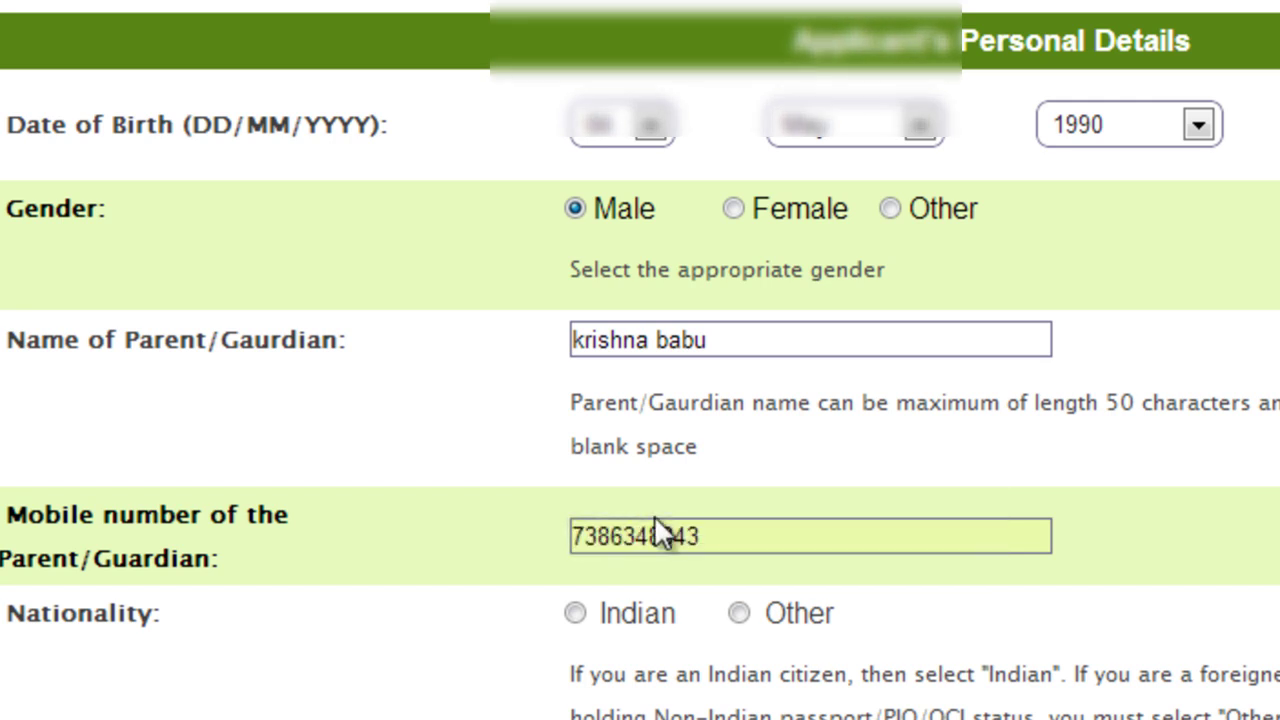
# Set nationality to Indian, category to OBC and PwD to No
pyautogui.click(576, 614)
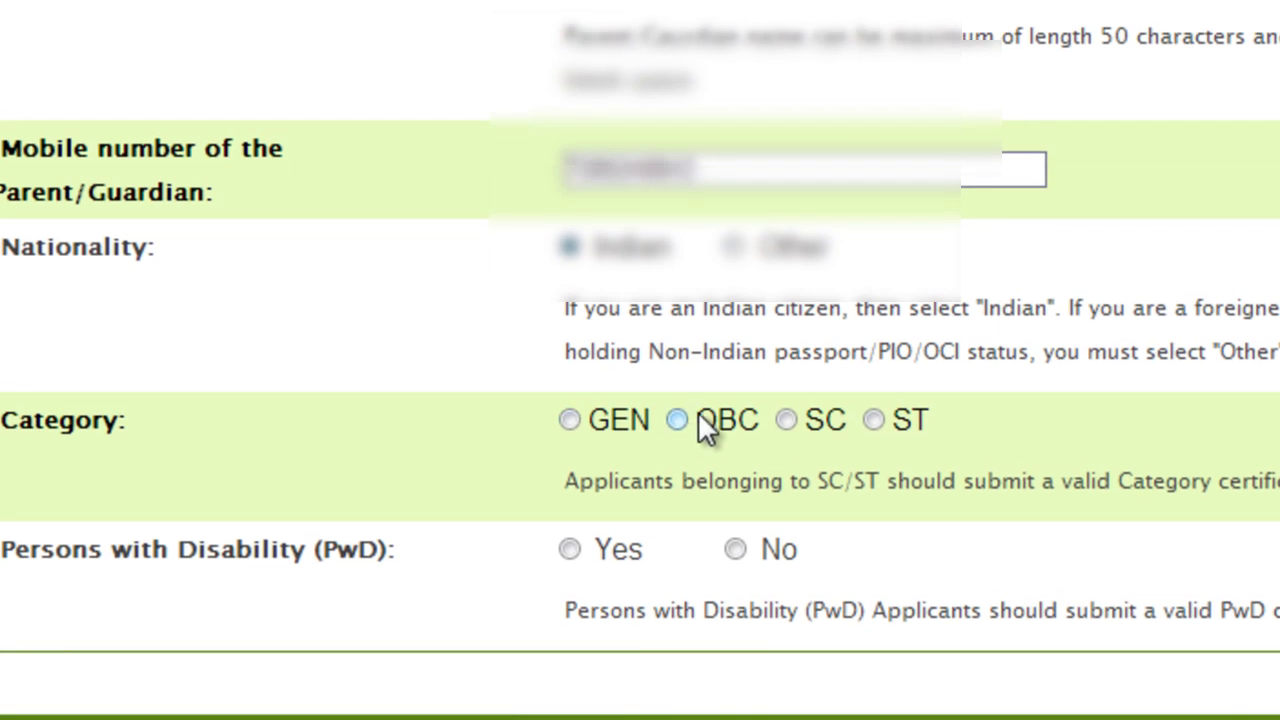
pyautogui.click(668, 420)
pyautogui.click(677, 420)
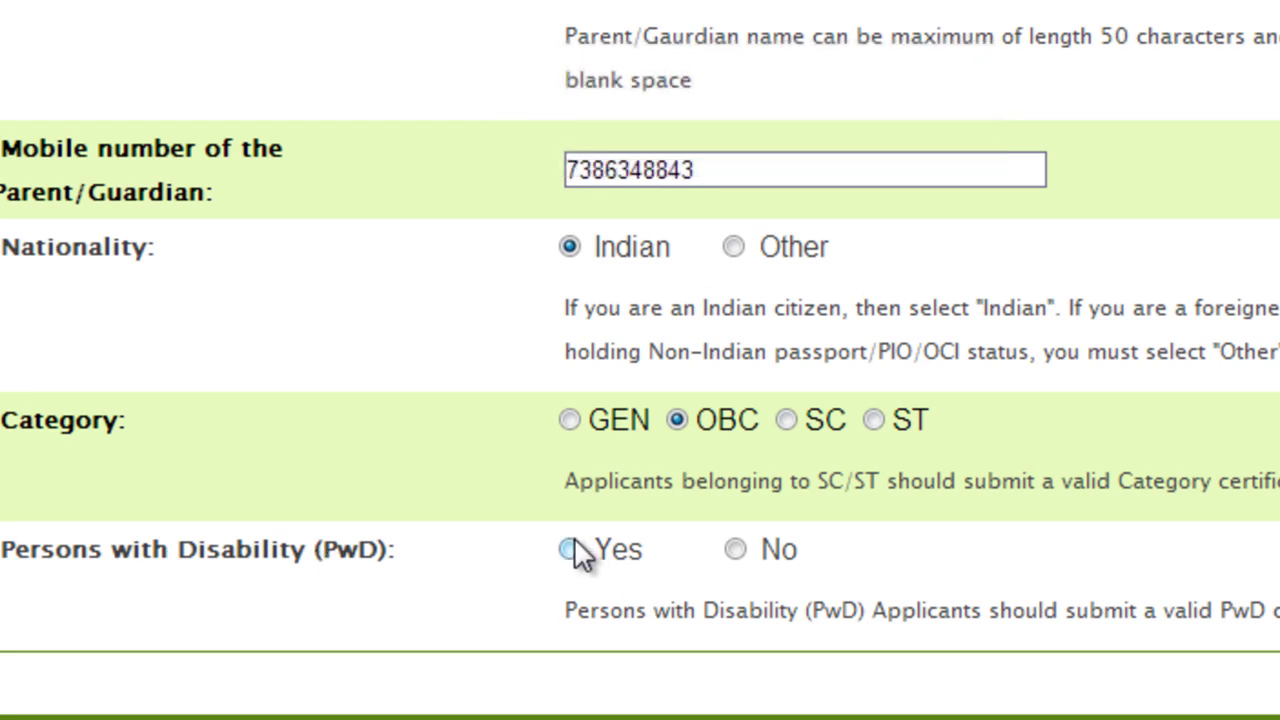
pyautogui.click(736, 550)
# Fill in the three correspondence address lines and the city/town
pyautogui.scroll(-4, 640, 400)
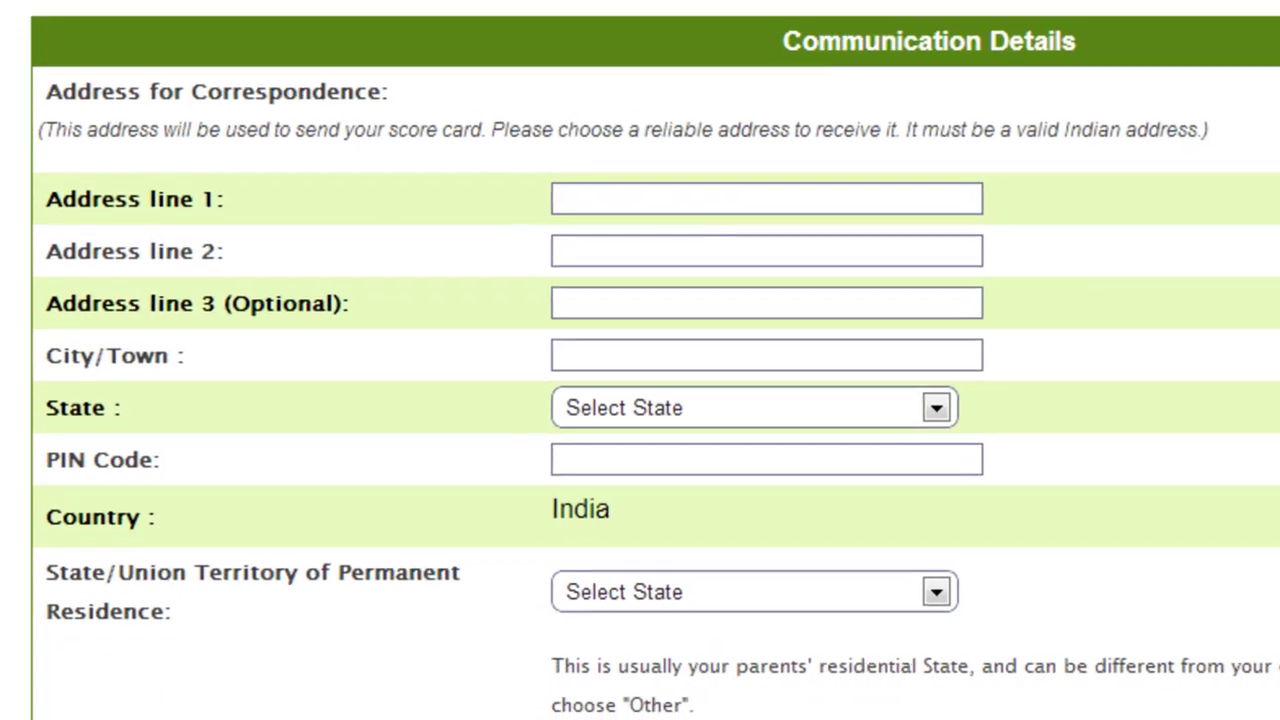
pyautogui.click(612, 203)
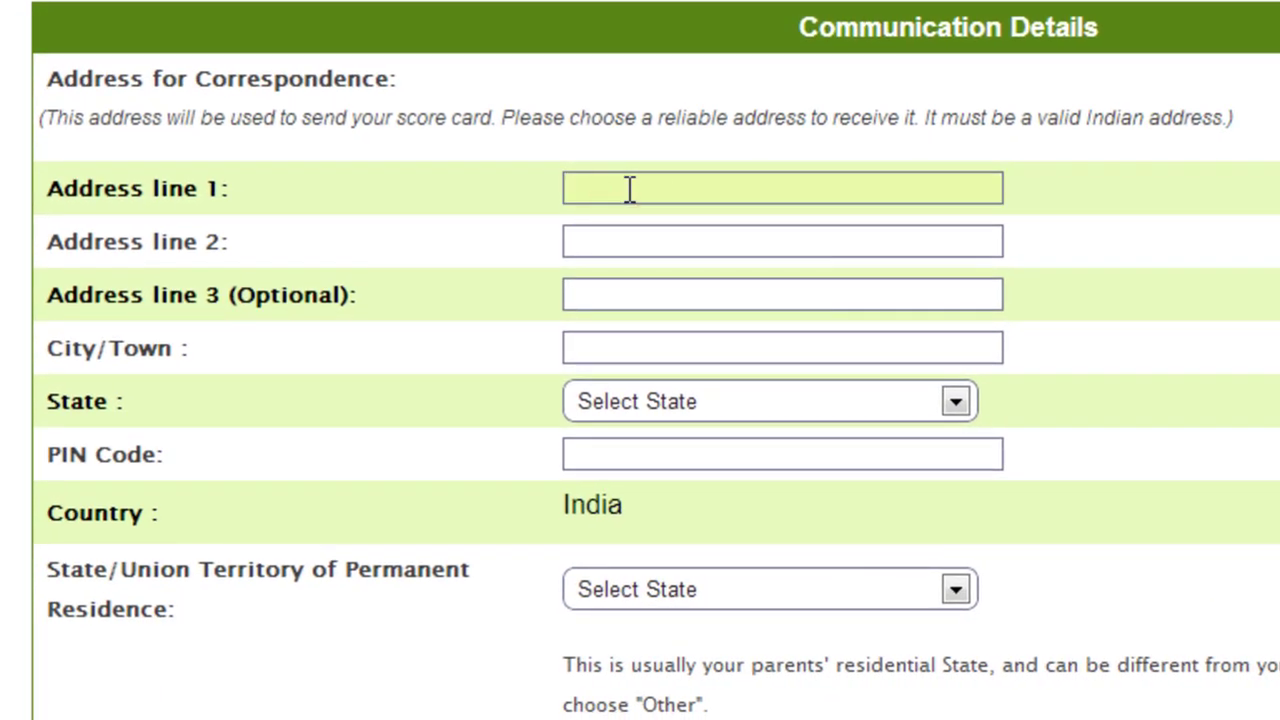
pyautogui.click(624, 240)
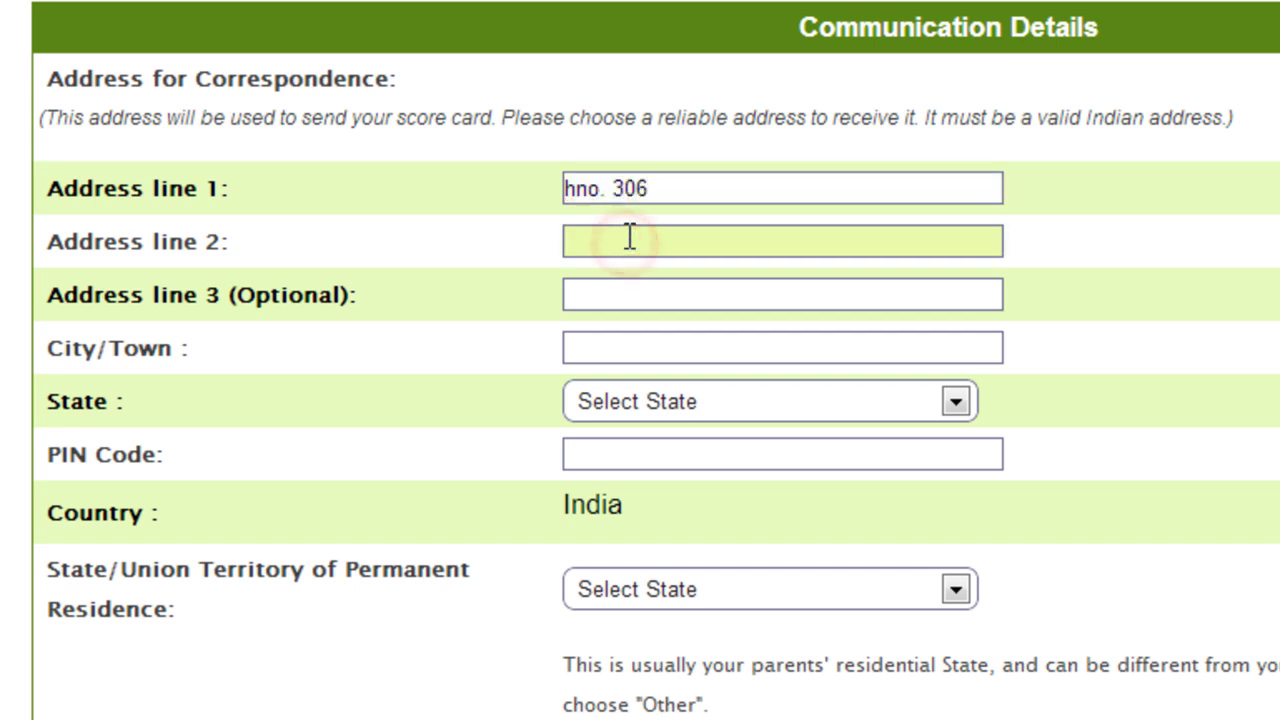
pyautogui.click(590, 301)
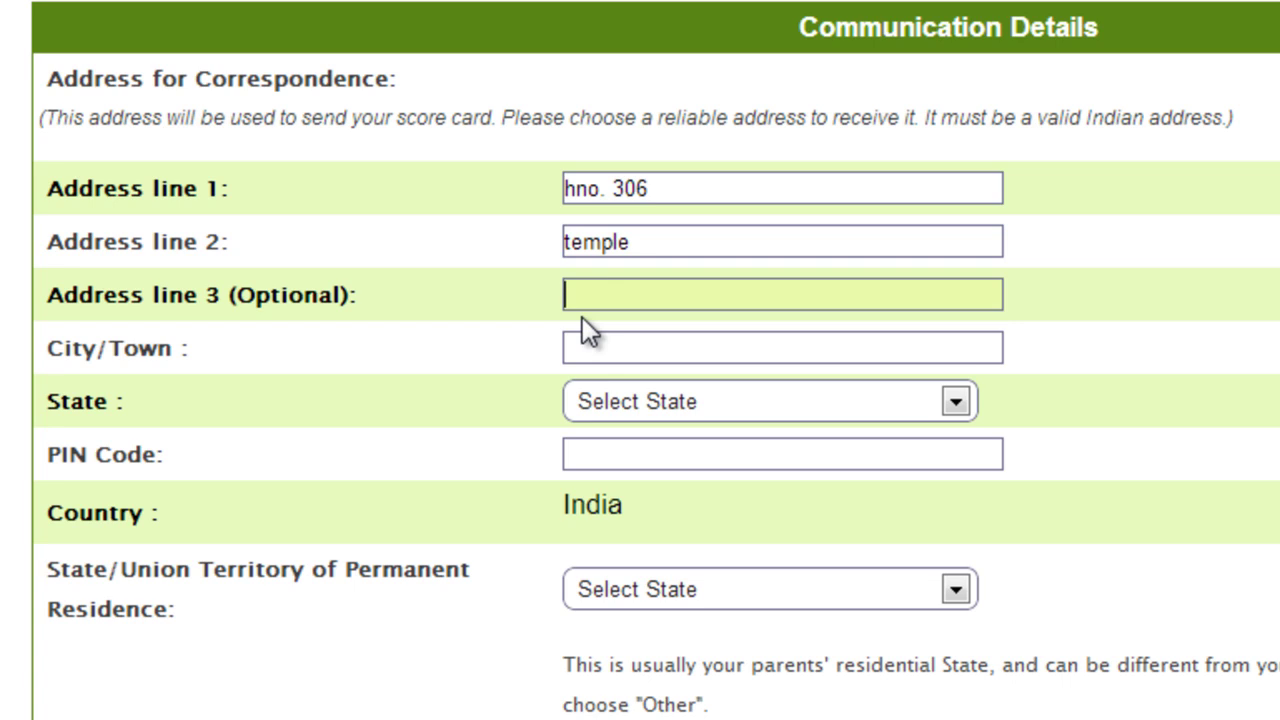
pyautogui.click(654, 348)
pyautogui.write('hyd')
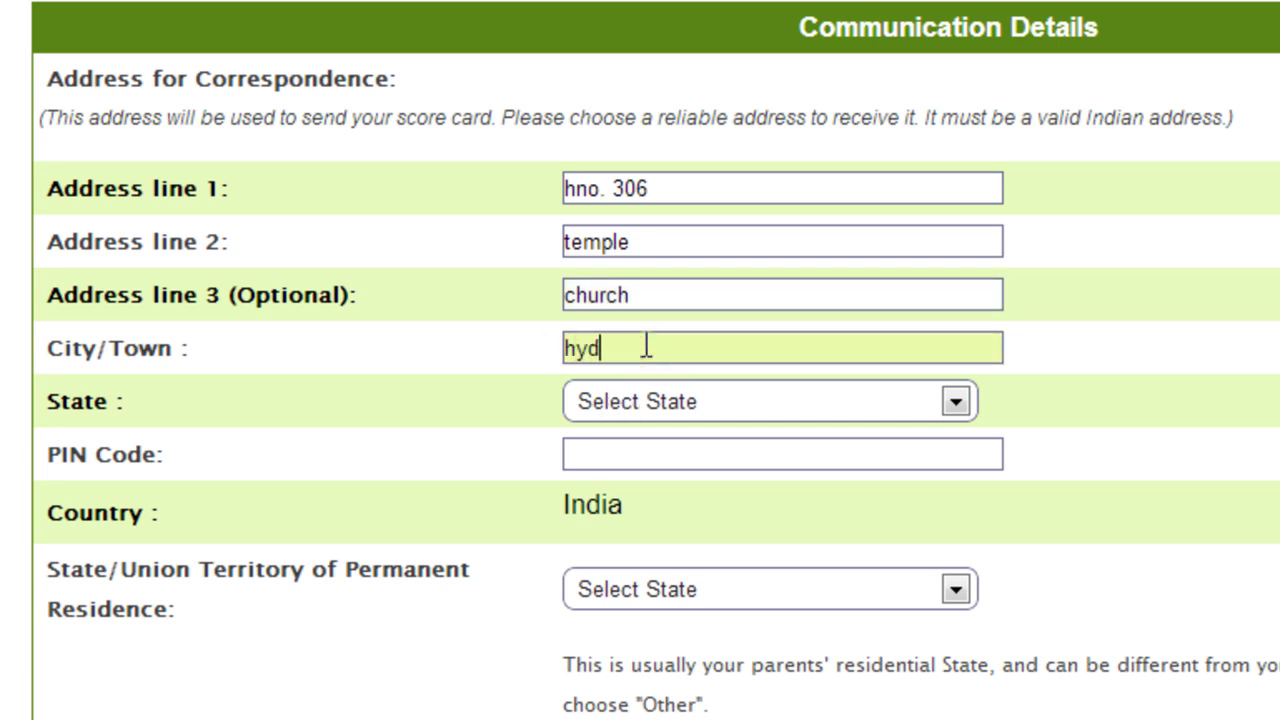
pyautogui.write('erabad')
# Set the correspondence state to Andhra Pradesh, enter the PIN code, and set permanent-residence state to Andhra Pradesh
pyautogui.click(704, 399)
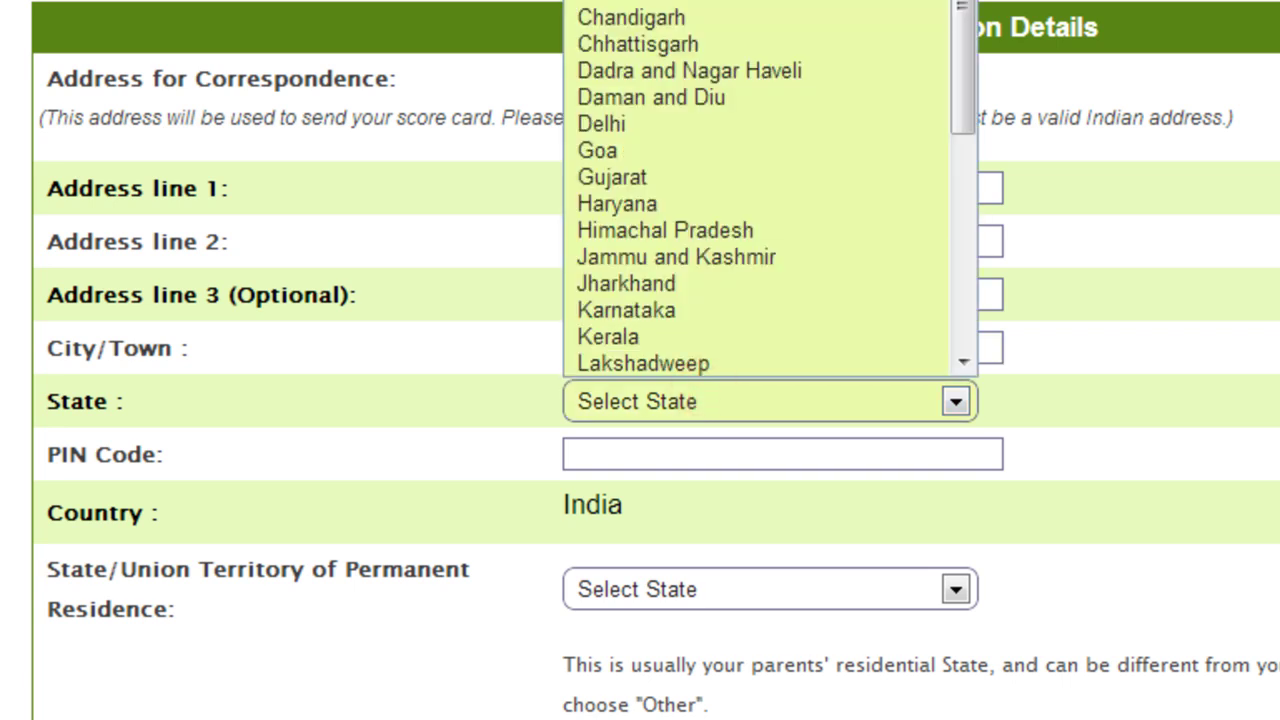
pyautogui.press('Down')
pyautogui.press('Down')
pyautogui.press('Return')
pyautogui.scroll(-3, 766, 126)
pyautogui.click(760, 89)
pyautogui.write('5')
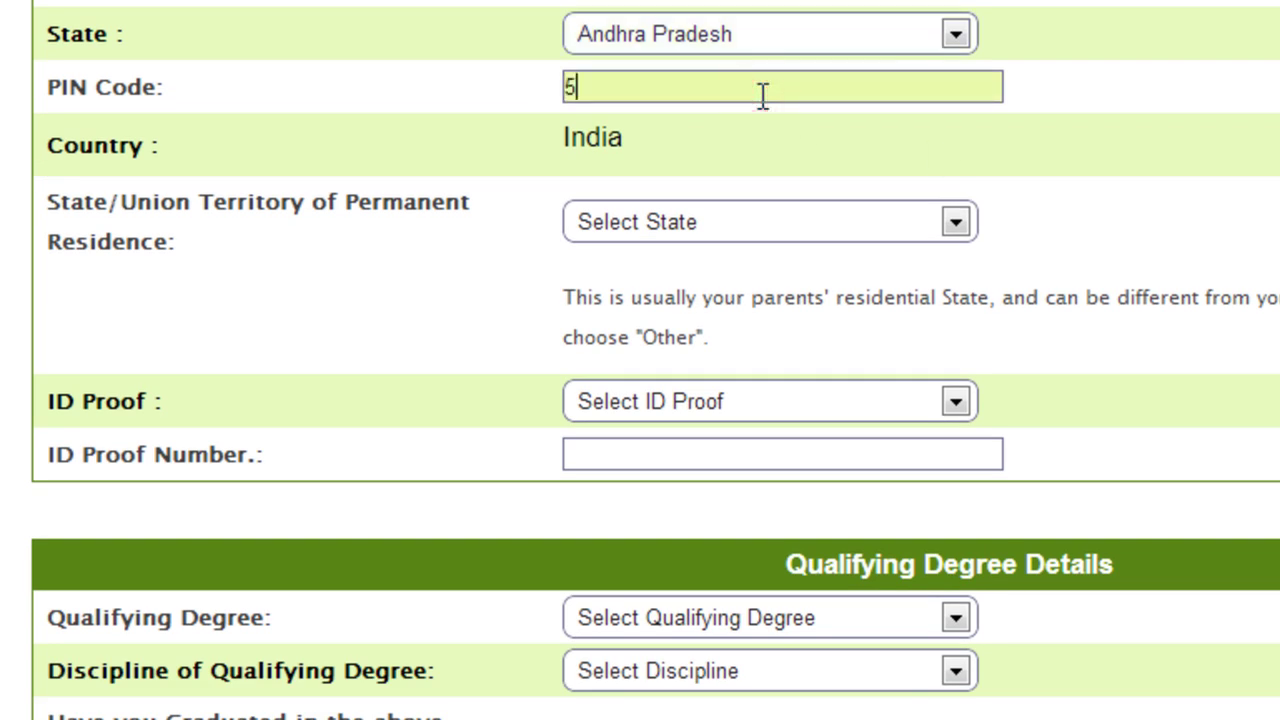
pyautogui.write('00032')
pyautogui.click(704, 218)
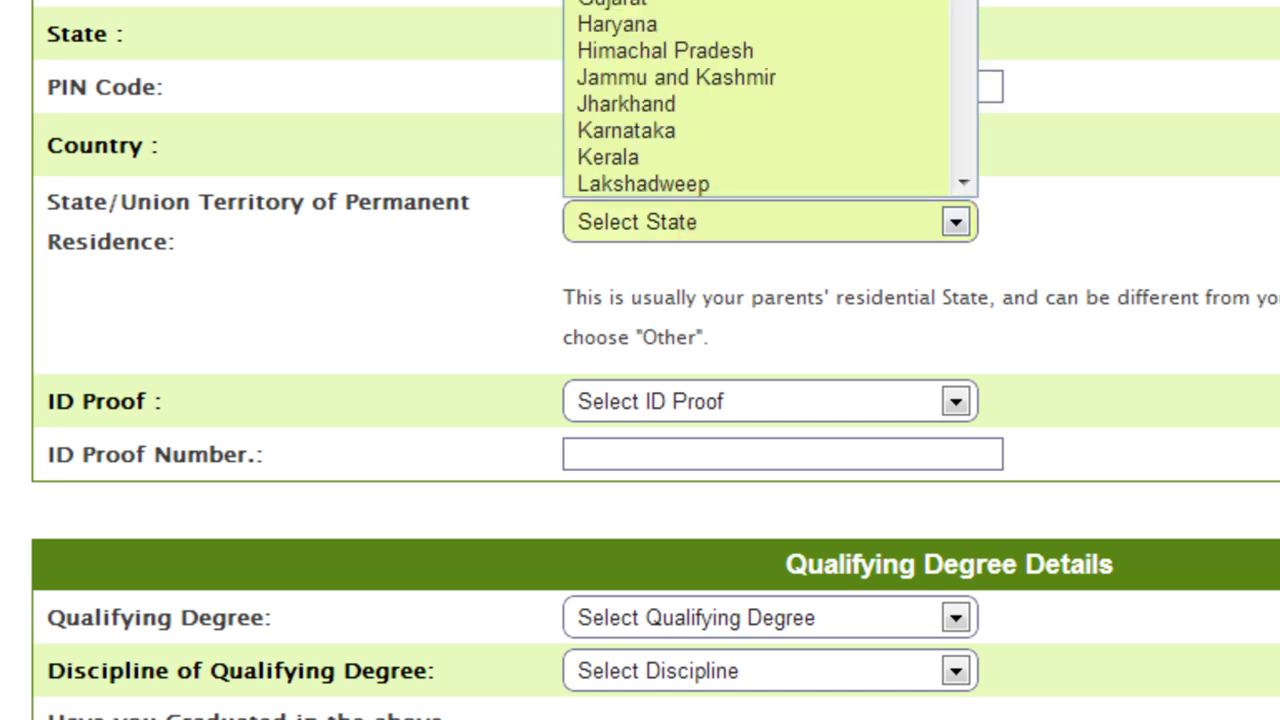
pyautogui.press('a')
pyautogui.press('Return')
# Choose Aadhaar ID as the ID proof and enter the ID number
pyautogui.scroll(-4, 640, 400)
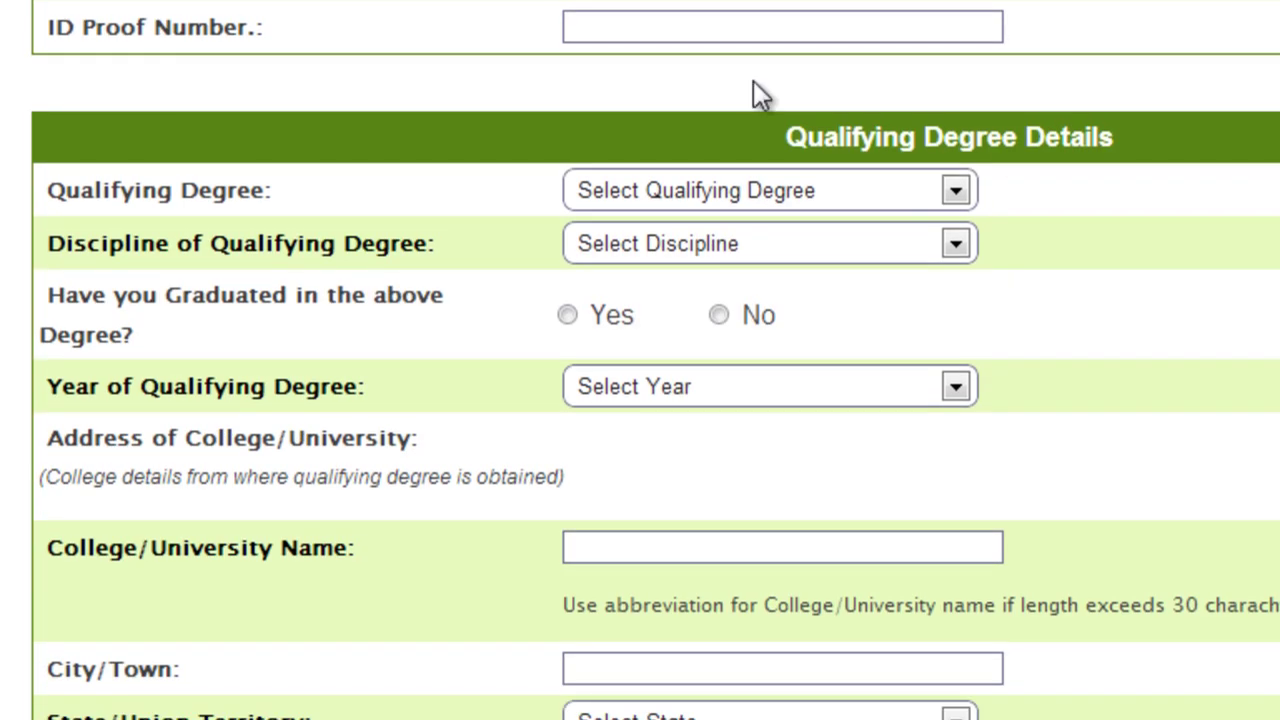
pyautogui.click(740, 4)
pyautogui.click(733, 36)
pyautogui.click(730, 28)
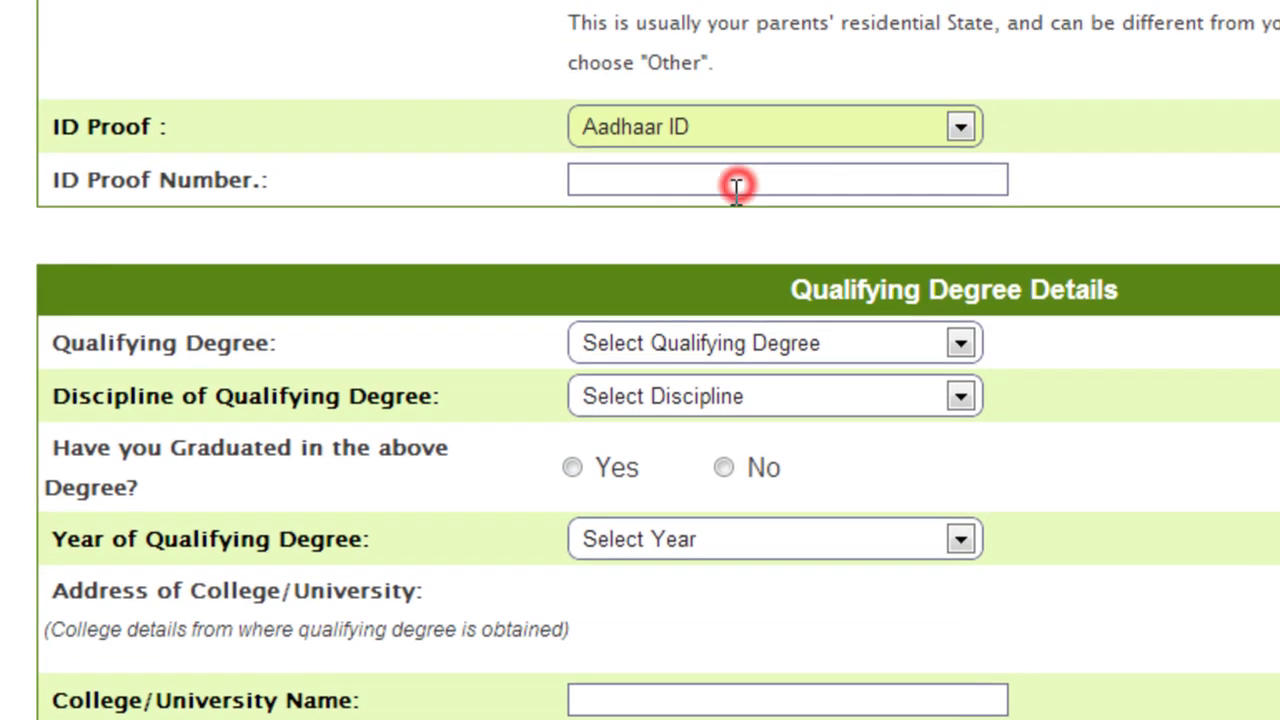
pyautogui.write('12345')
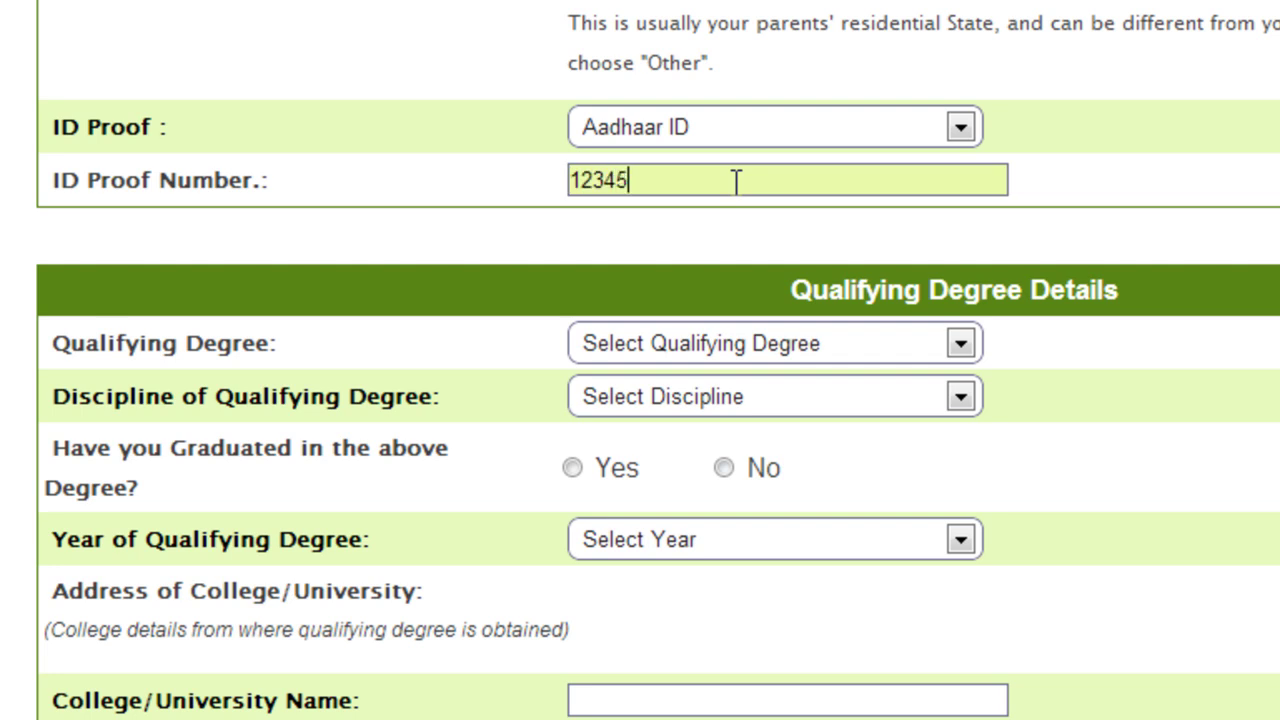
pyautogui.write('678912')
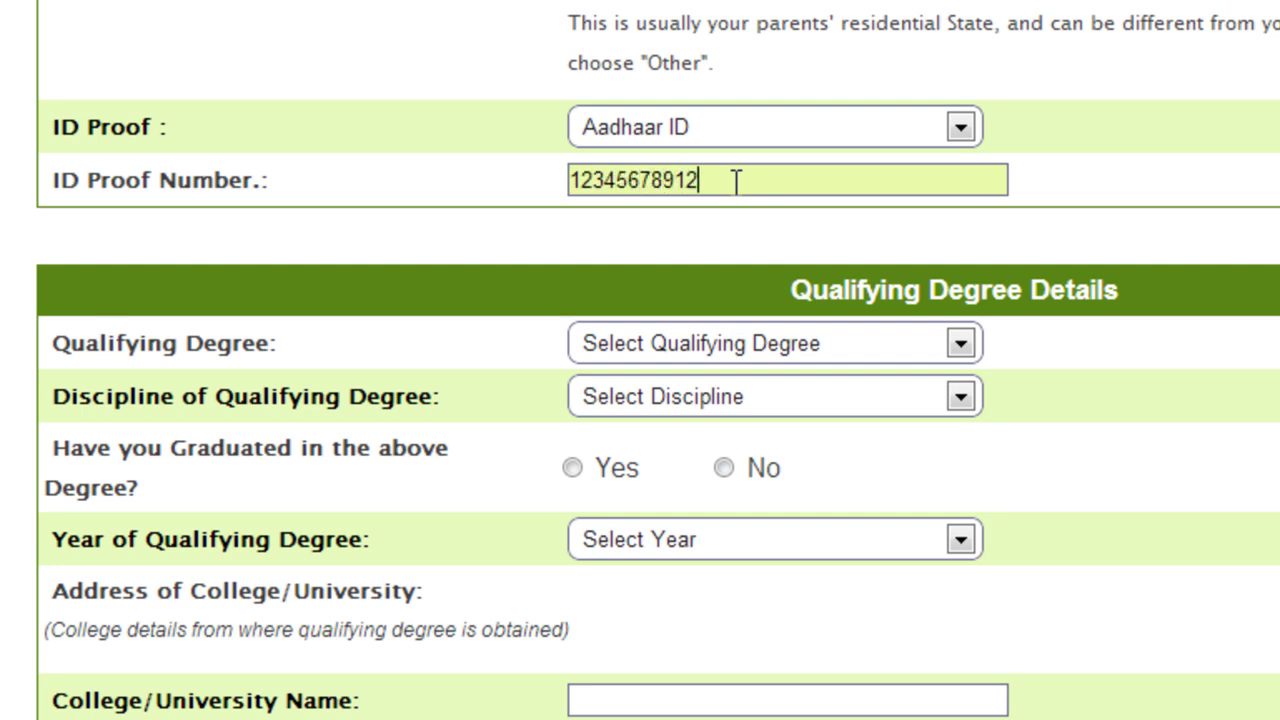
pyautogui.write('34')
# Set the qualifying degree to B.Tech in Aerospace Engg., graduated No, year 2014
pyautogui.click(760, 340)
pyautogui.click(760, 343)
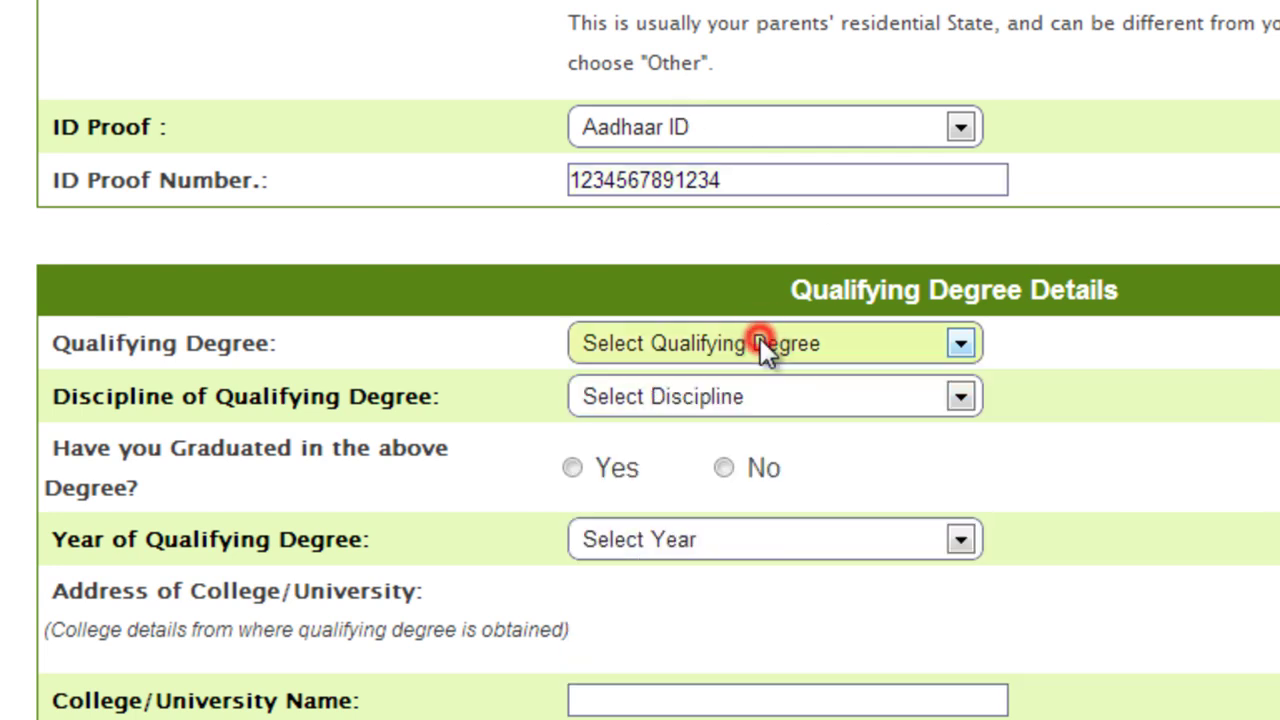
pyautogui.click(758, 343)
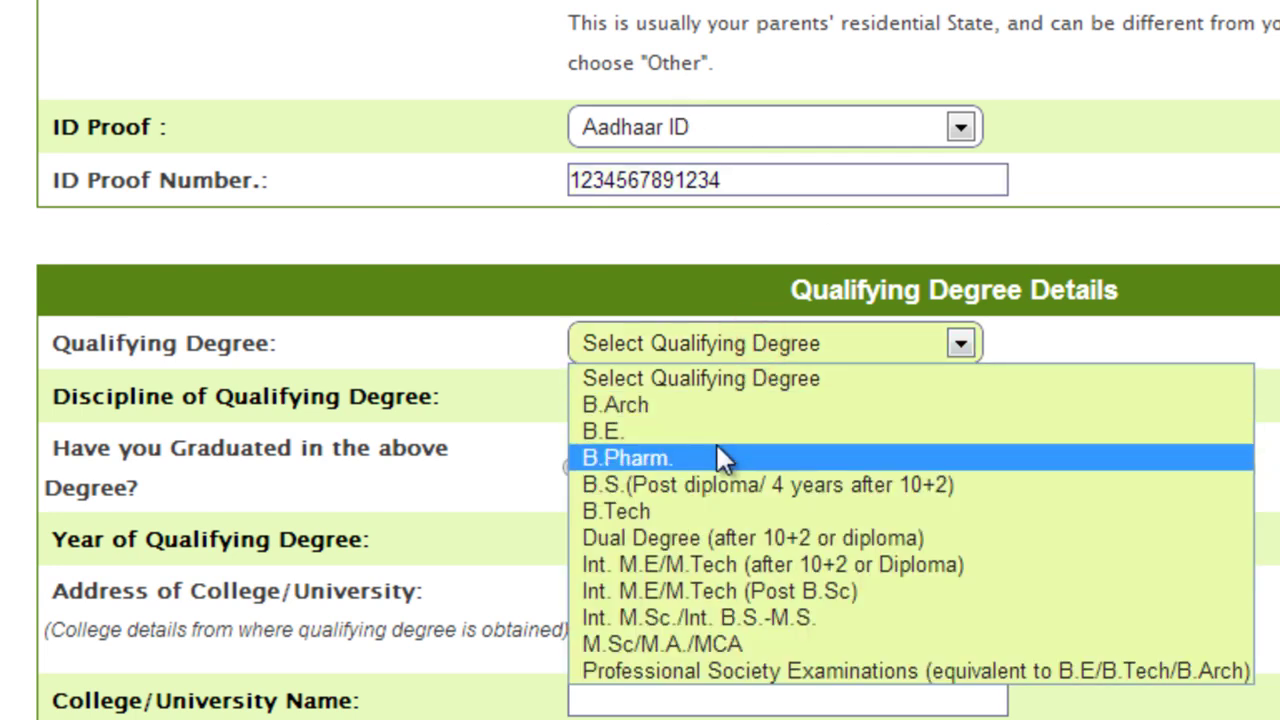
pyautogui.click(708, 514)
pyautogui.click(685, 395)
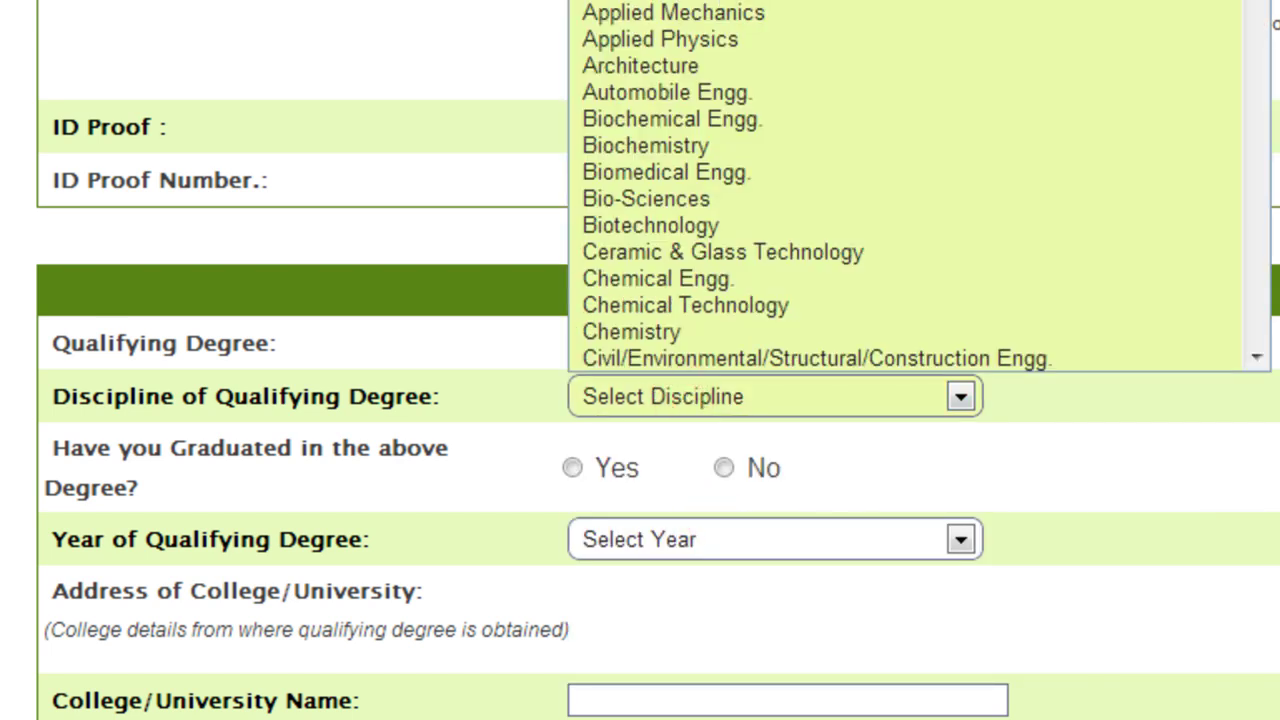
pyautogui.click(665, 3)
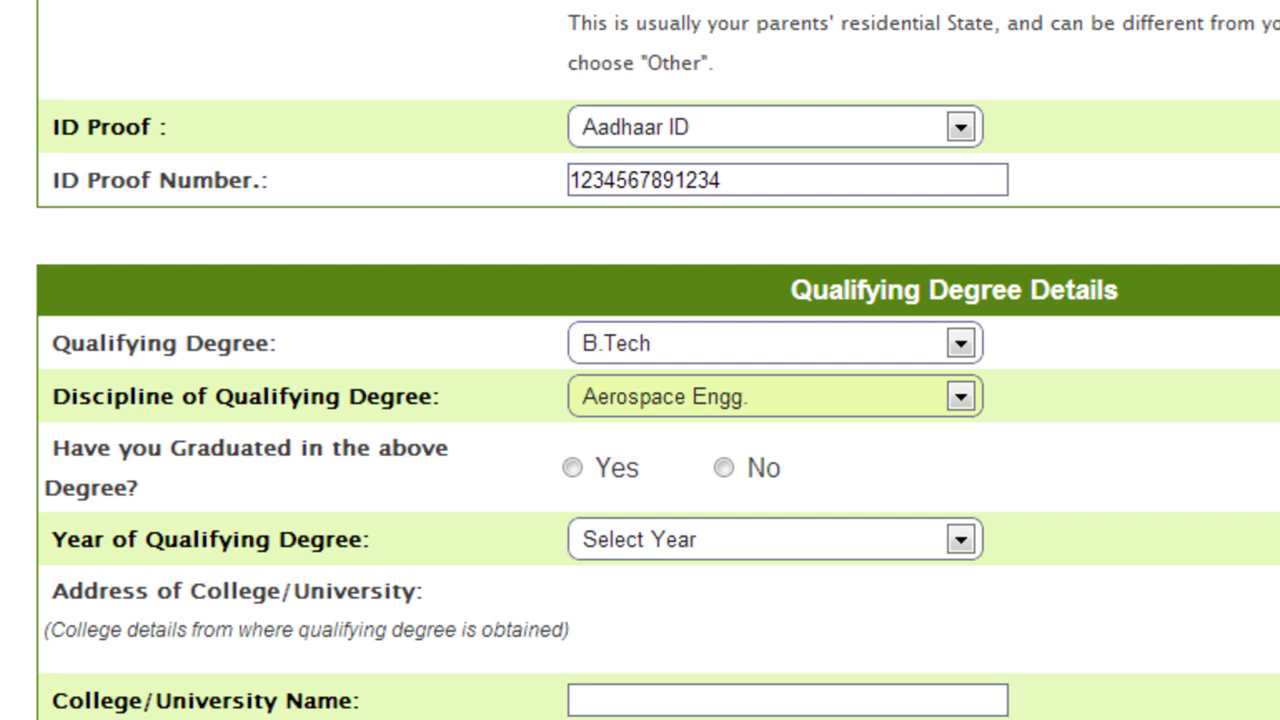
pyautogui.scroll(-4, 640, 360)
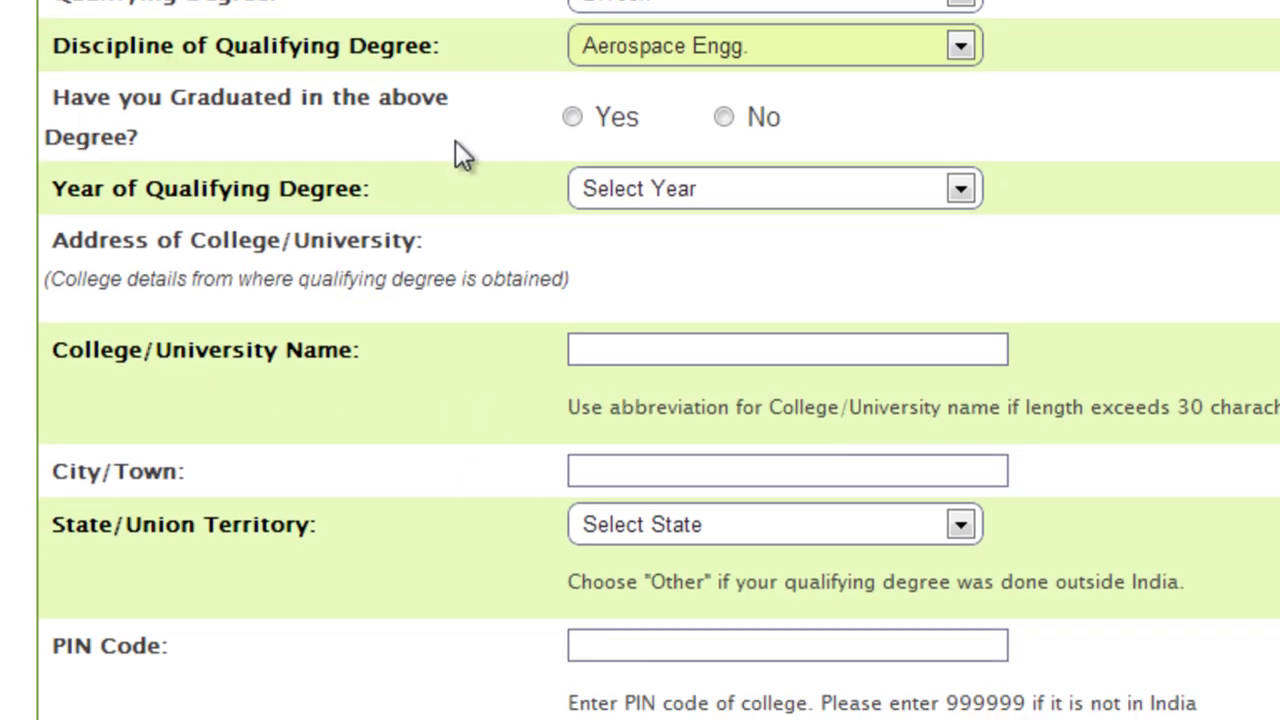
pyautogui.click(572, 118)
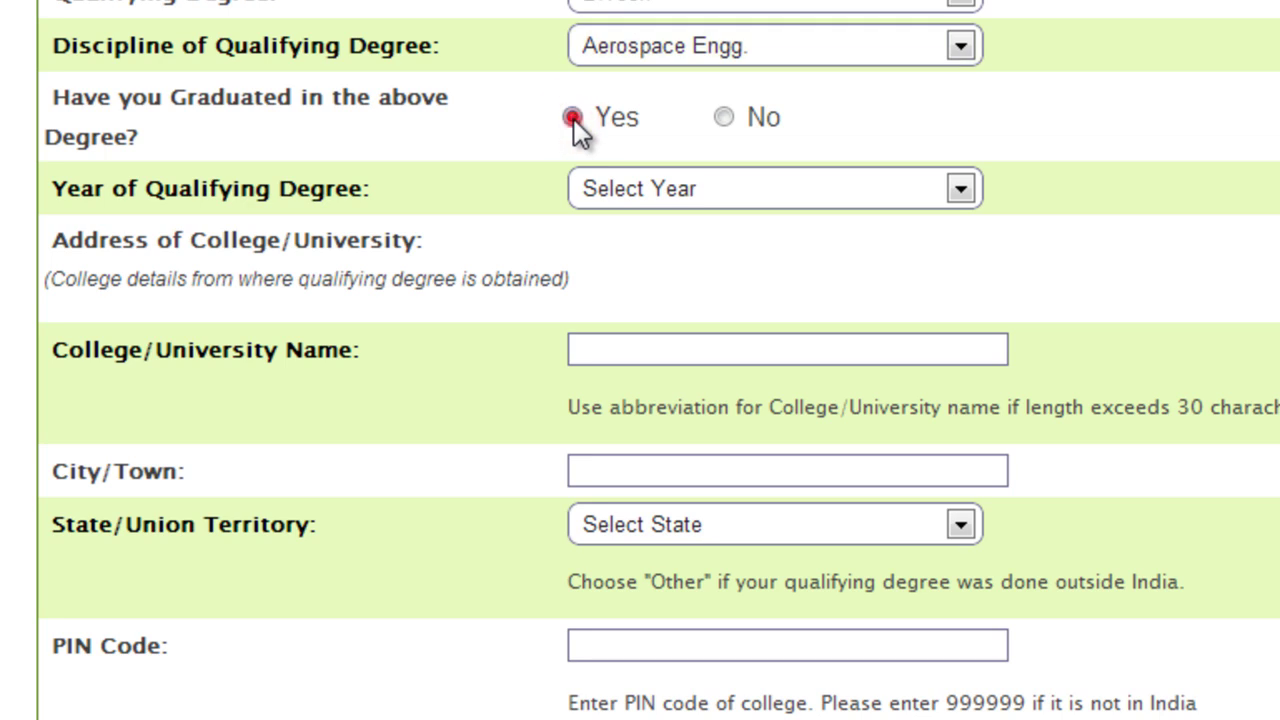
pyautogui.click(723, 119)
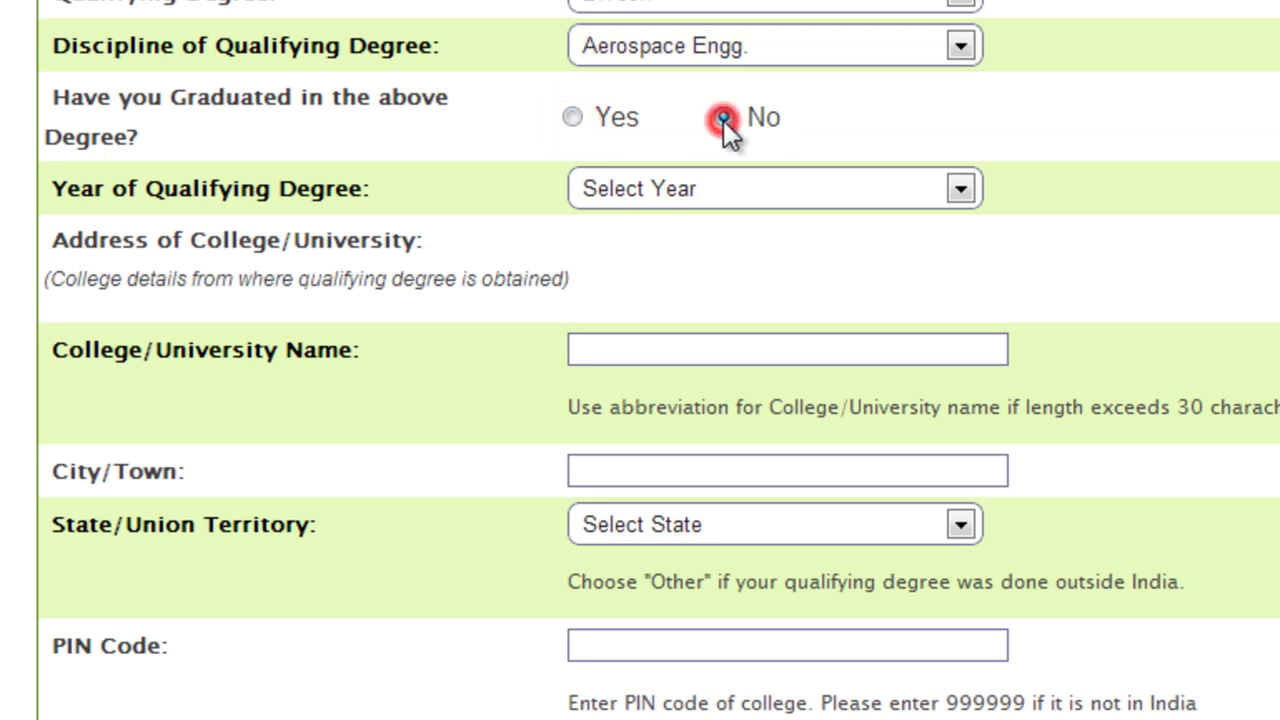
pyautogui.click(704, 185)
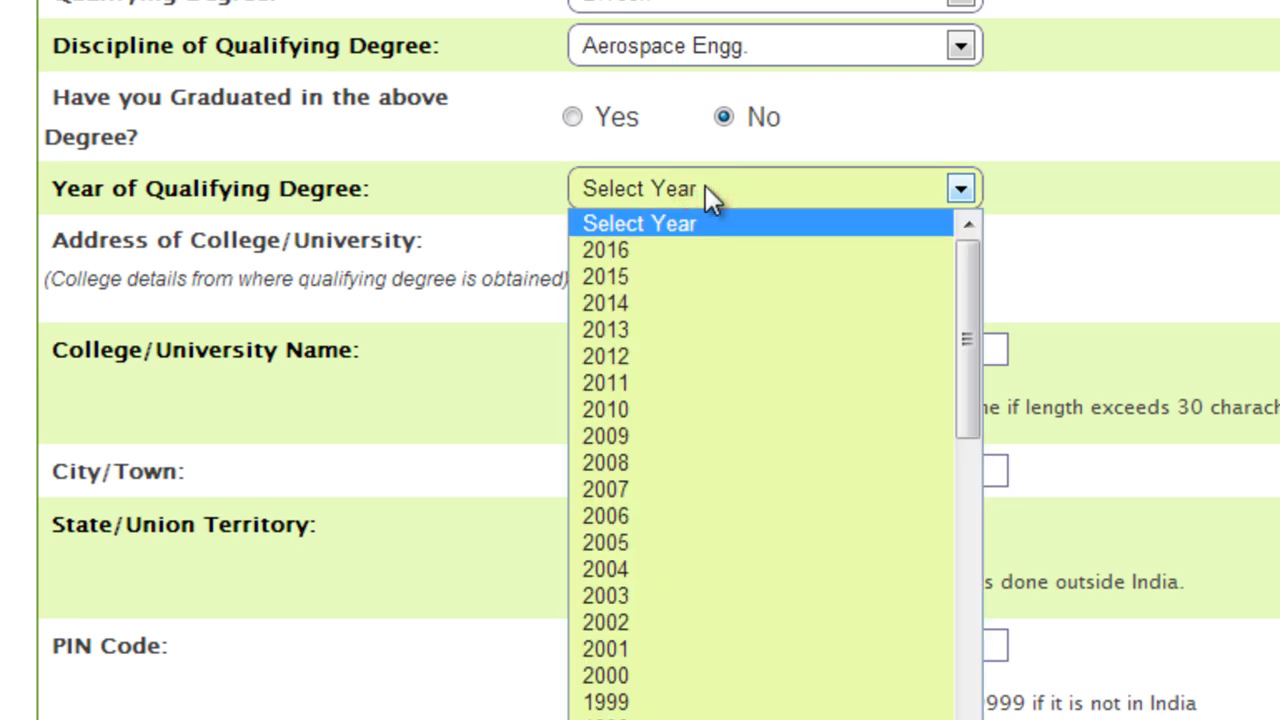
pyautogui.click(705, 309)
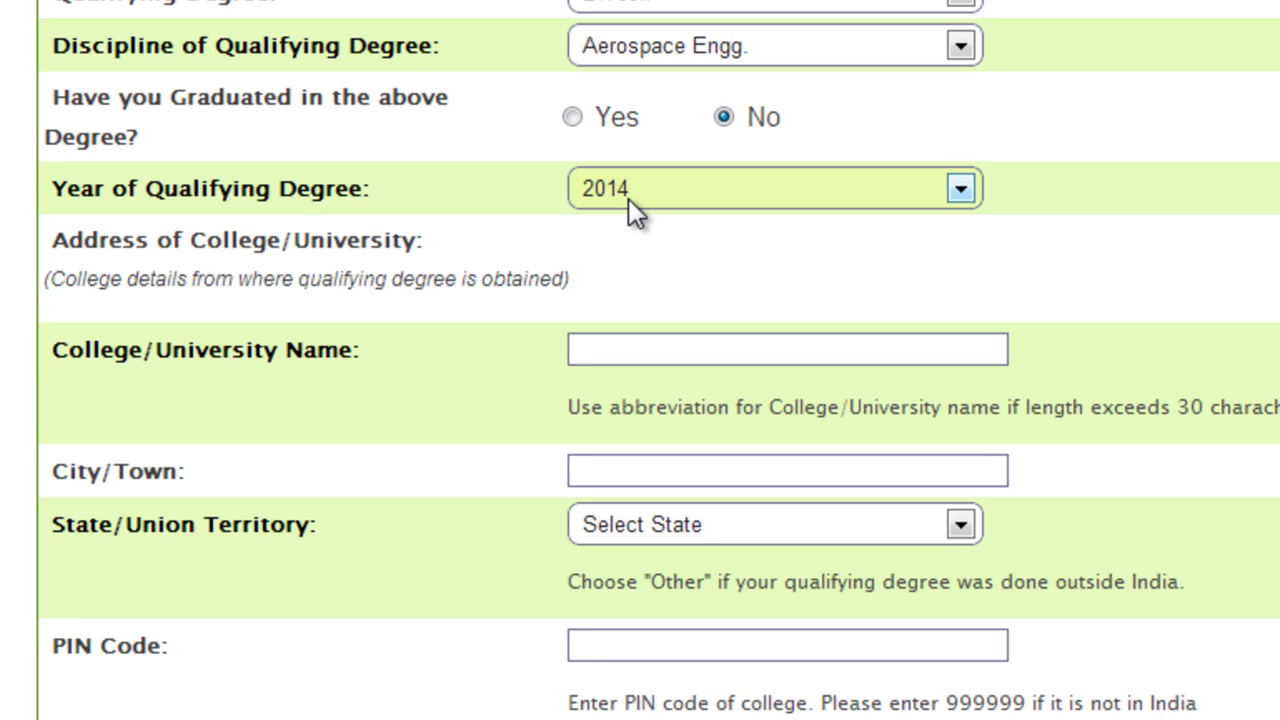
# Enter college 'osmania university', city 'hyderabad', state Andhra Pradesh, and the college PIN code
pyautogui.scroll(-3, 700, 286)
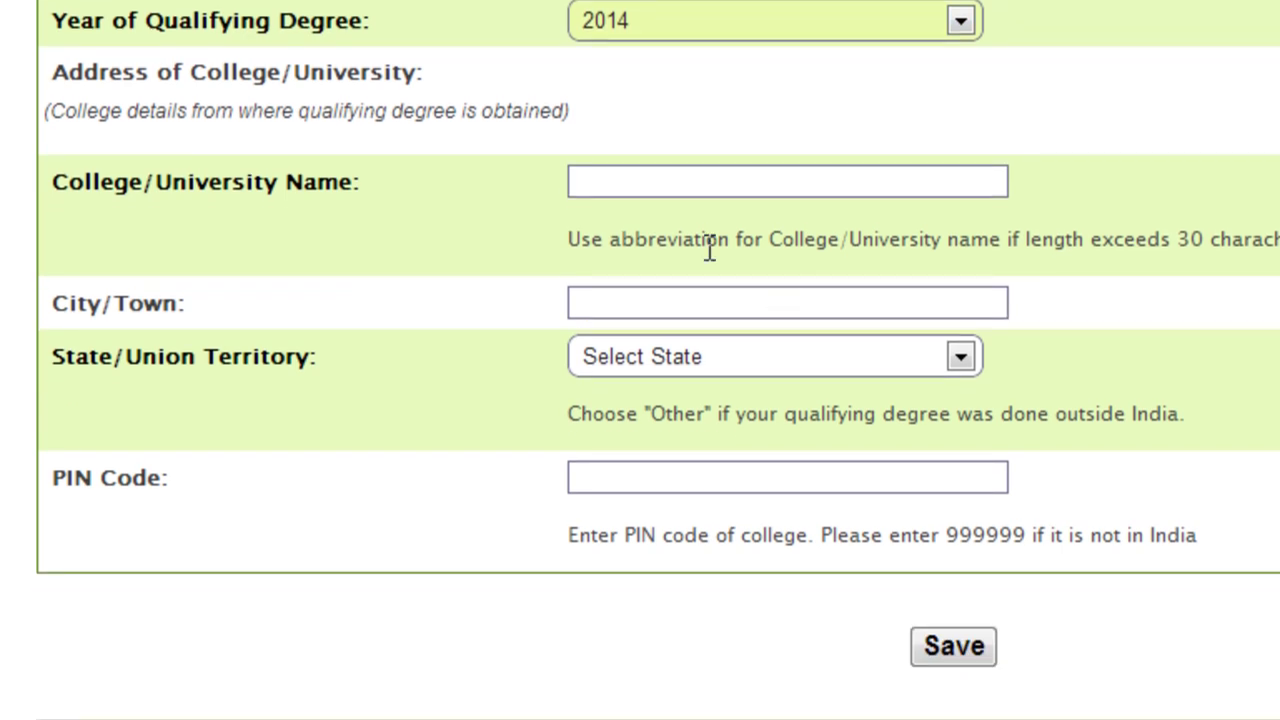
pyautogui.click(687, 183)
pyautogui.write('os')
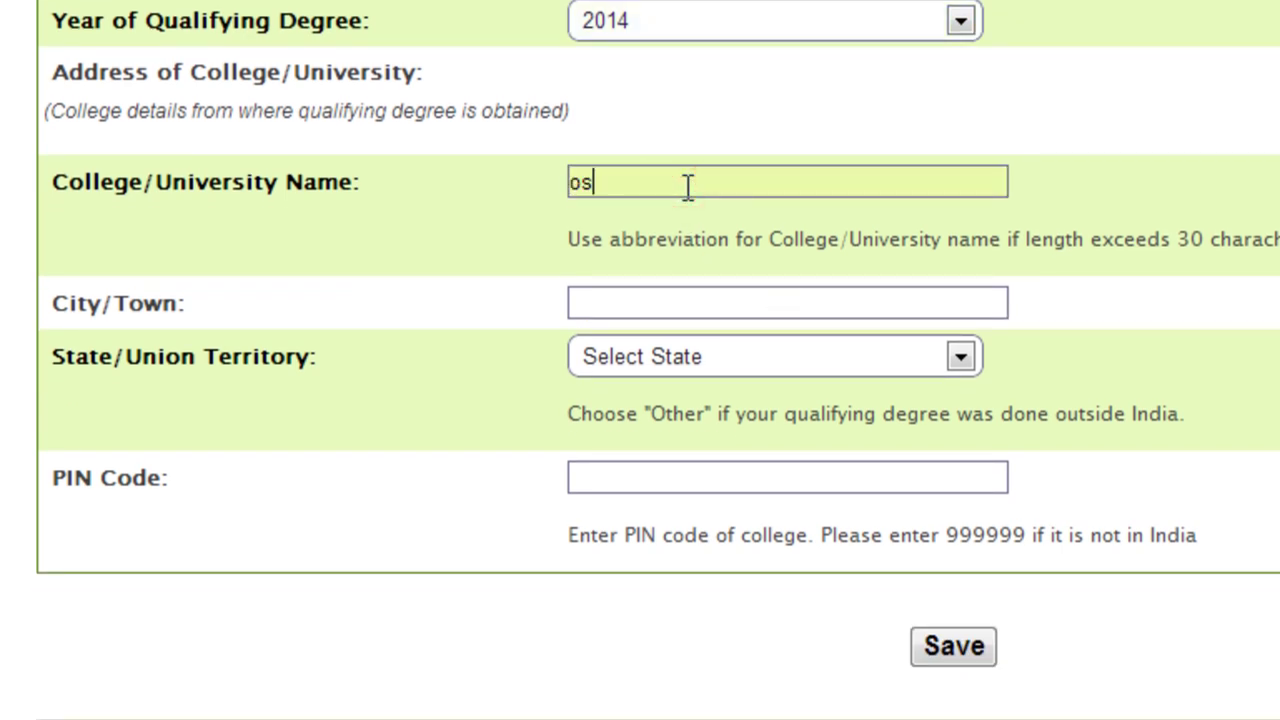
pyautogui.write('mania university')
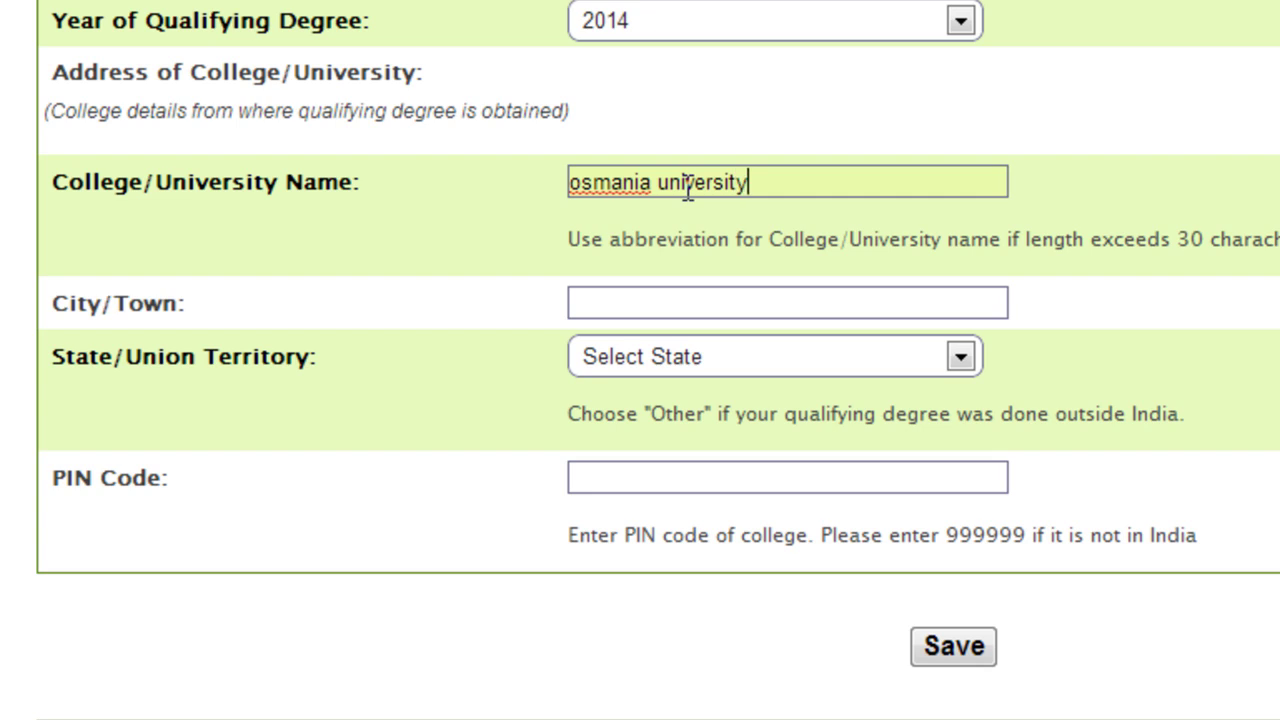
pyautogui.click(644, 310)
pyautogui.write('hyderabad')
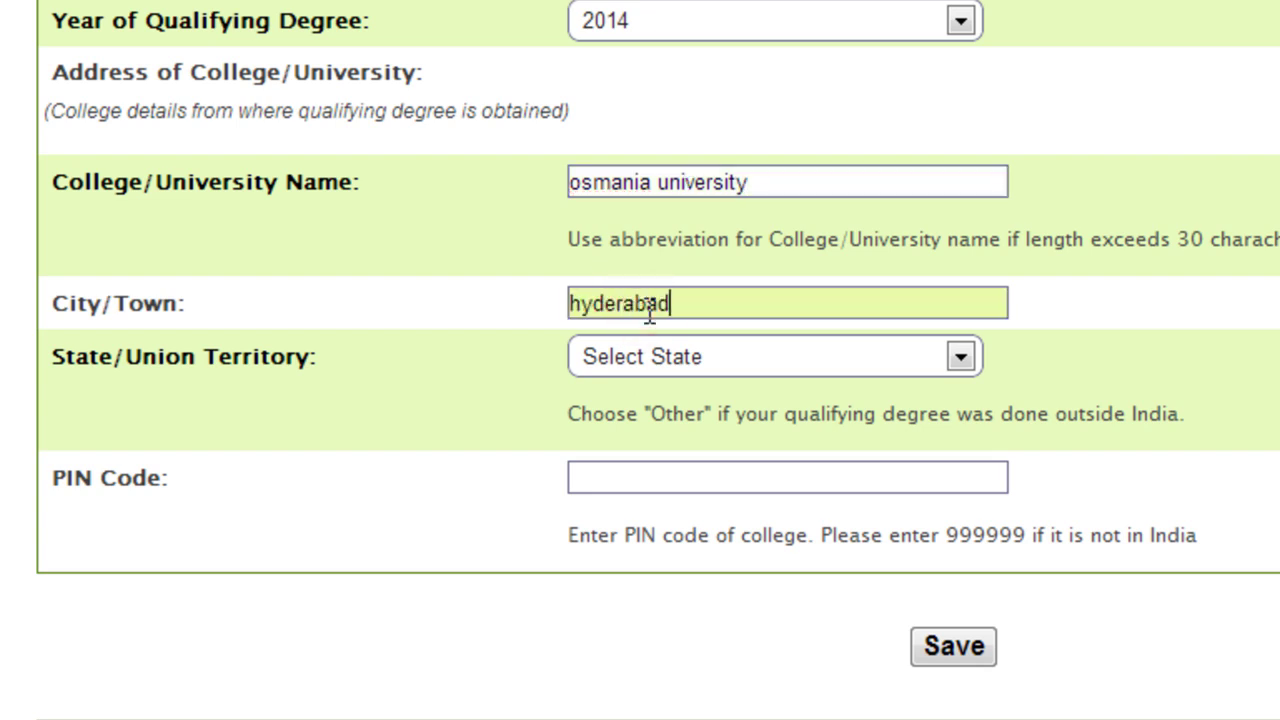
pyautogui.click(689, 360)
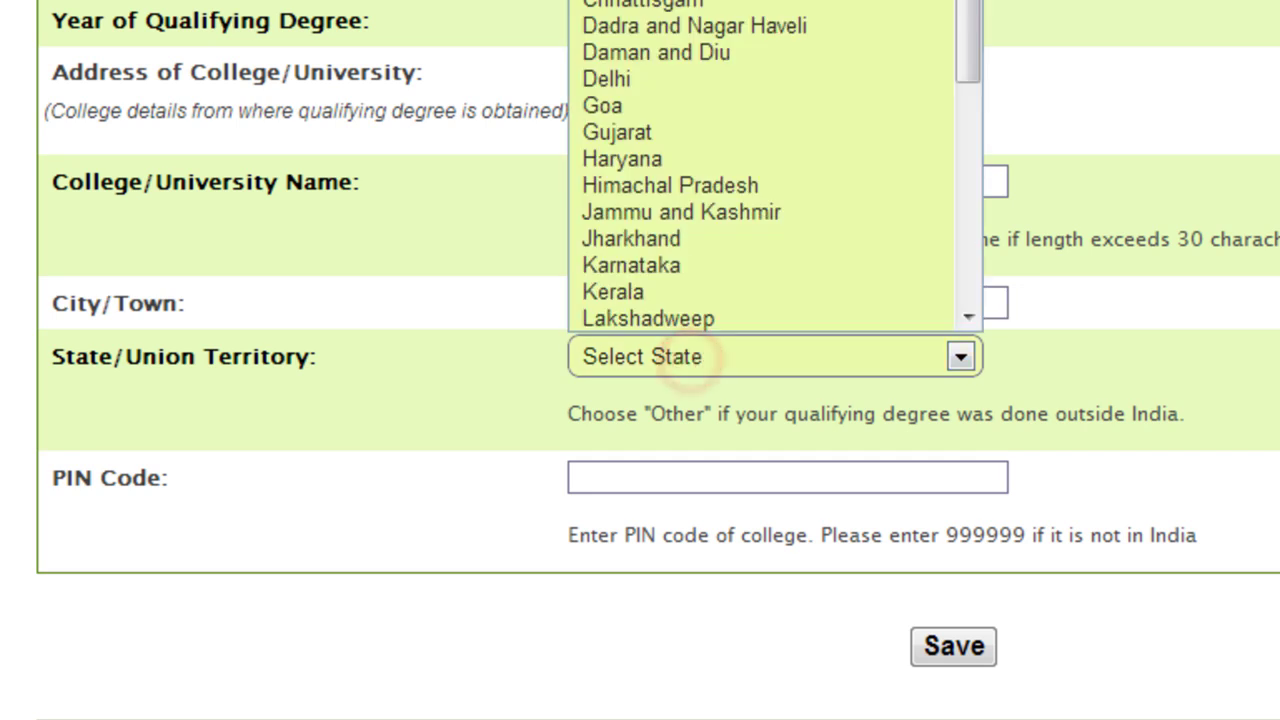
pyautogui.press('Down')
pyautogui.press('Down')
pyautogui.press('Return')
pyautogui.click(711, 465)
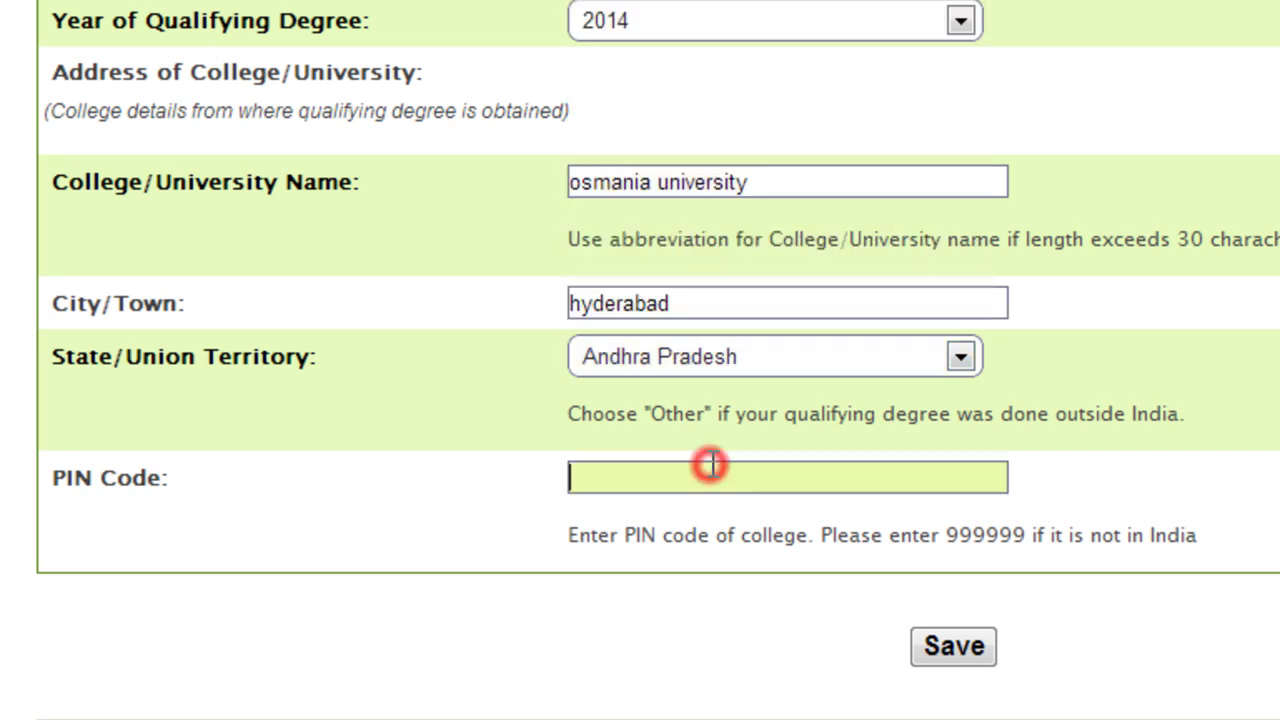
pyautogui.write('500032')
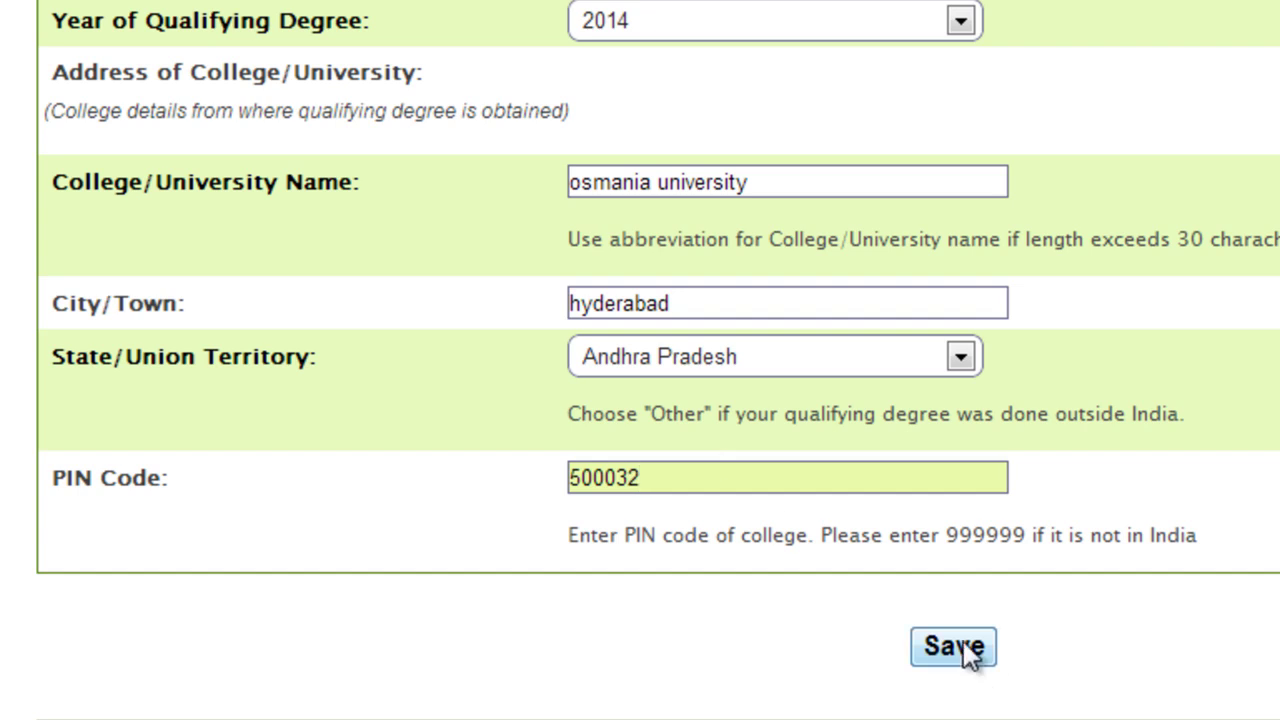
# Review the whole application form, then save it to get the saved-successfully confirmation
pyautogui.scroll(15, 640, 360)
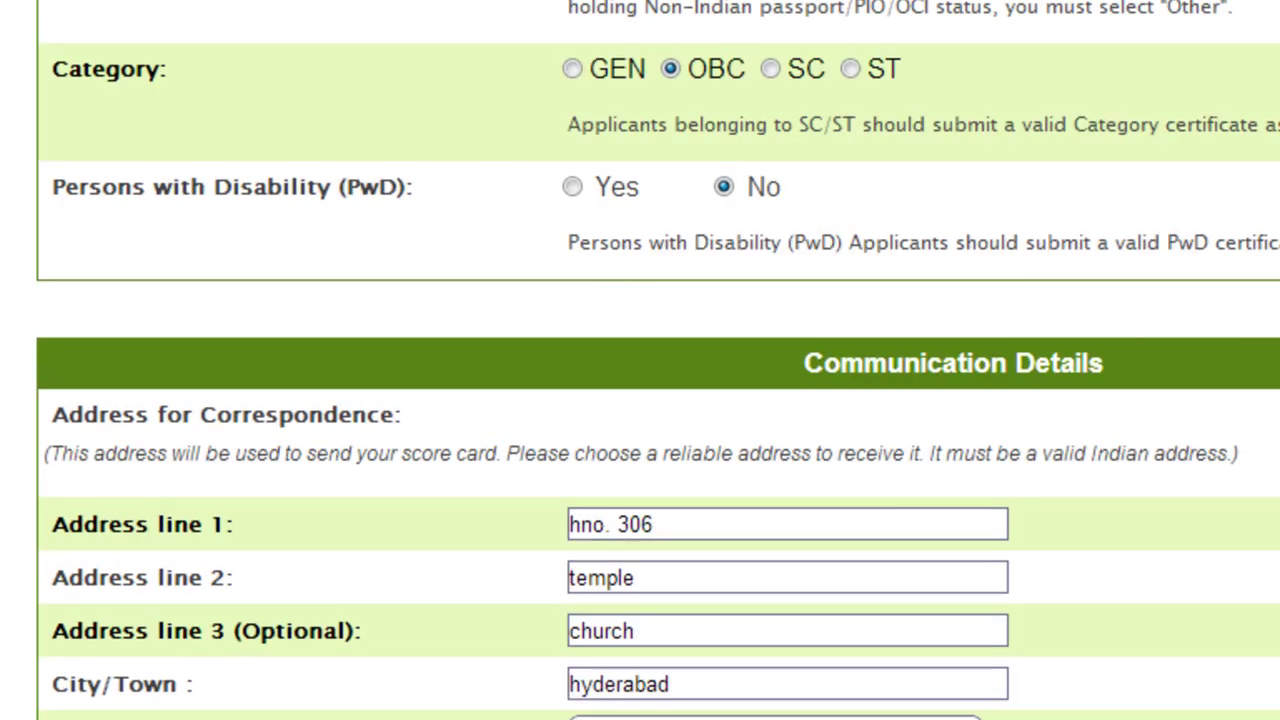
pyautogui.scroll(10, 640, 360)
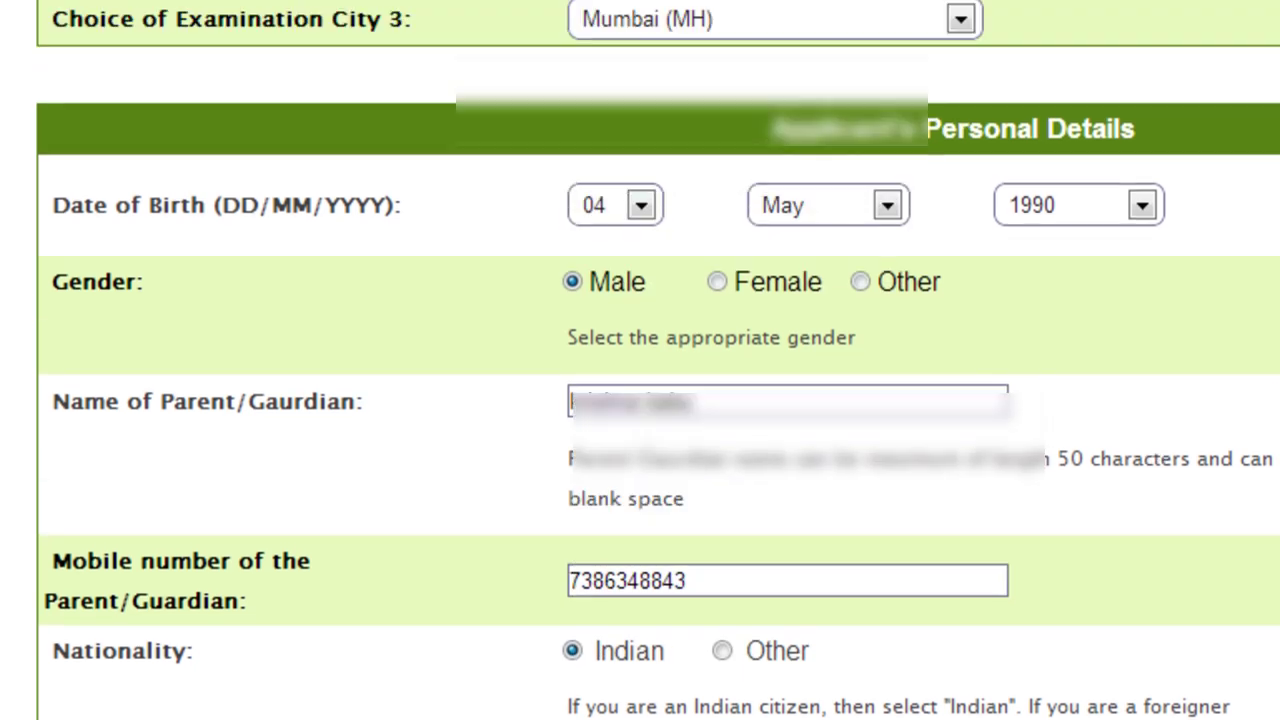
pyautogui.scroll(3, 640, 360)
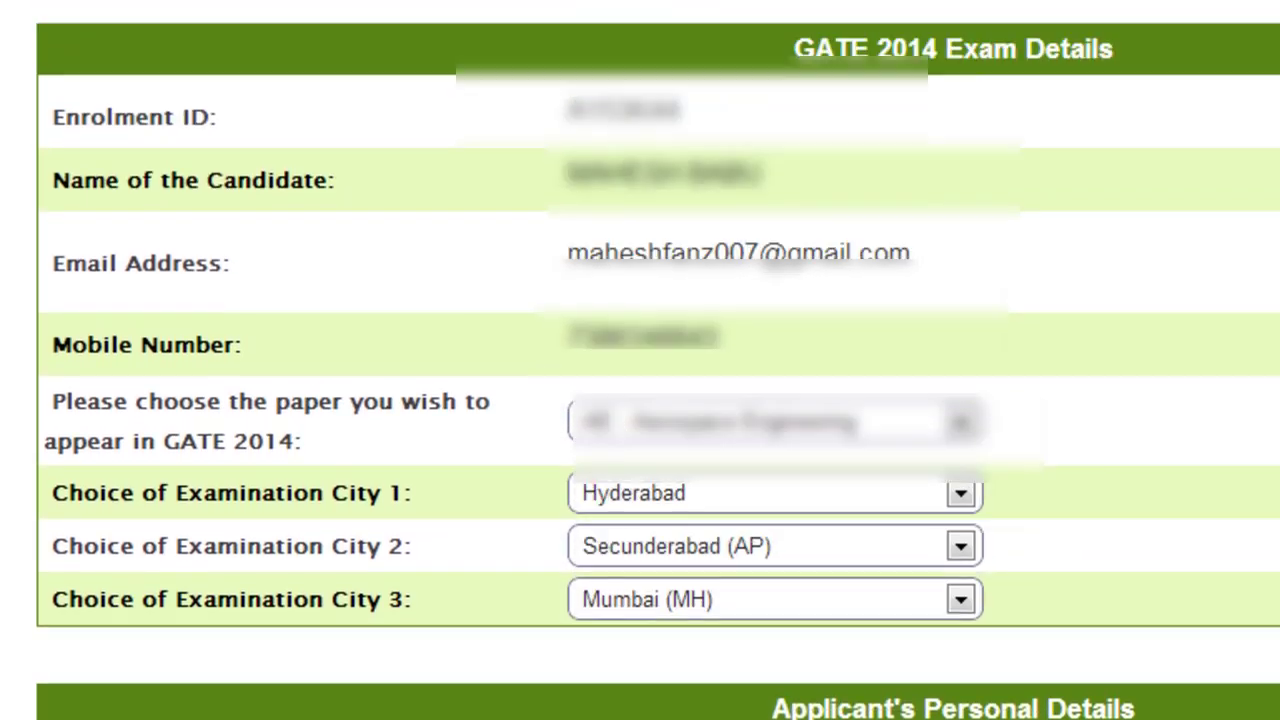
pyautogui.scroll(-15, 640, 360)
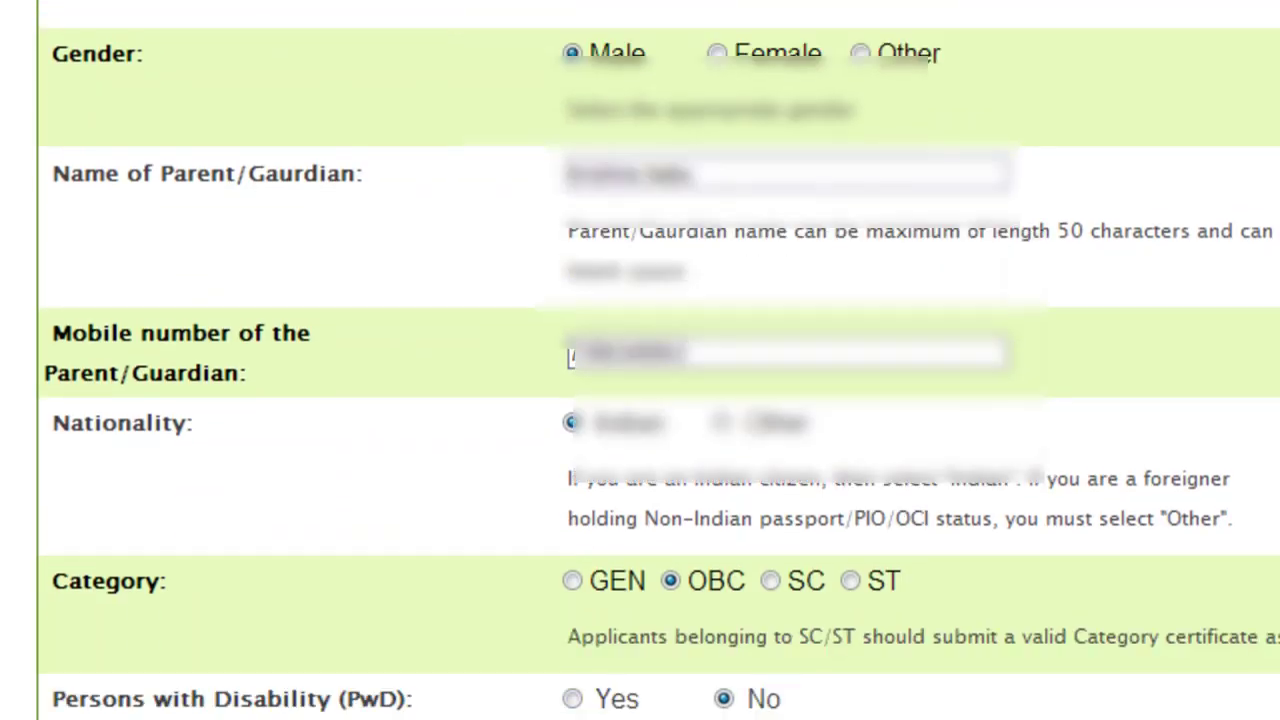
pyautogui.scroll(-10, 640, 360)
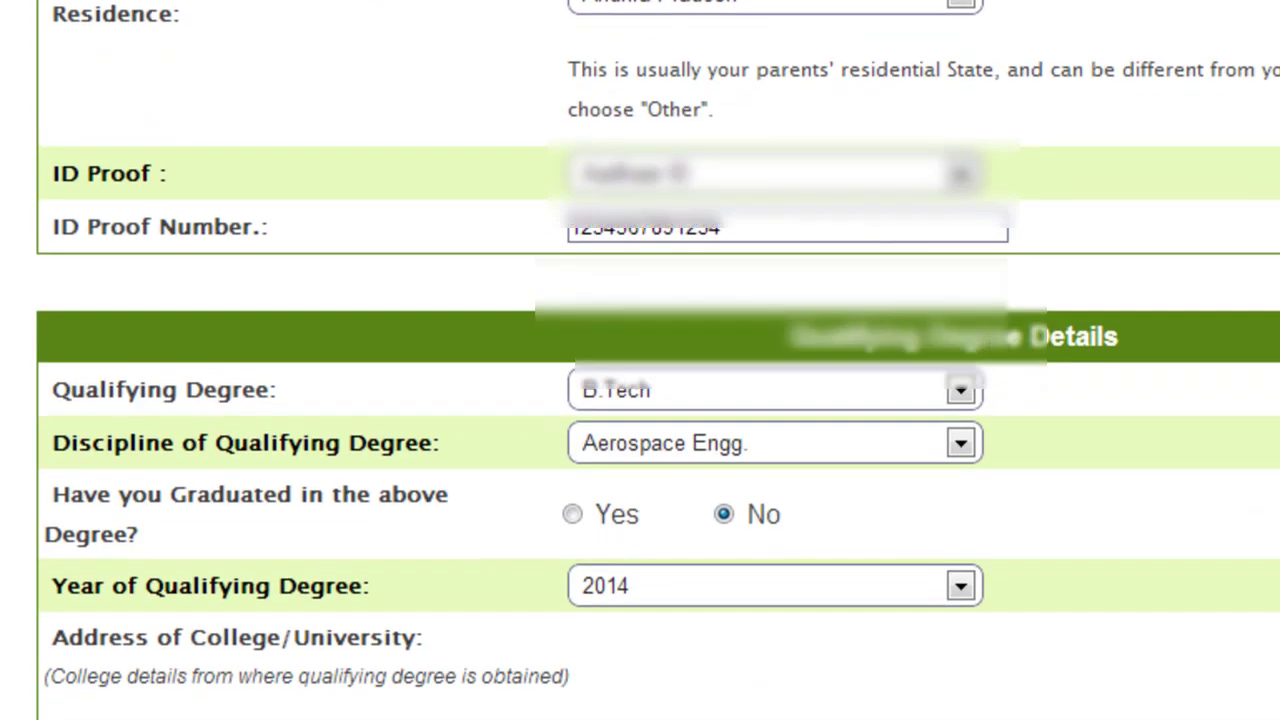
pyautogui.scroll(-2, 640, 400)
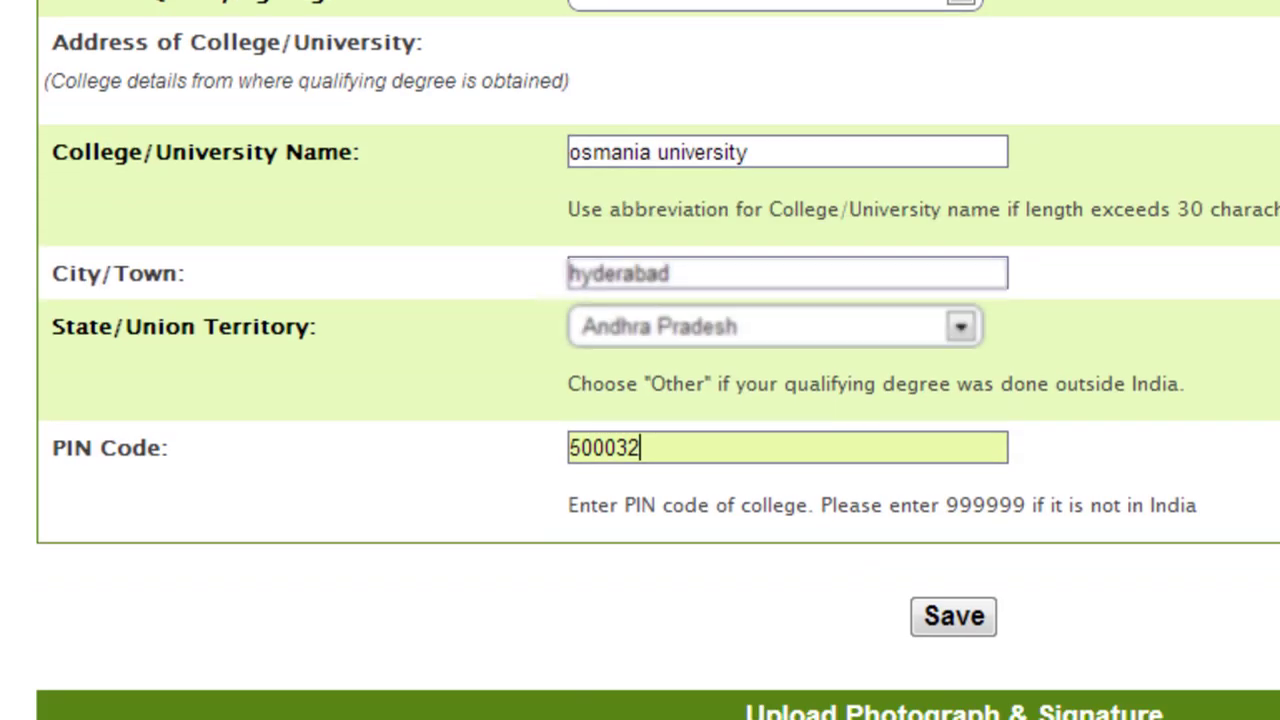
pyautogui.click(962, 617)
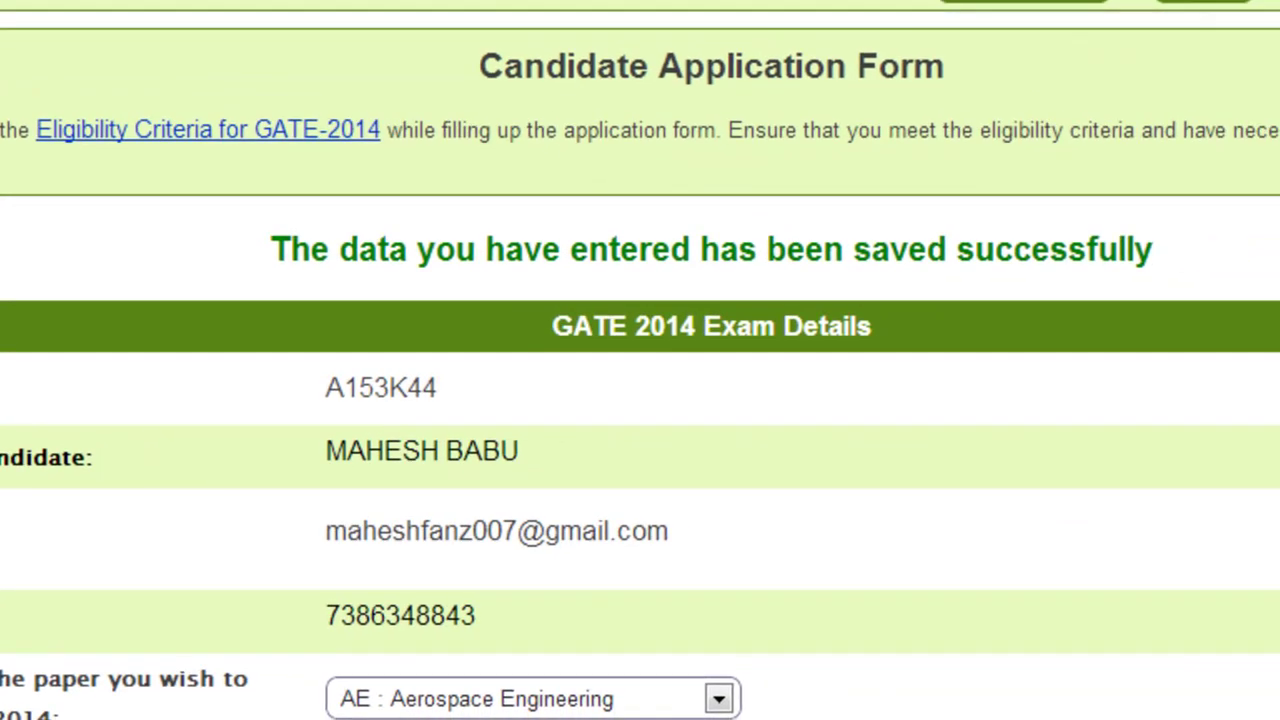
# Open the 'Instruction for Photograph Quality' link under the Upload Photograph section
pyautogui.scroll(-15, 640, 400)
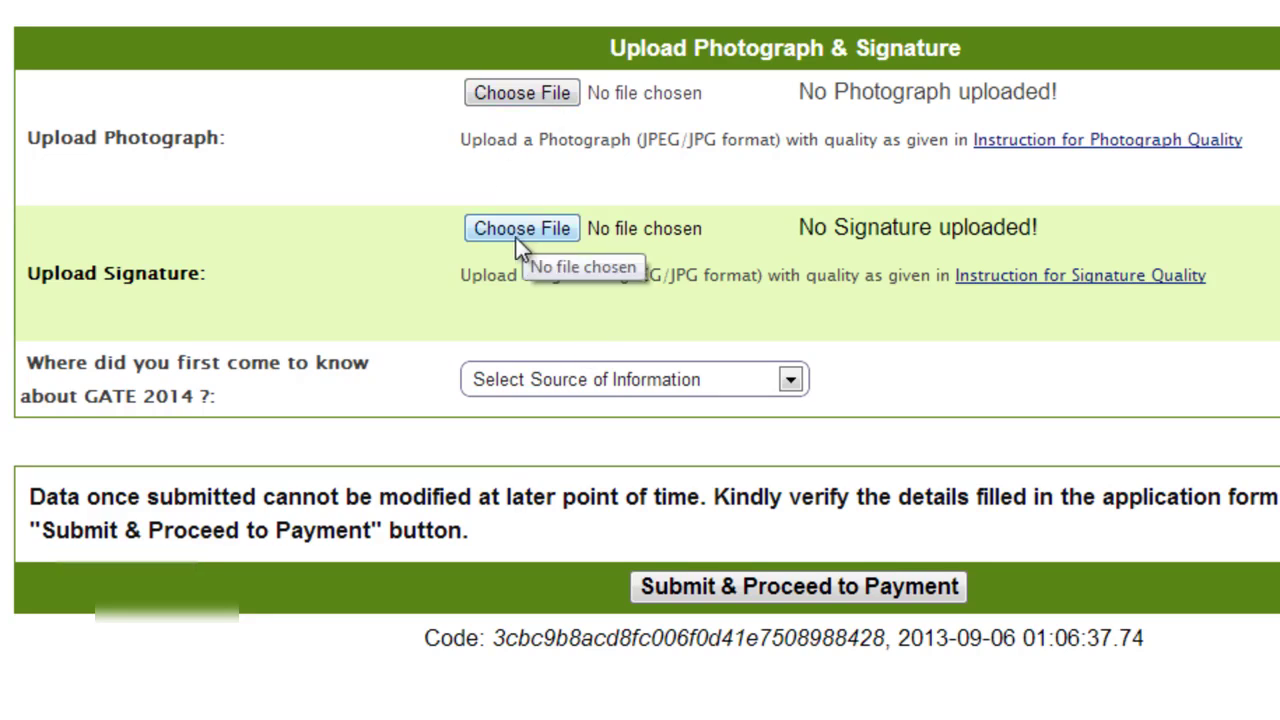
pyautogui.click(1065, 150)
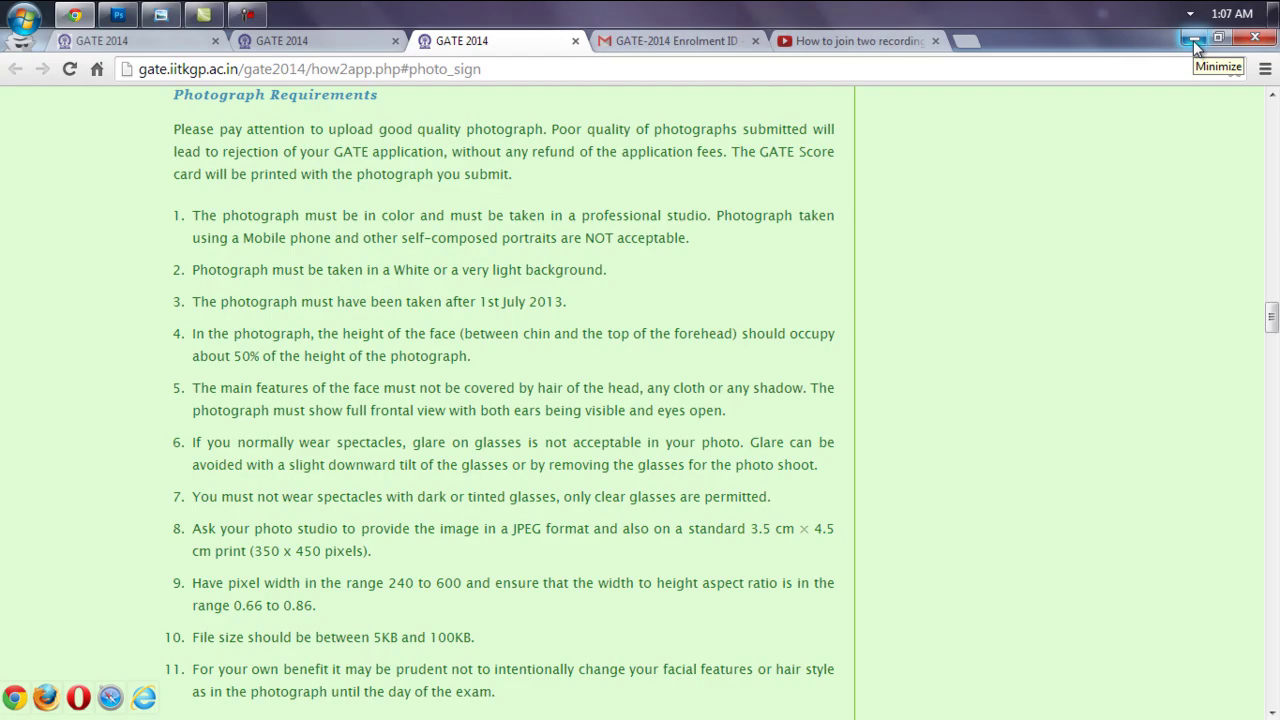
# Minimize Chrome and Photo Viewer, then open Photo.jpg from the GATE 2014 folder in Photoshop
pyautogui.click(1195, 44)
pyautogui.click(1182, 45)
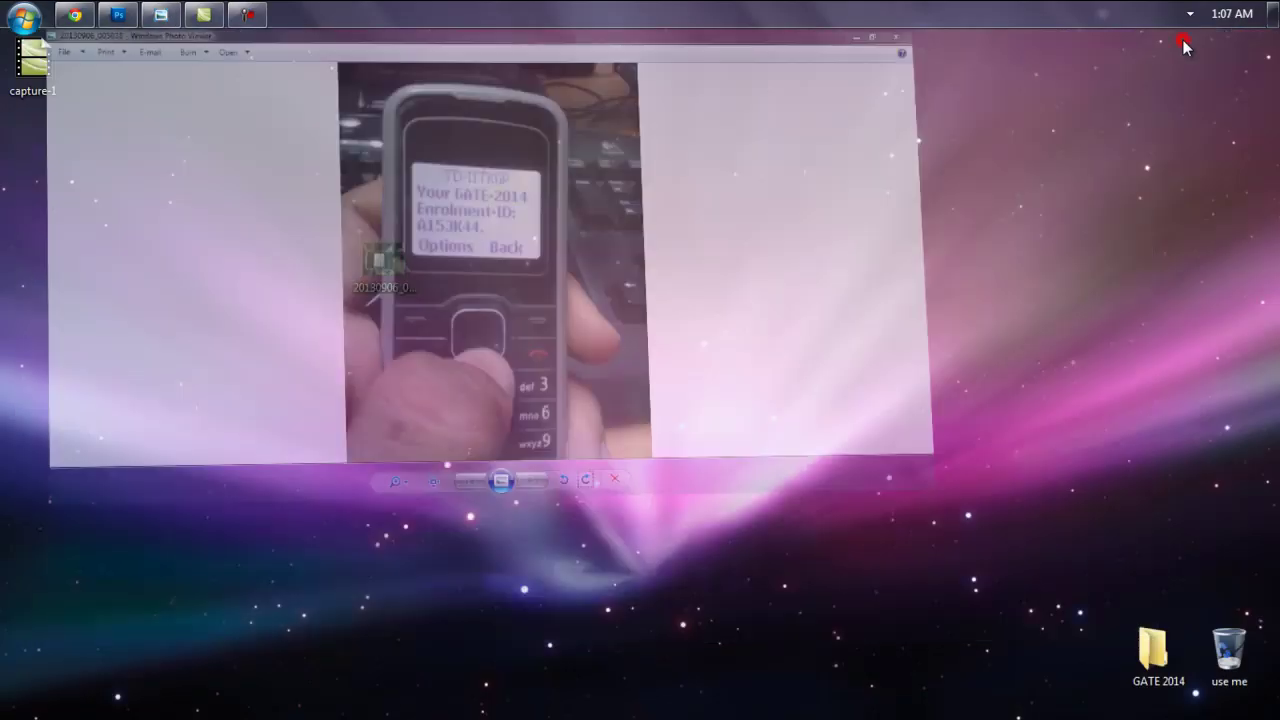
pyautogui.doubleClick(1156, 660)
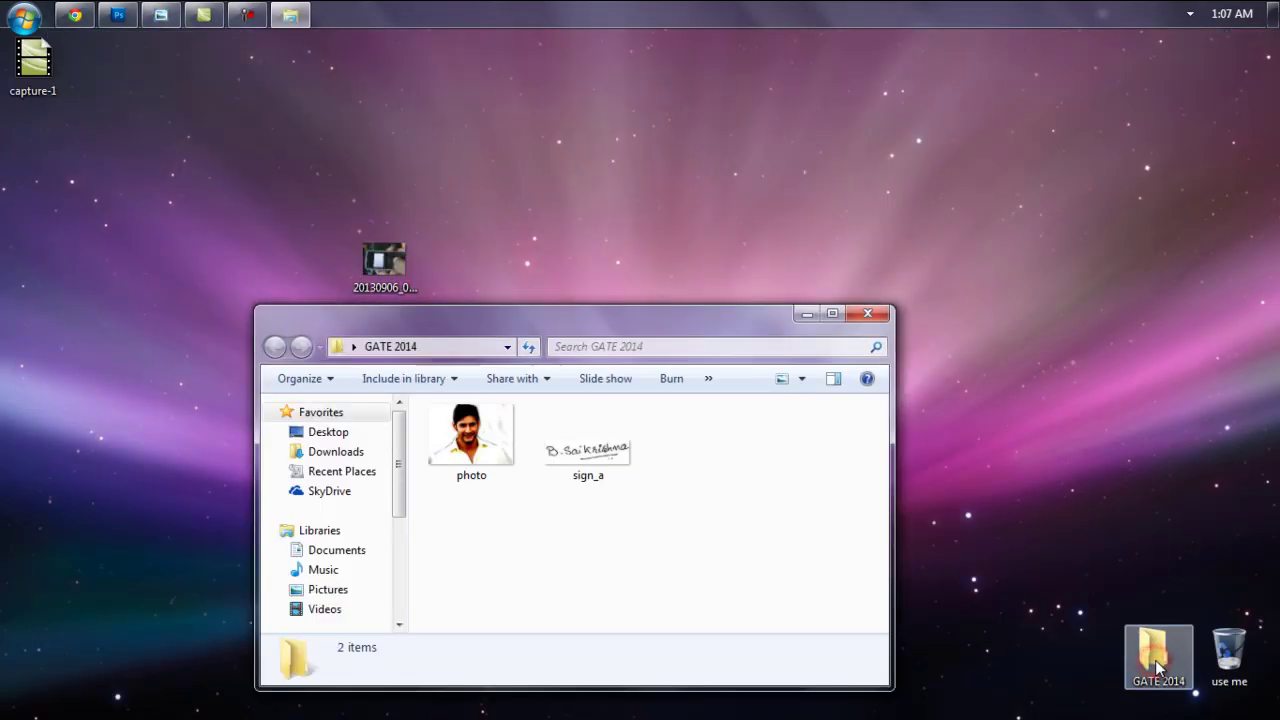
pyautogui.click(493, 452)
pyautogui.moveTo(493, 452); pyautogui.dragTo(532, 475)
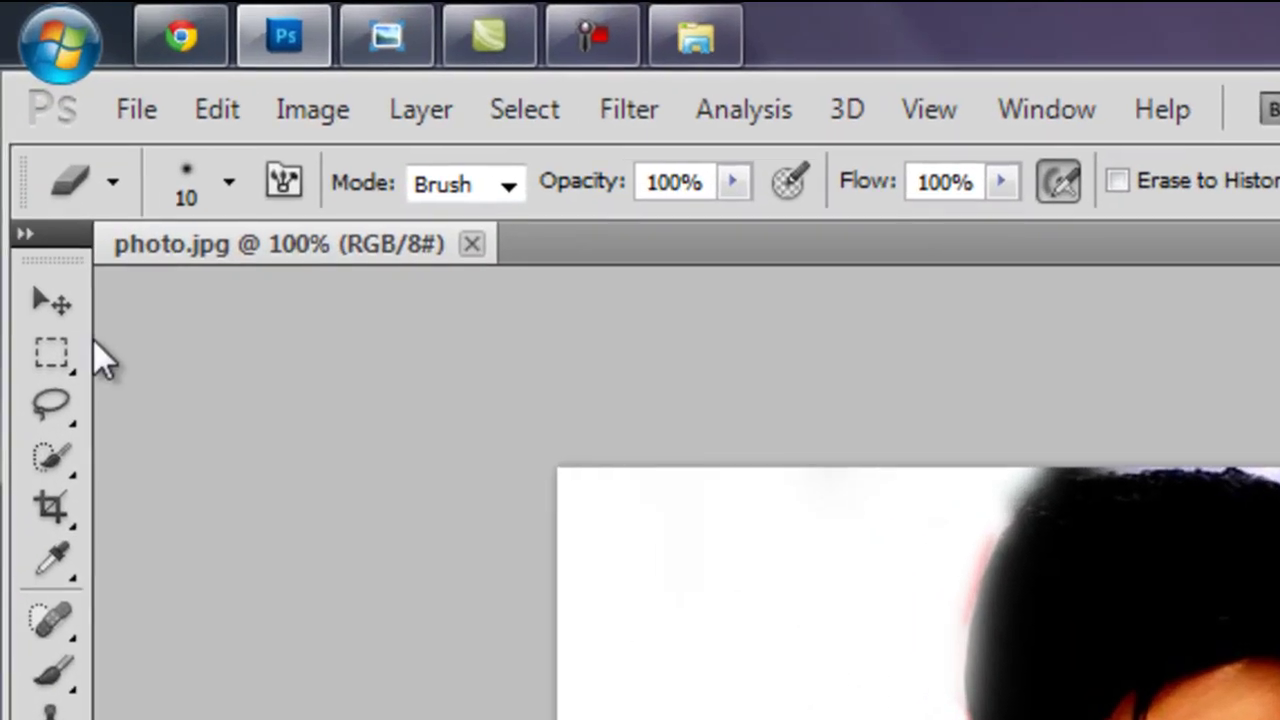
# Set the Crop tool to 350 px width and 450 px height, rechecking the requirements page
pyautogui.click(57, 510)
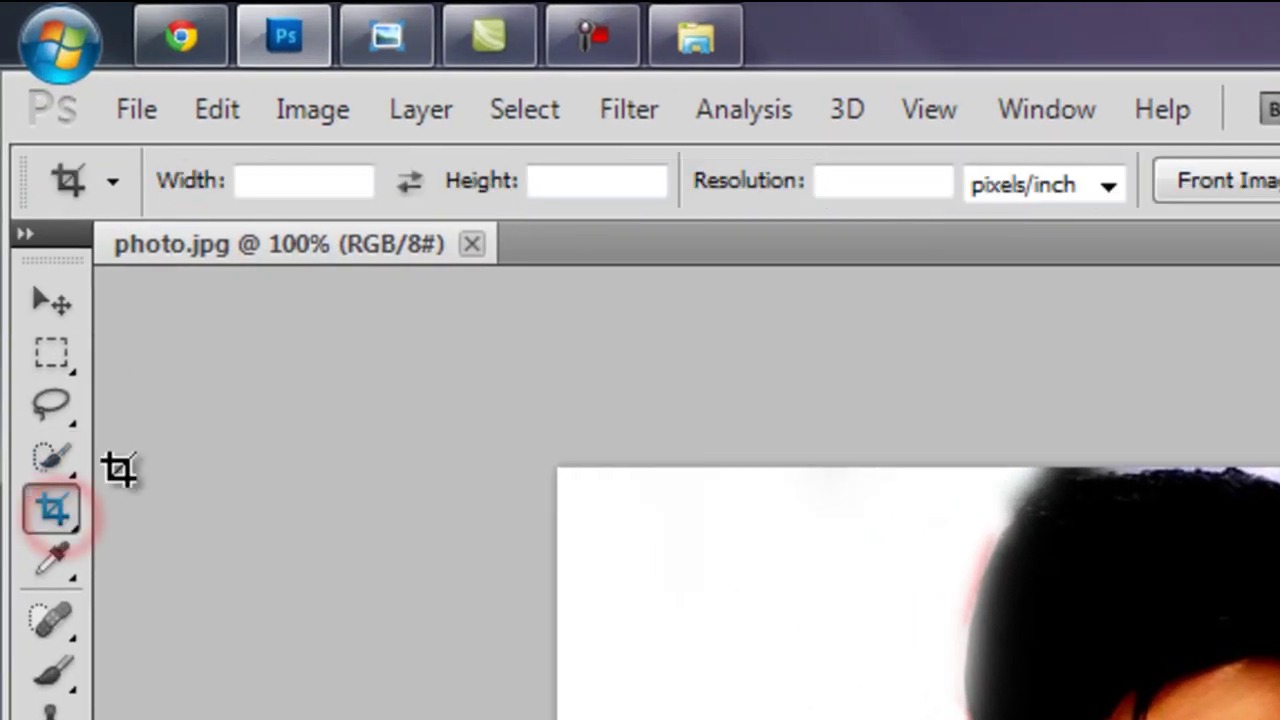
pyautogui.click(294, 192)
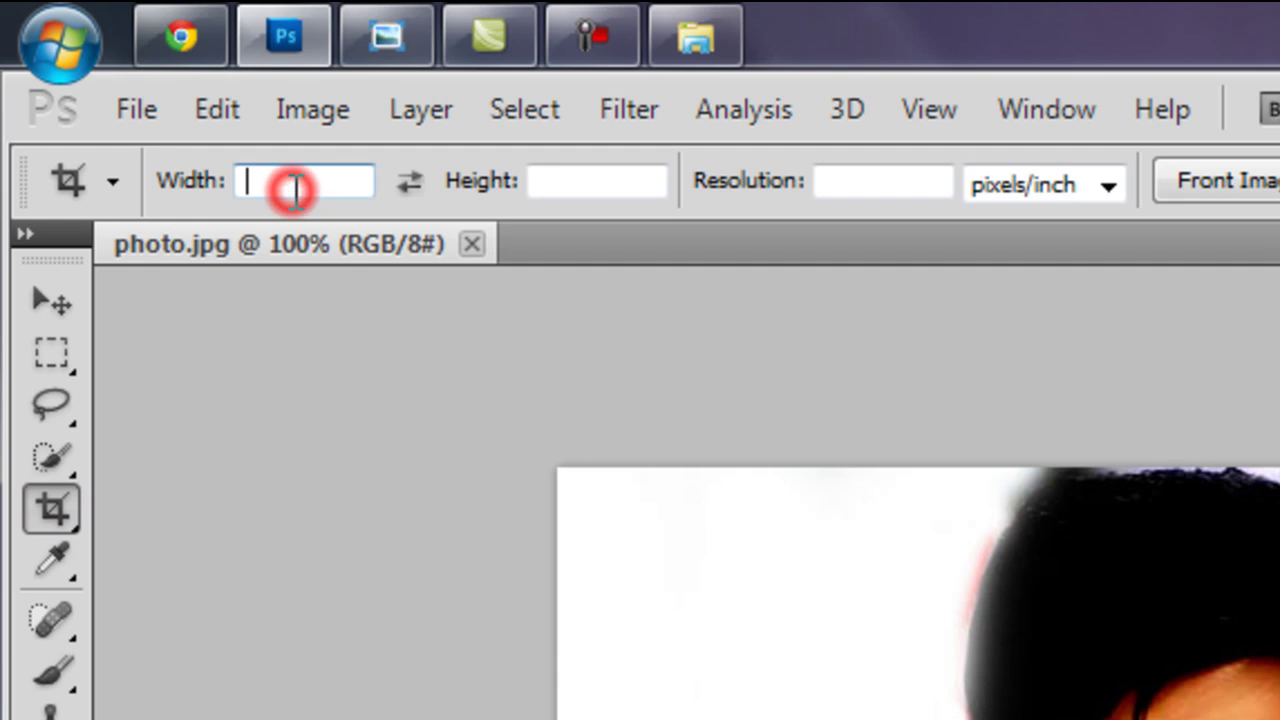
pyautogui.click(198, 40)
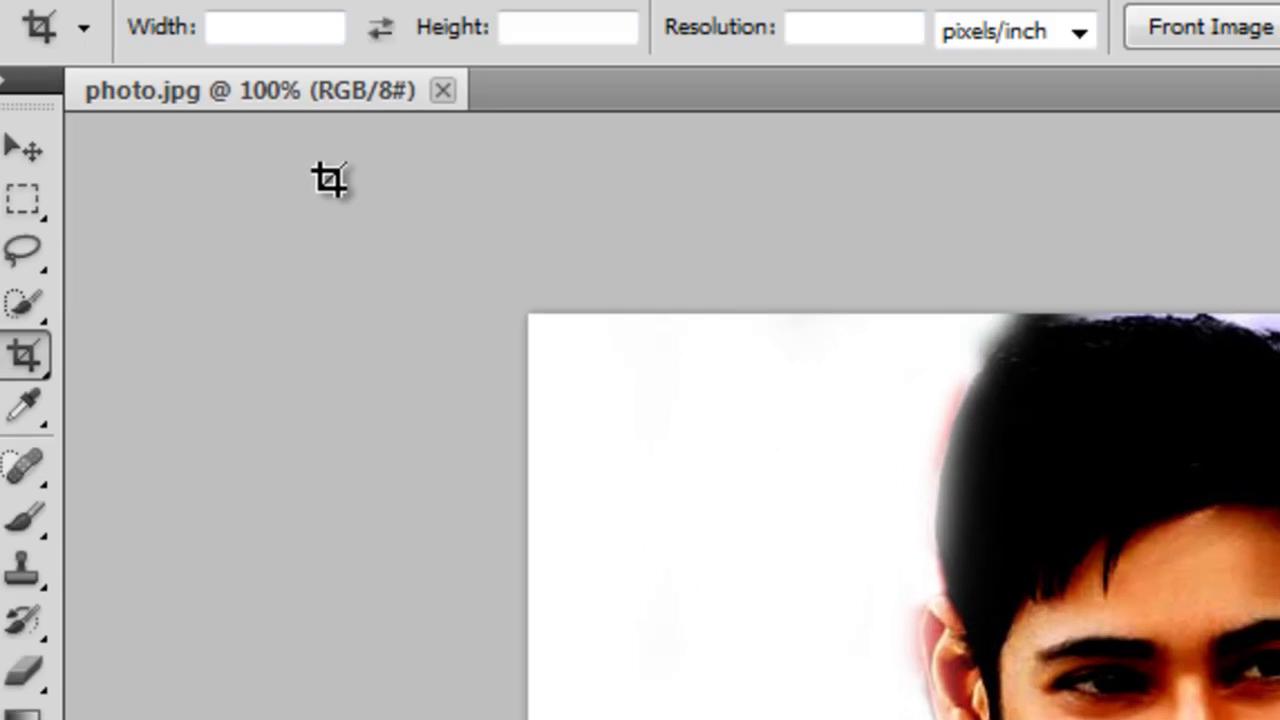
pyautogui.click(250, 97)
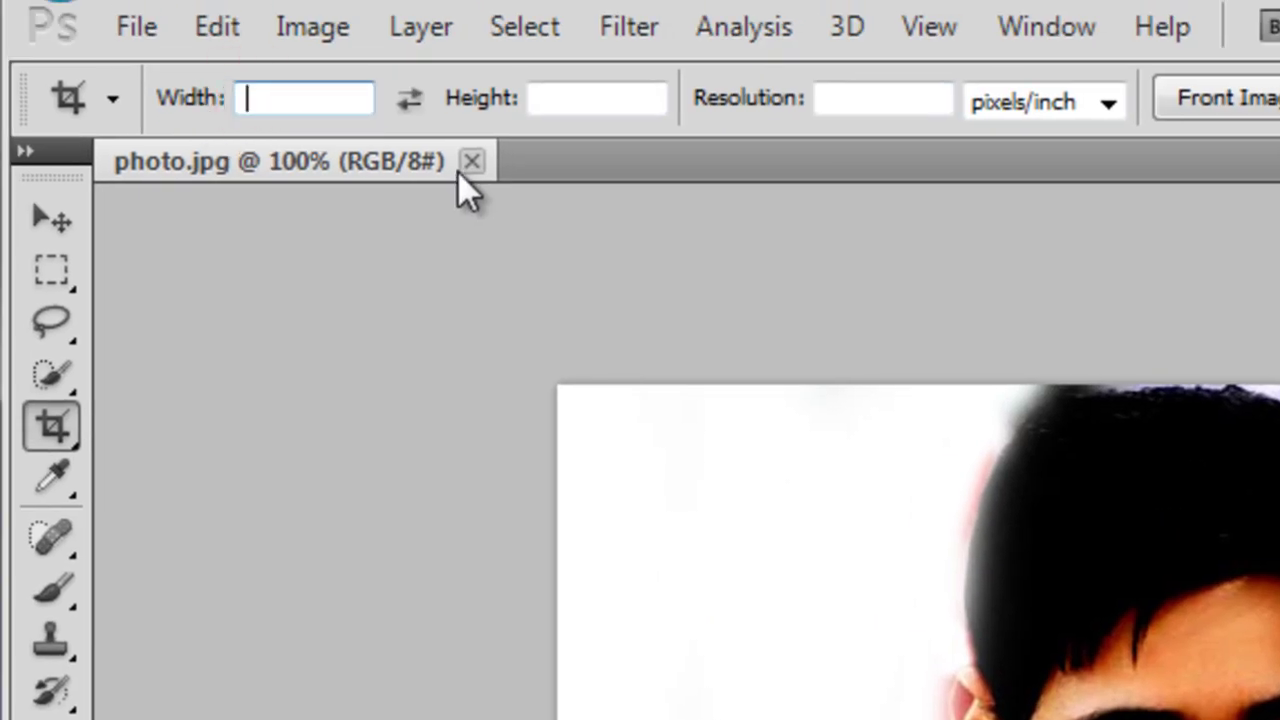
pyautogui.write('350 px')
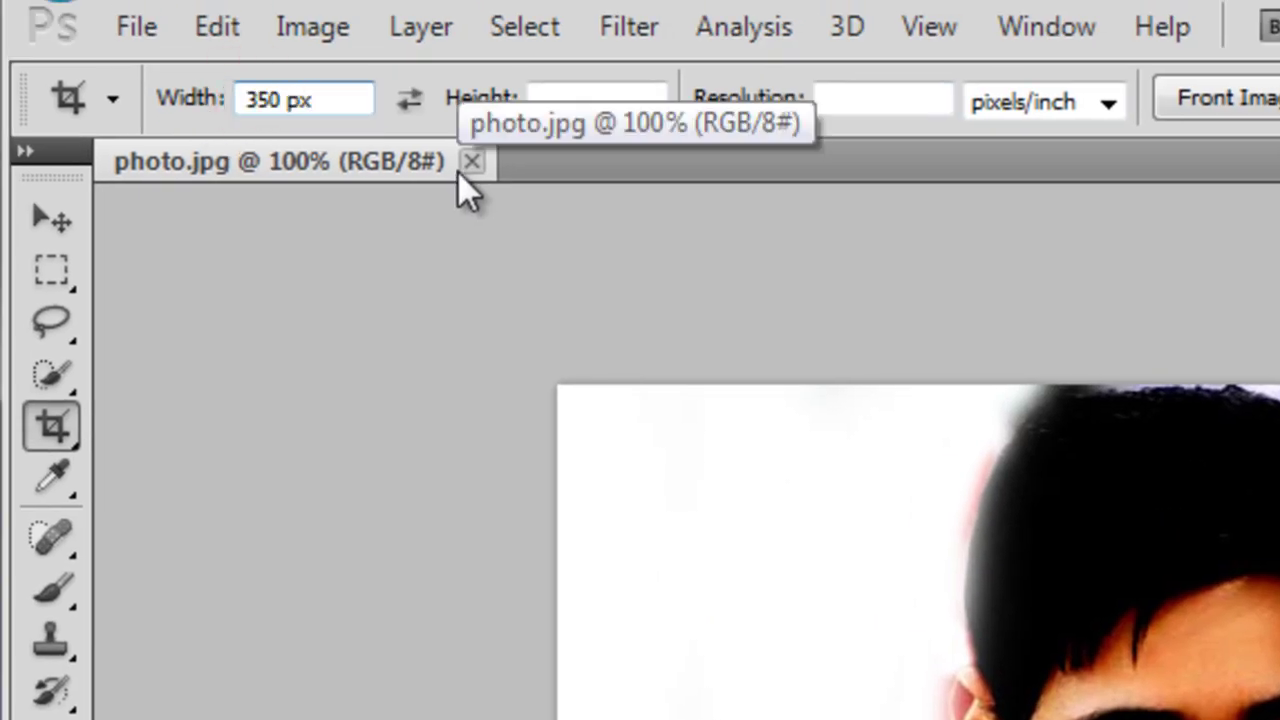
pyautogui.press('Tab')
pyautogui.write('450 px')
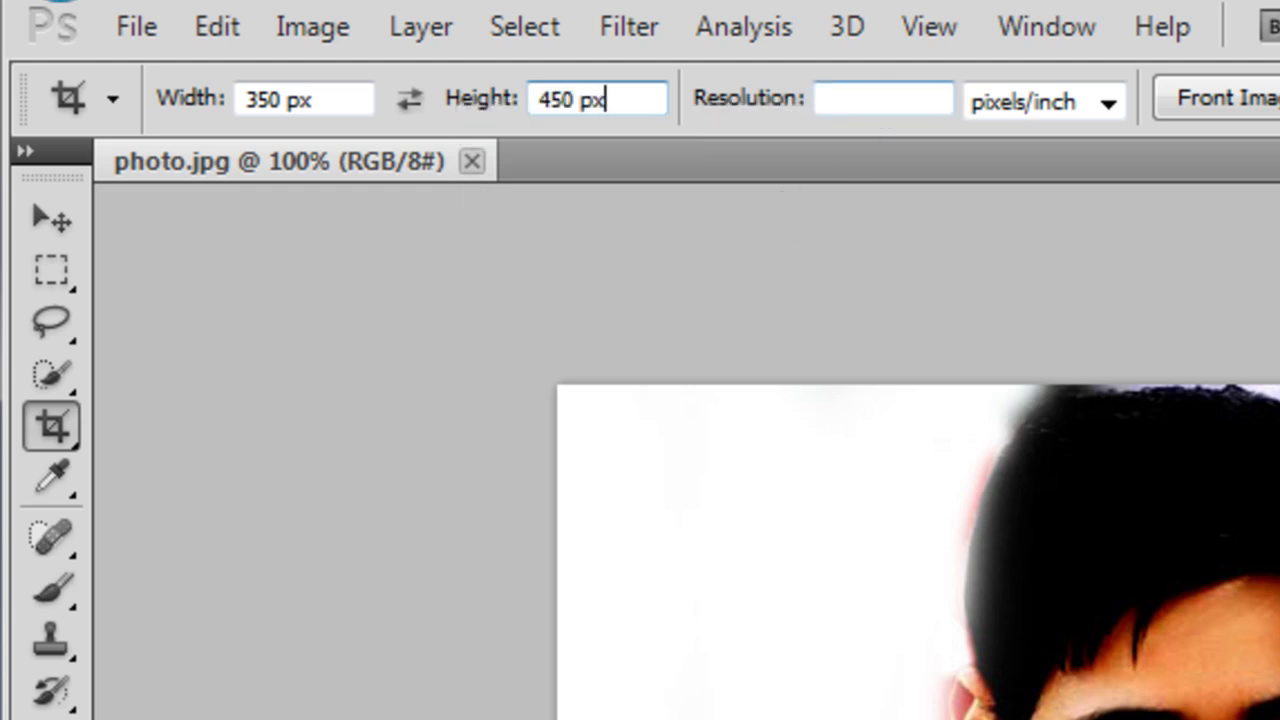
pyautogui.hotkey('alt', 'Tab')
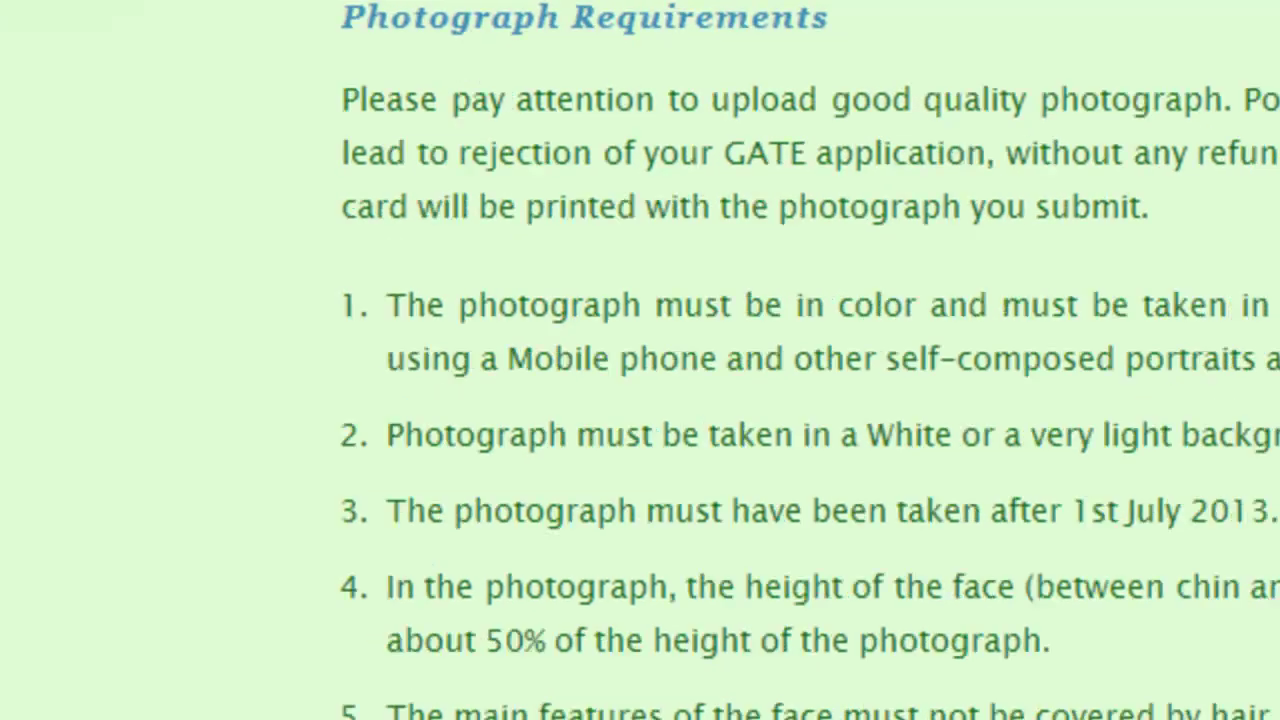
pyautogui.scroll(-3, 640, 400)
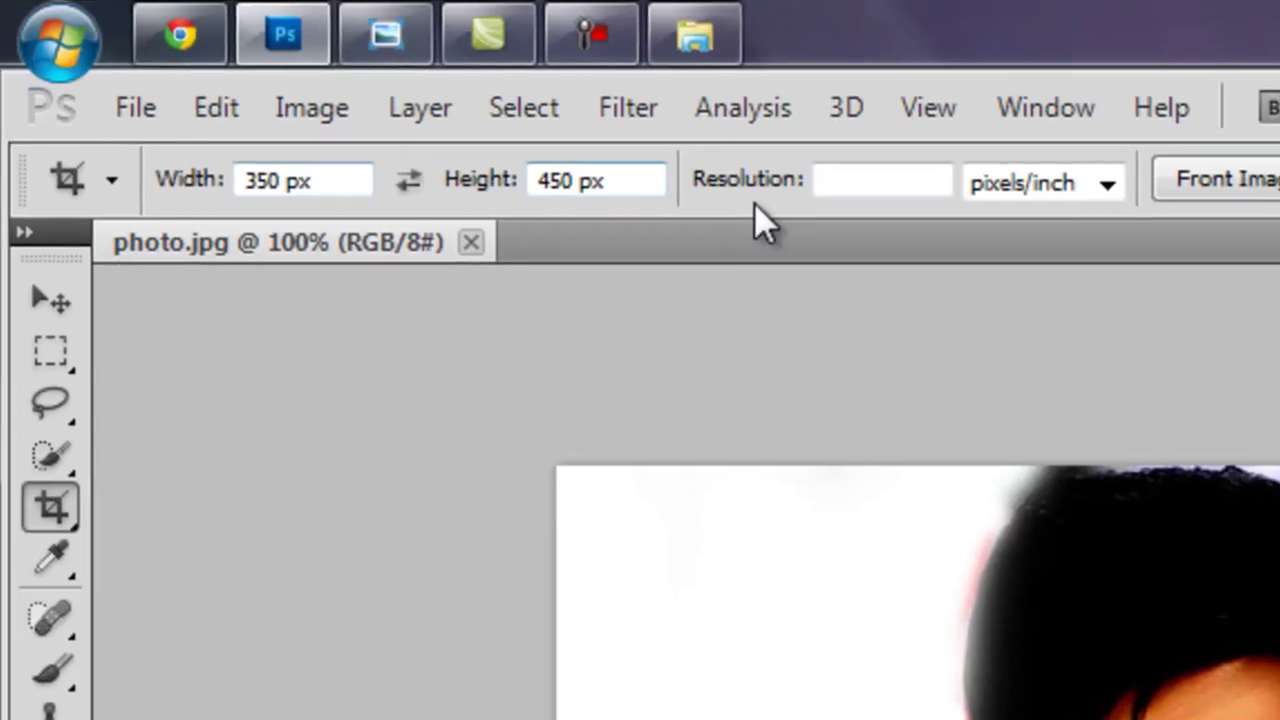
# Enter crop resolution 240 and crop the photo to a head-and-shoulders frame
pyautogui.click(838, 186)
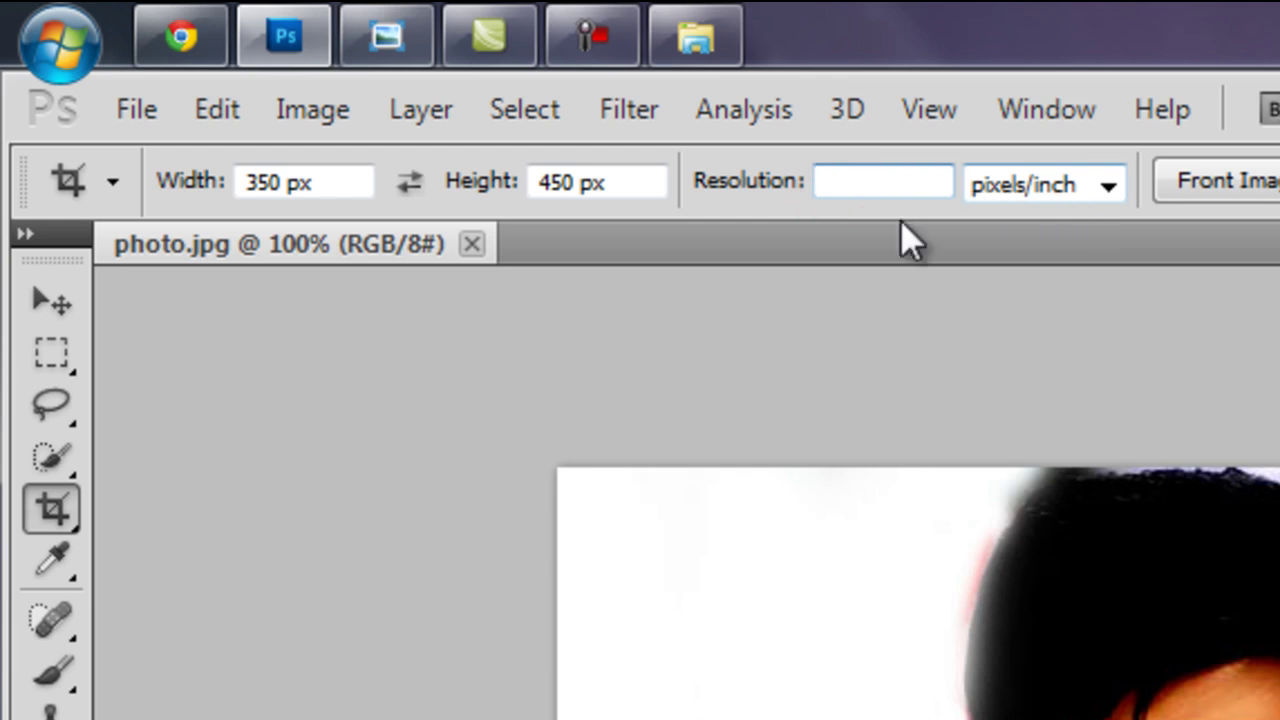
pyautogui.write('240')
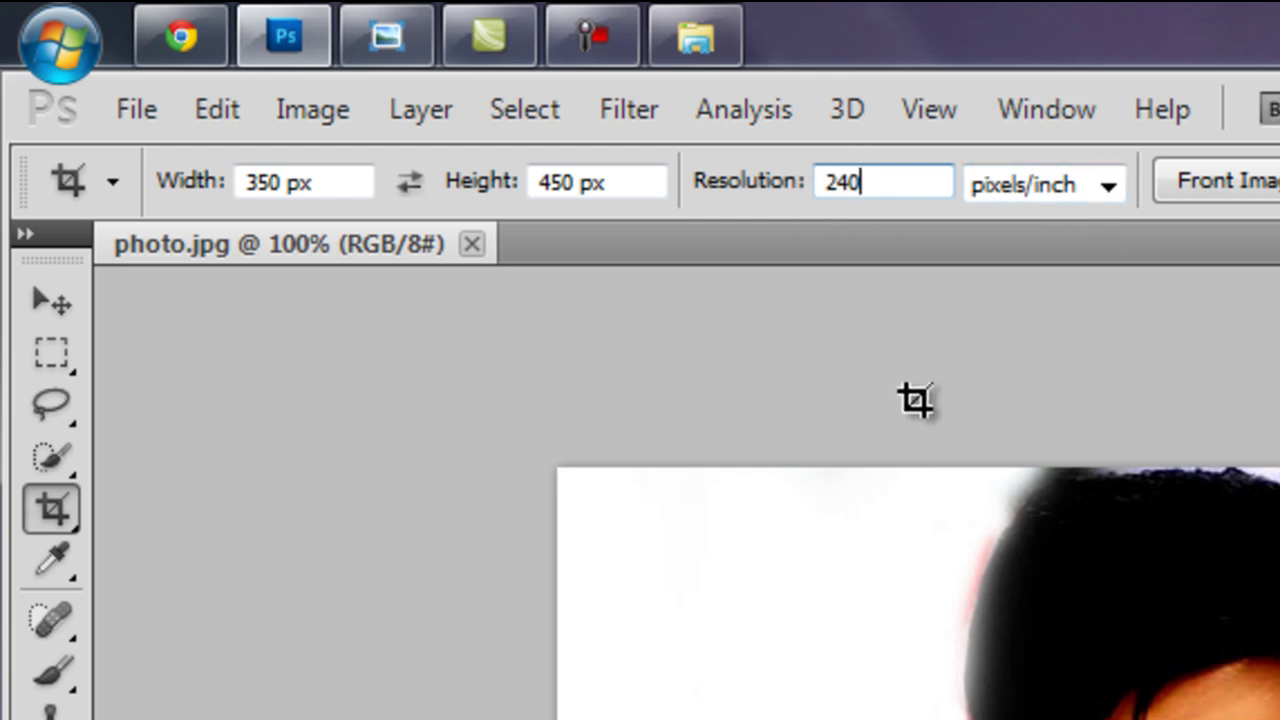
pyautogui.click(968, 467)
pyautogui.moveTo(972, 486); pyautogui.dragTo(1279, 719)
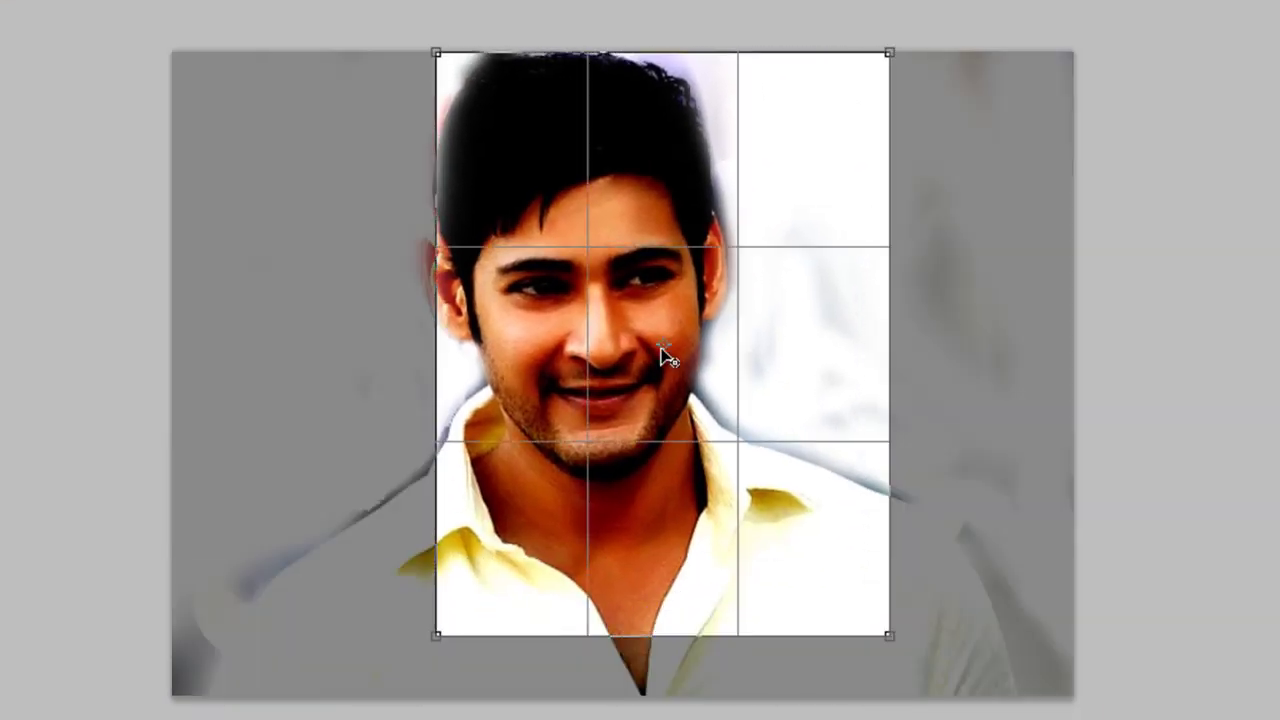
pyautogui.moveTo(634, 286); pyautogui.dragTo(589, 294)
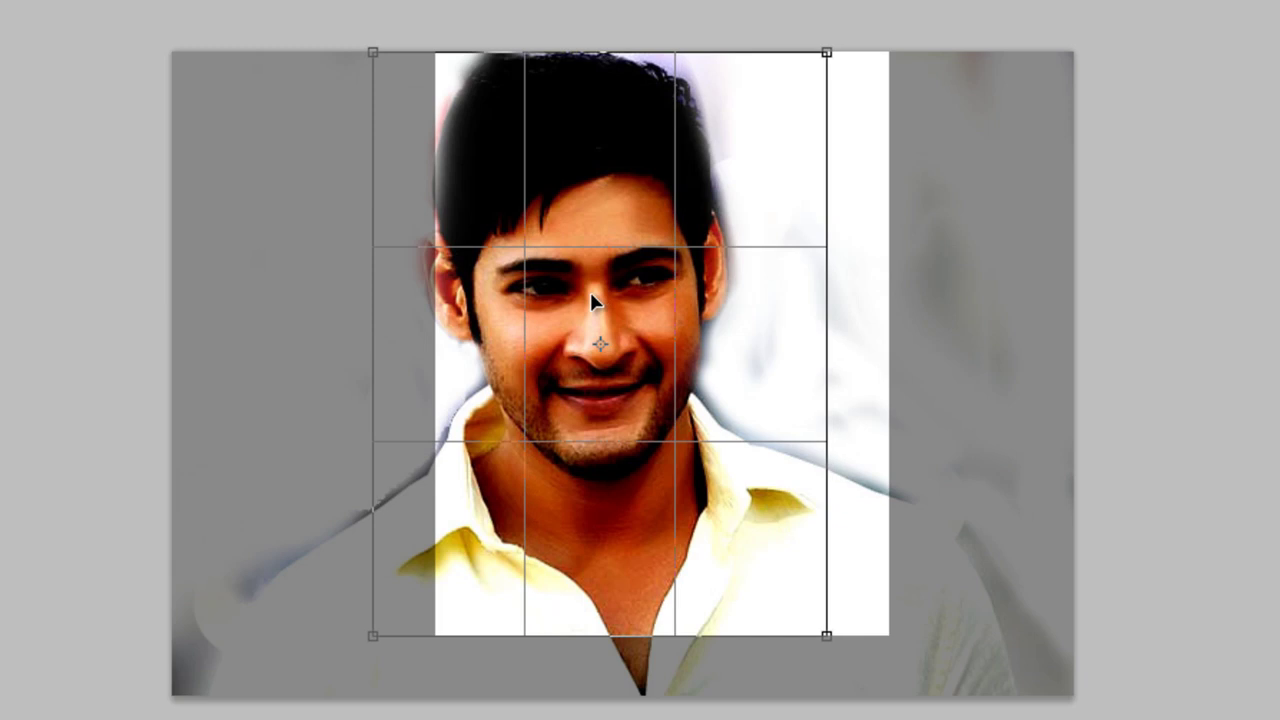
pyautogui.press('Return')
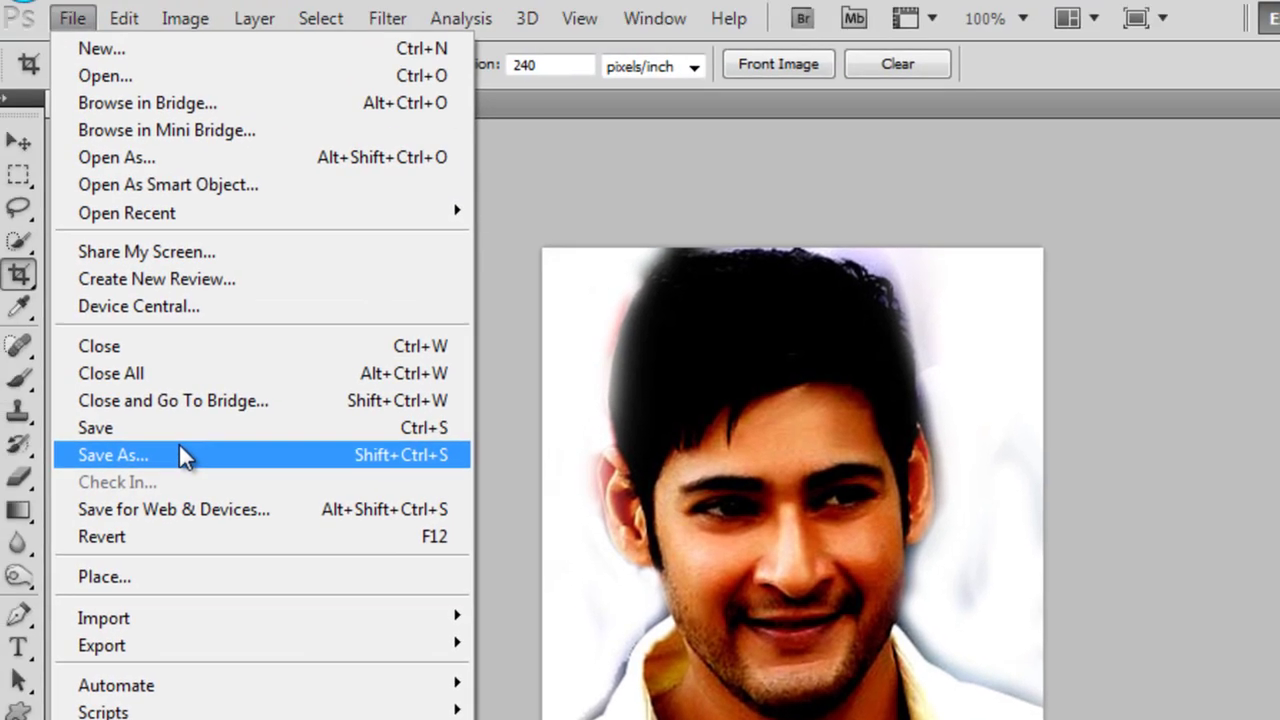
# Save the cropped photo and close the File menu without further changes
pyautogui.click(8, 237)
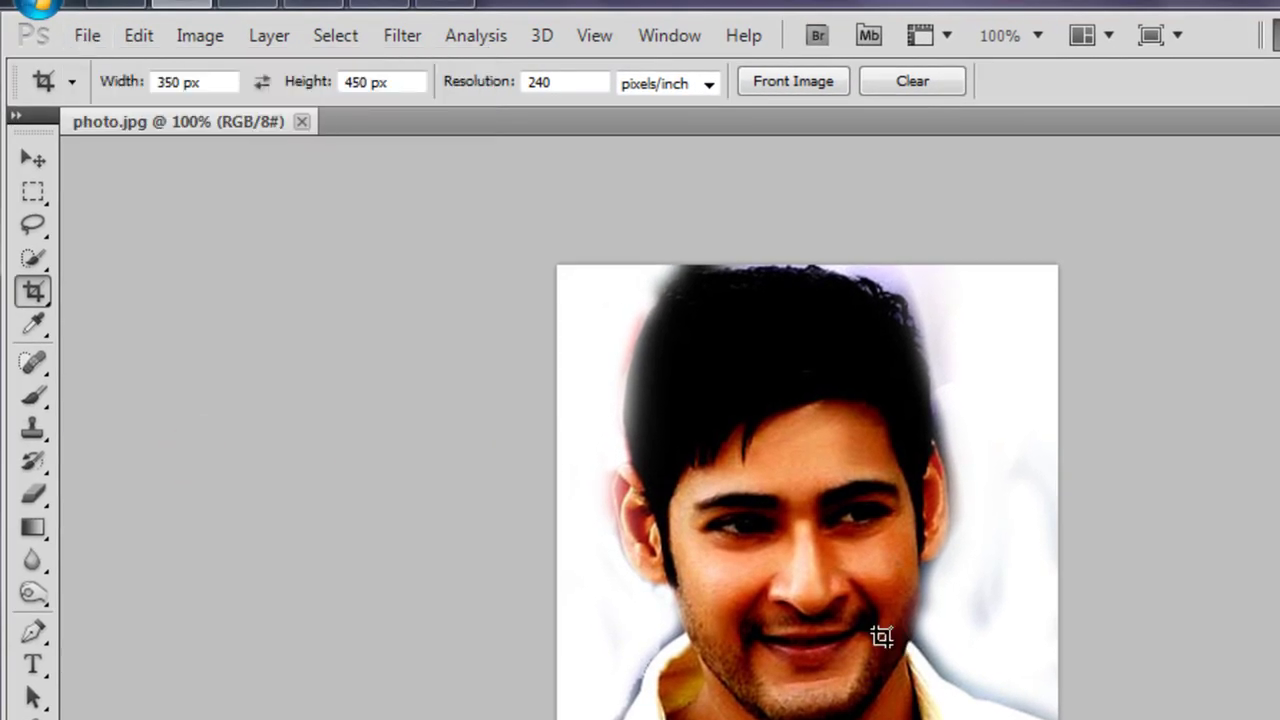
pyautogui.click(88, 40)
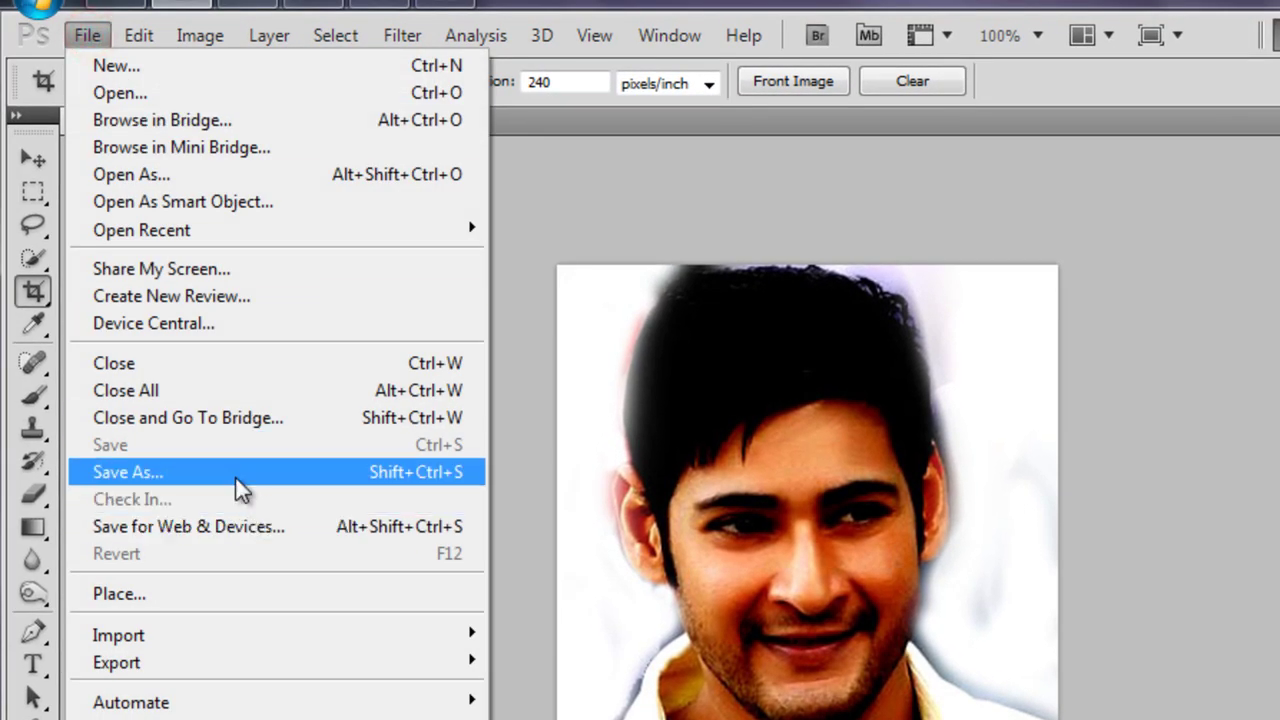
pyautogui.click(1264, 393)
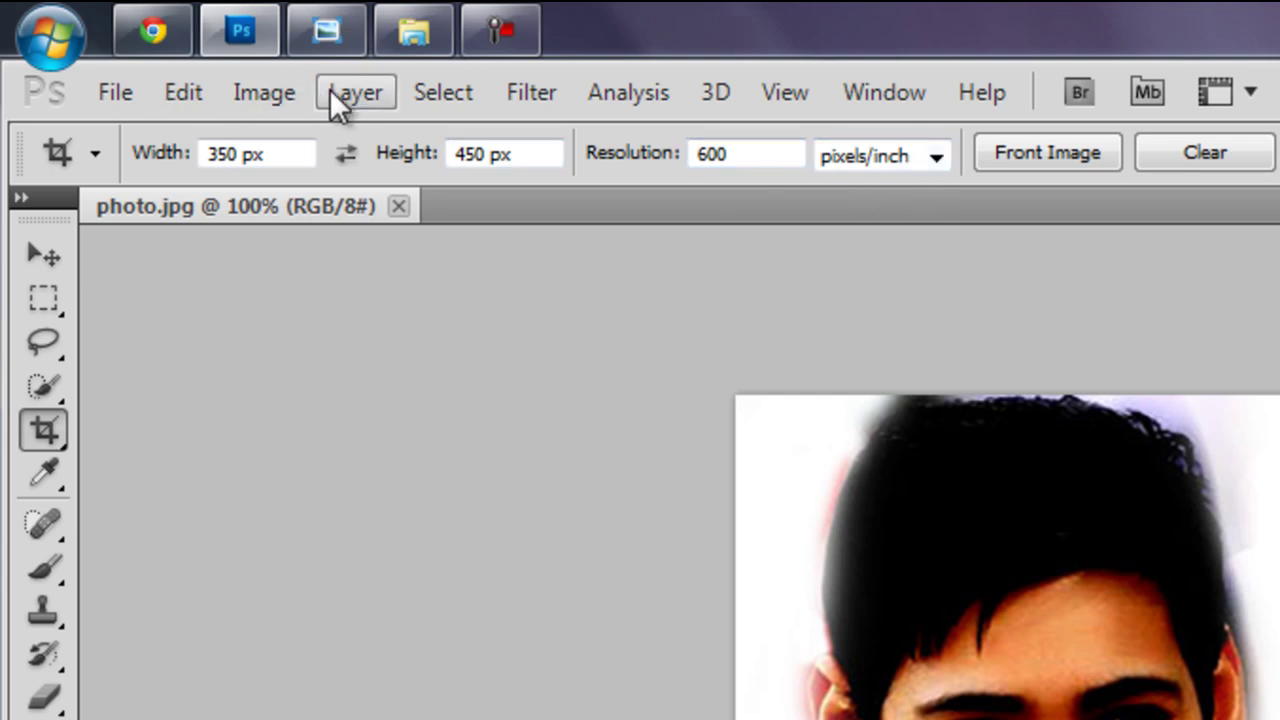
# Resize the photo to 349 × 449 px at 600 pixels/inch in Image Size and save
pyautogui.click(269, 104)
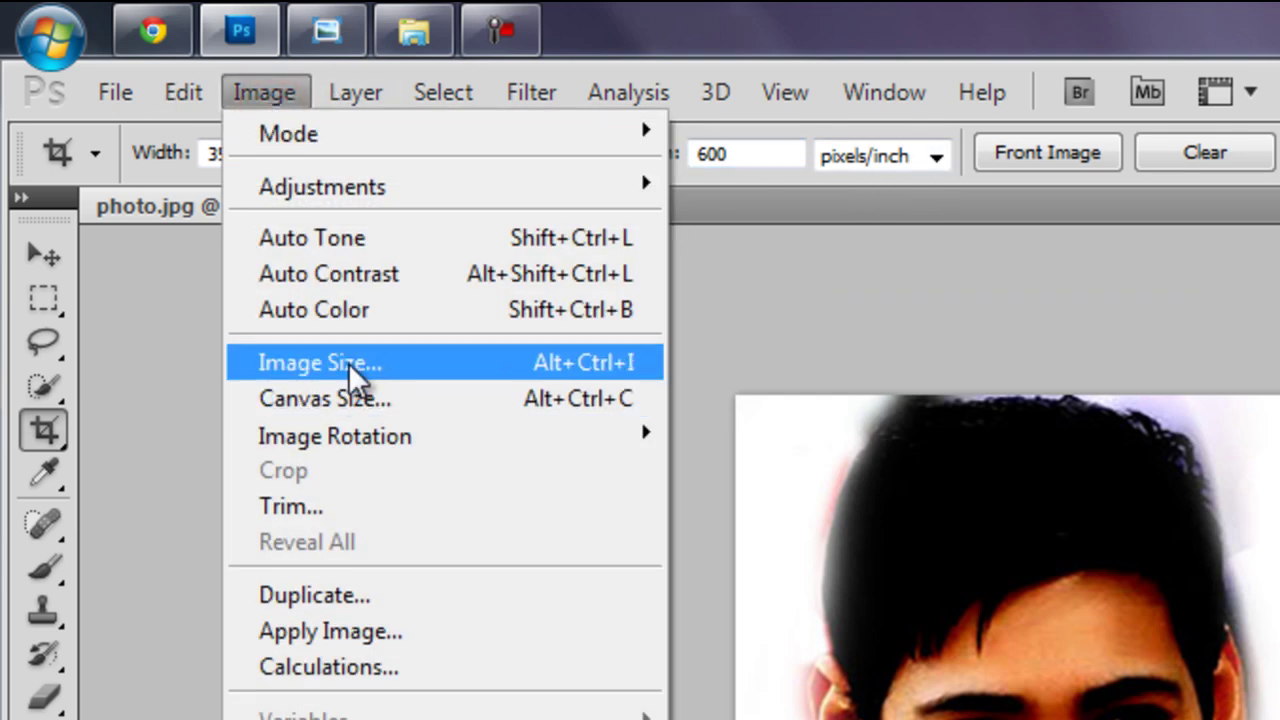
pyautogui.click(346, 362)
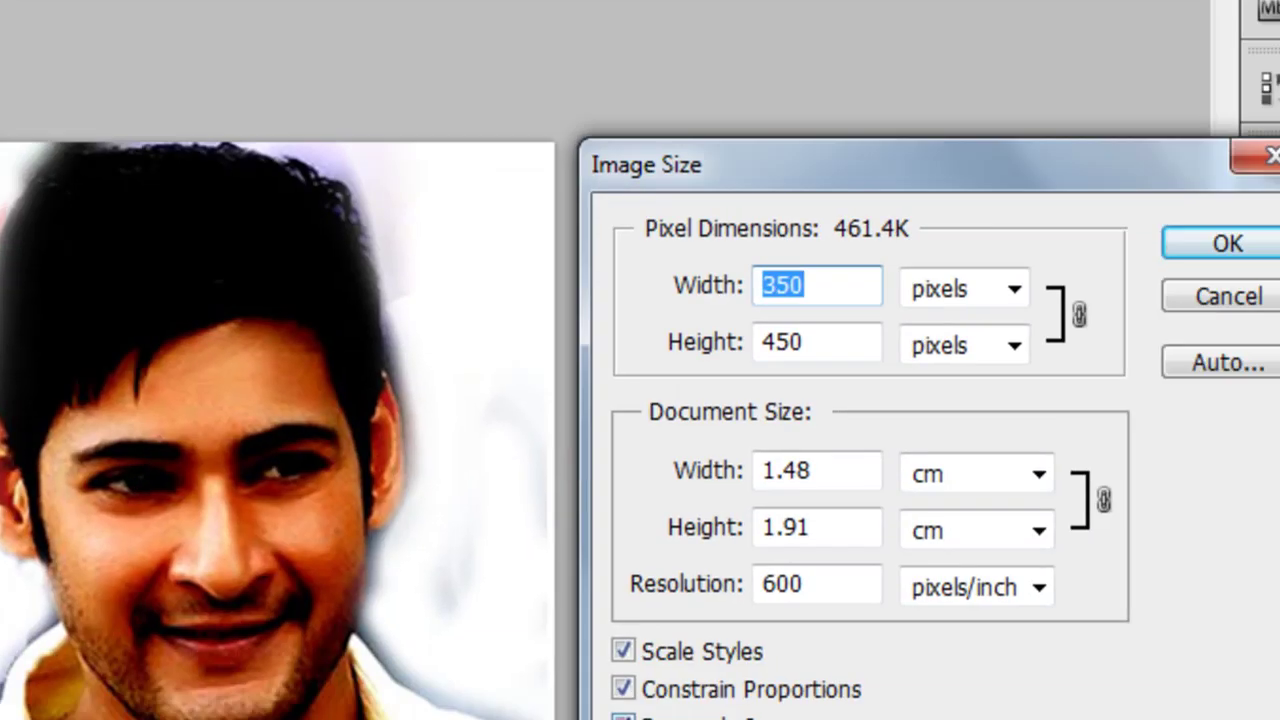
pyautogui.click(381, 652)
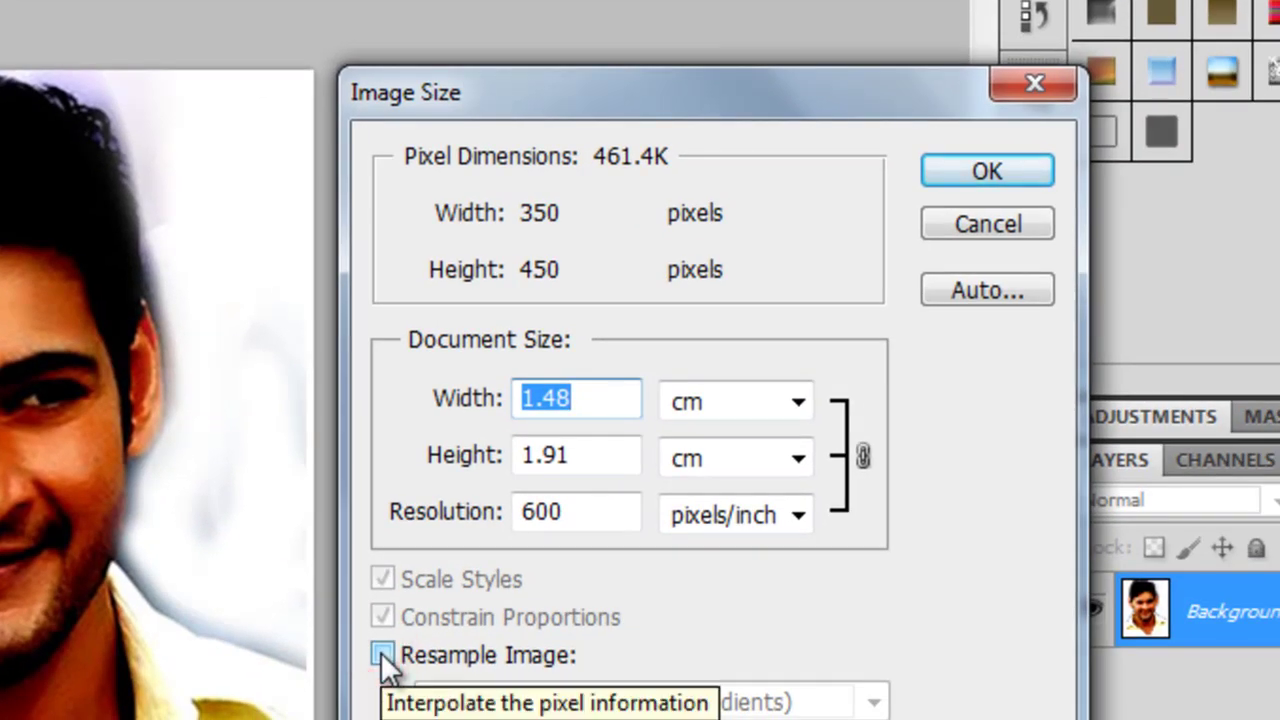
pyautogui.click(381, 652)
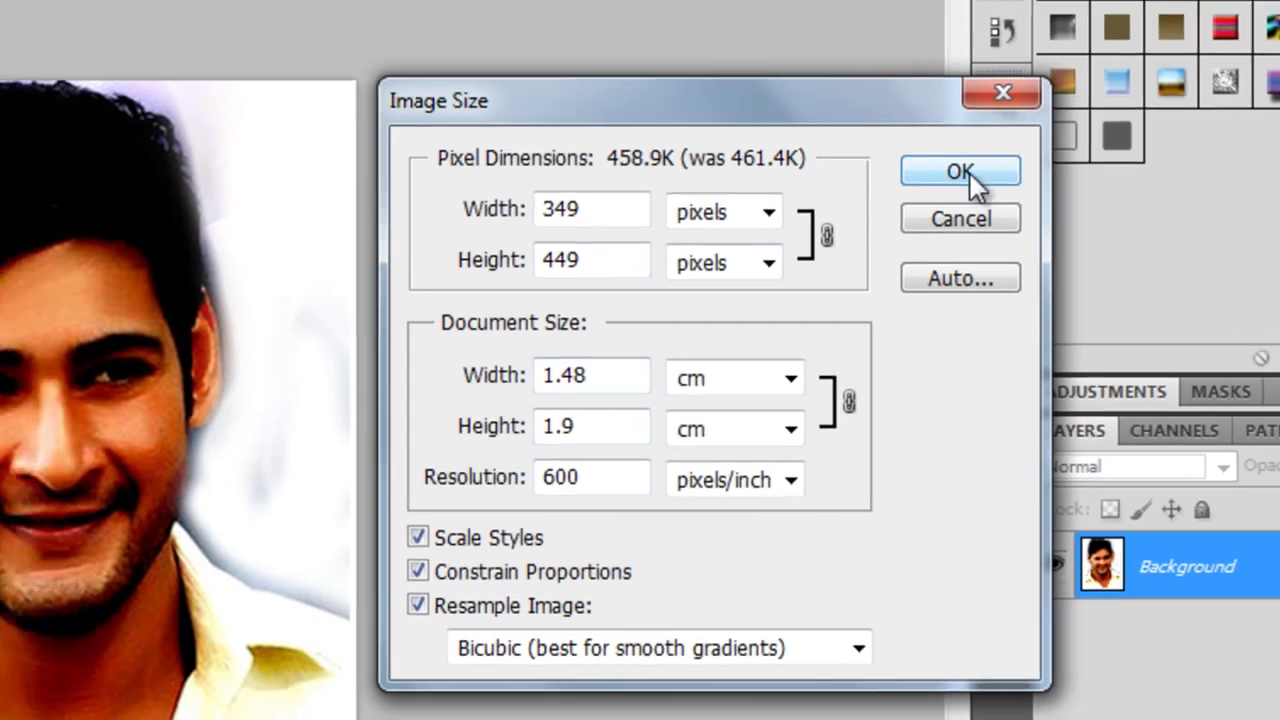
pyautogui.click(917, 159)
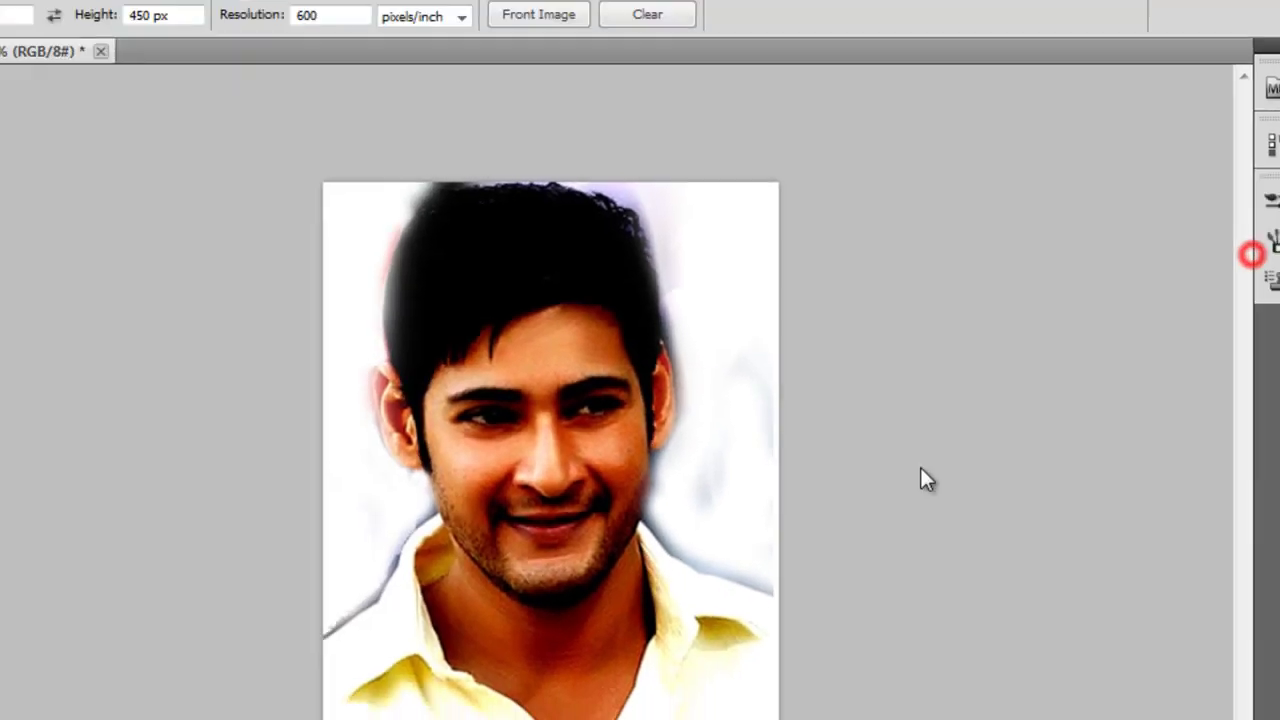
pyautogui.click(66, 14)
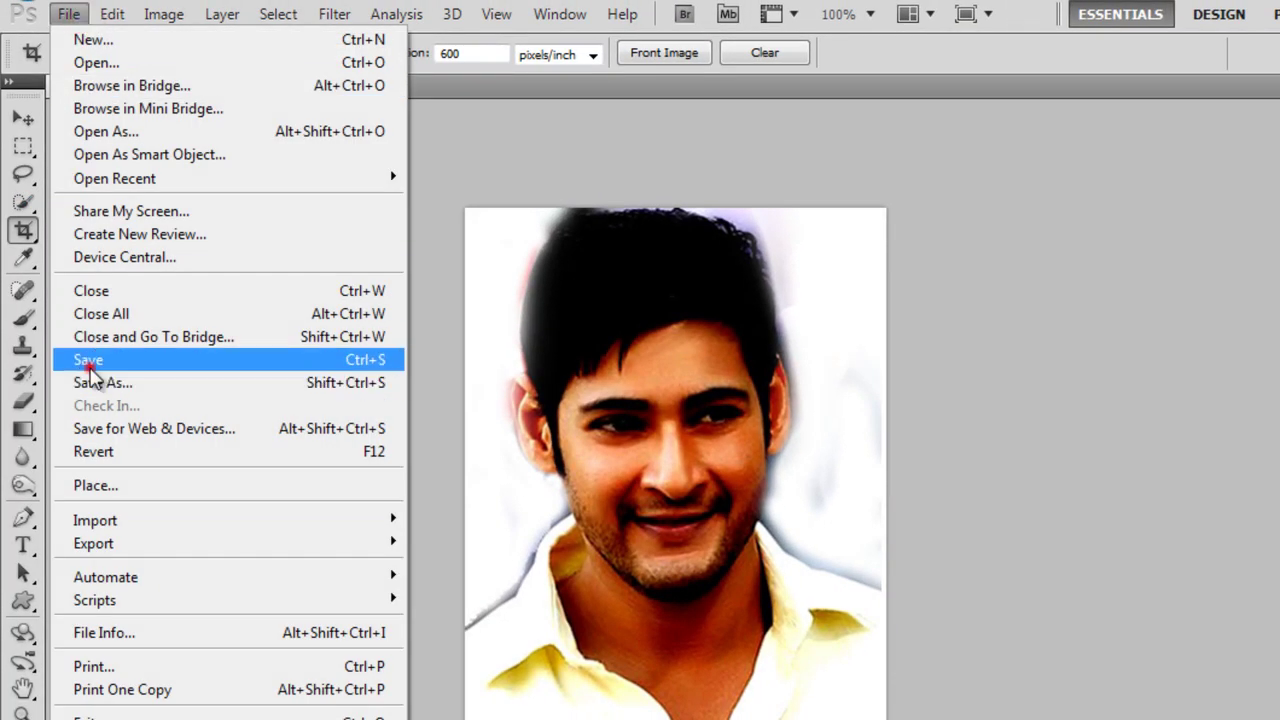
pyautogui.click(89, 362)
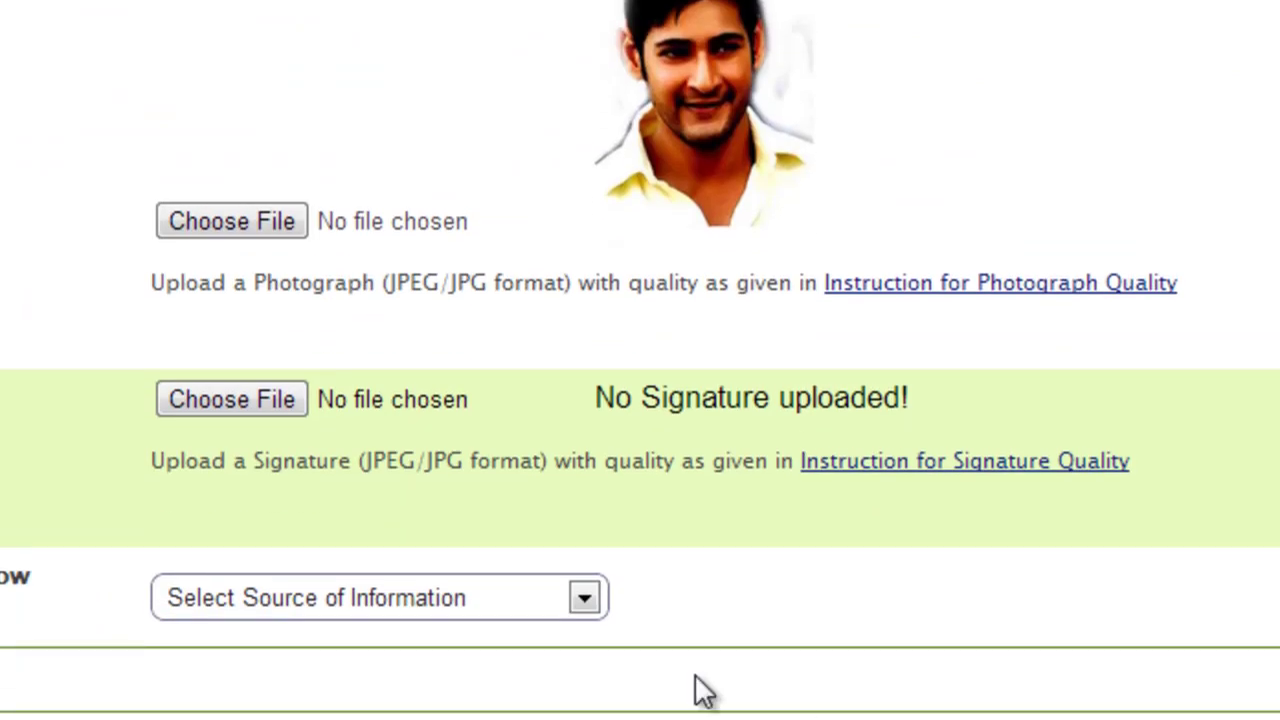
# Choose sign_a.jpg from the GATE 2014 folder for the signature upload
pyautogui.click(243, 403)
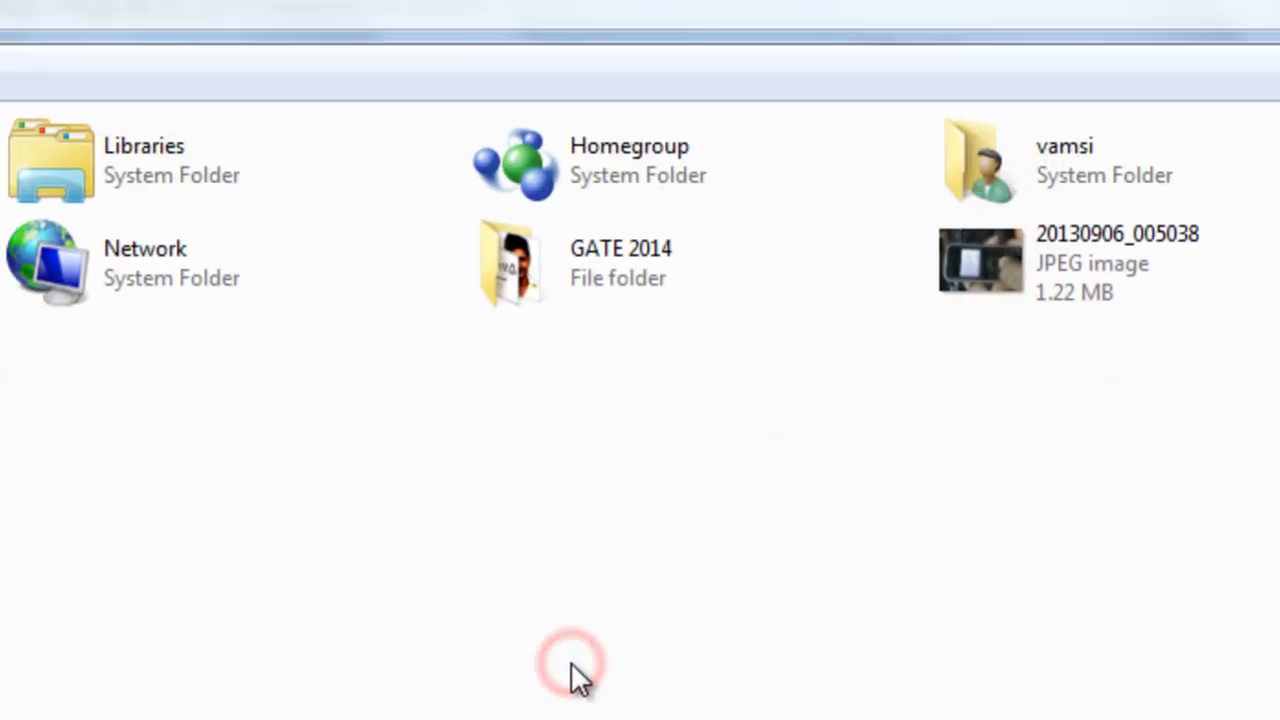
pyautogui.click(552, 262)
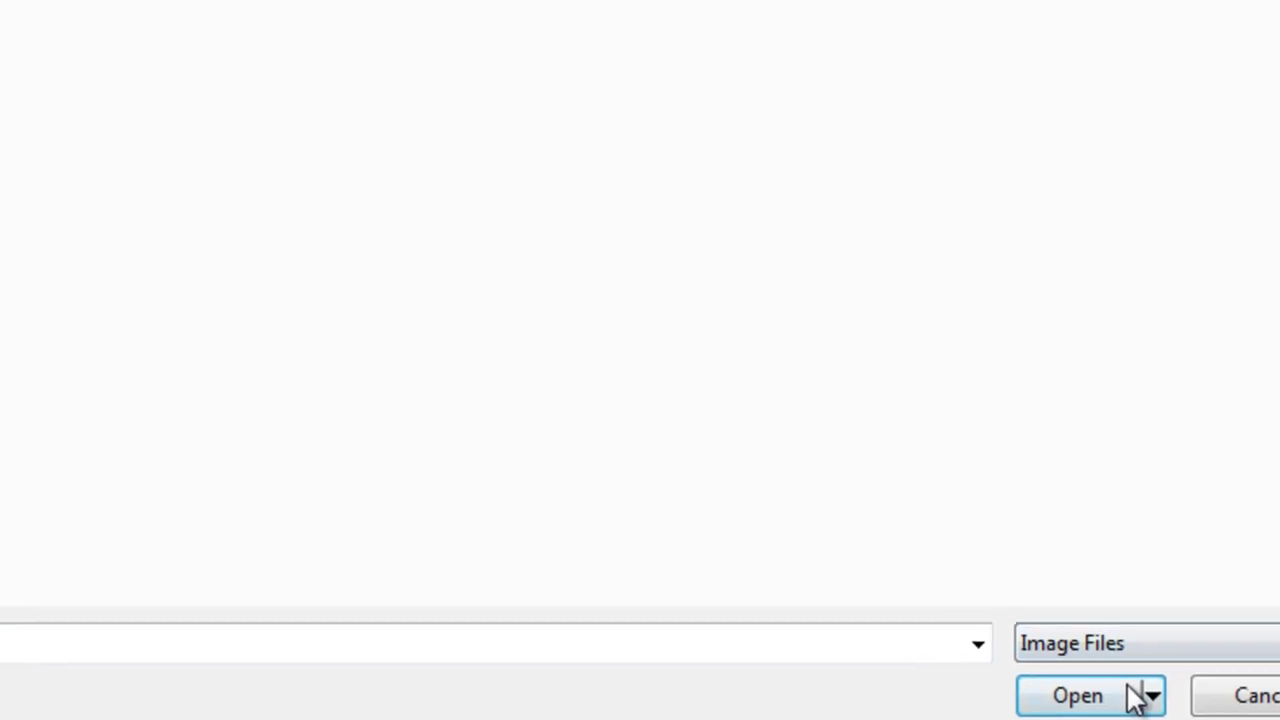
pyautogui.click(1028, 662)
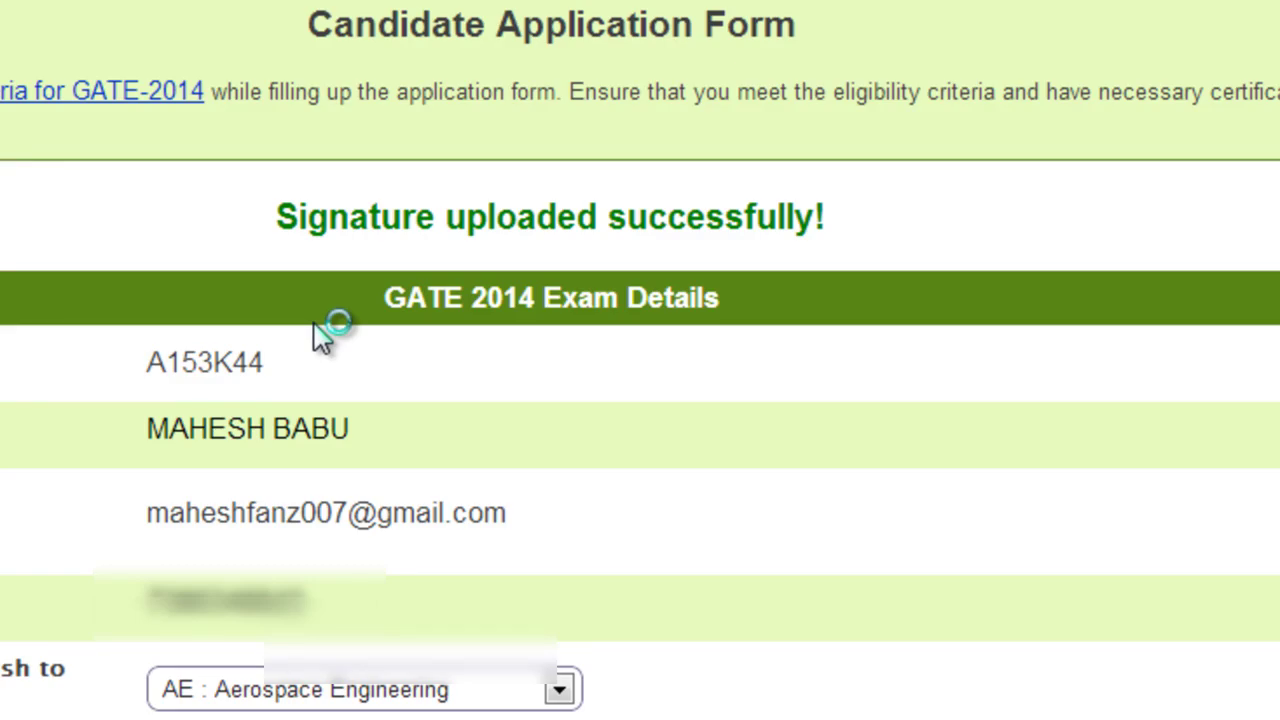
# Set Source of Information to Internet Search and submit the application for payment
pyautogui.scroll(-20, 640, 360)
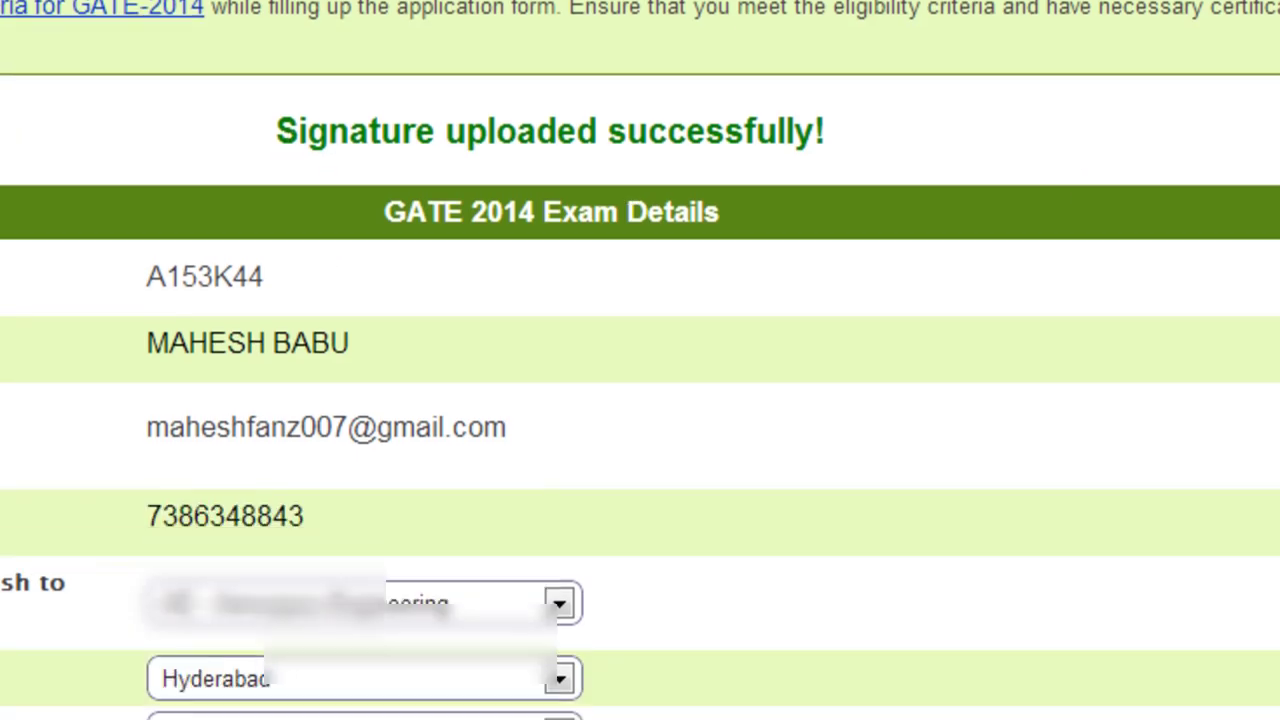
pyautogui.scroll(-8, 1057, 449)
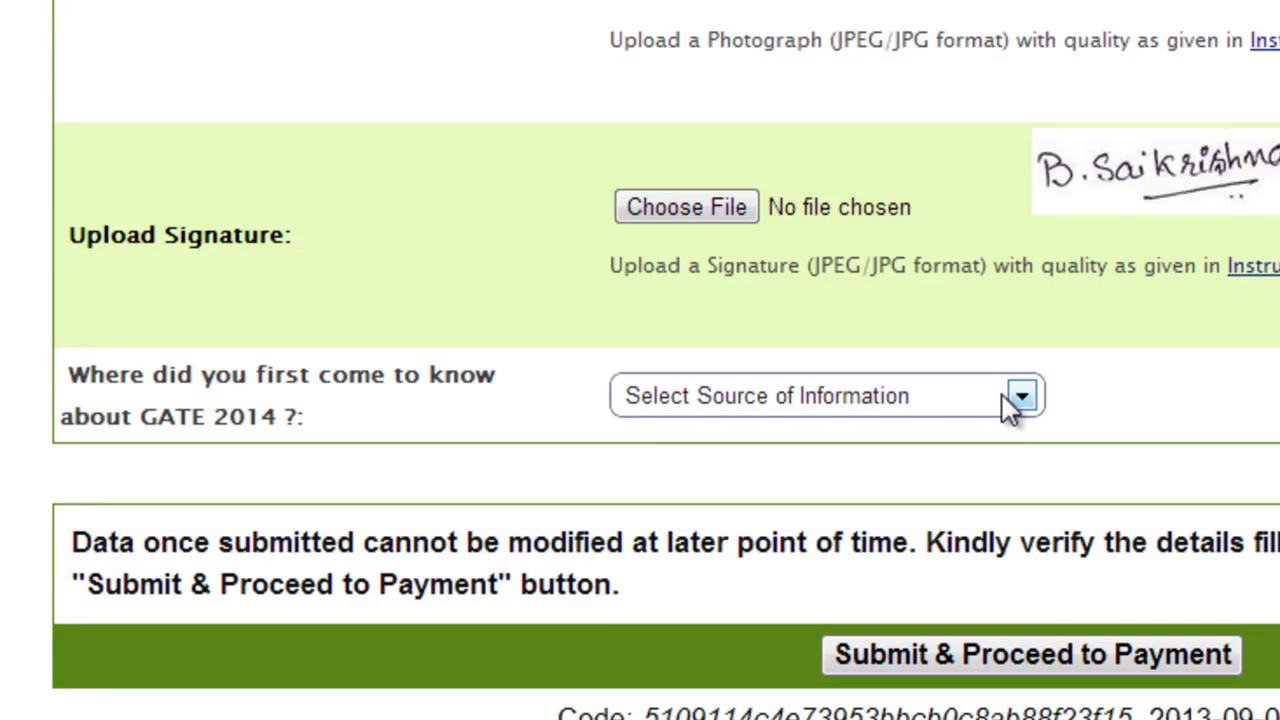
pyautogui.click(1002, 395)
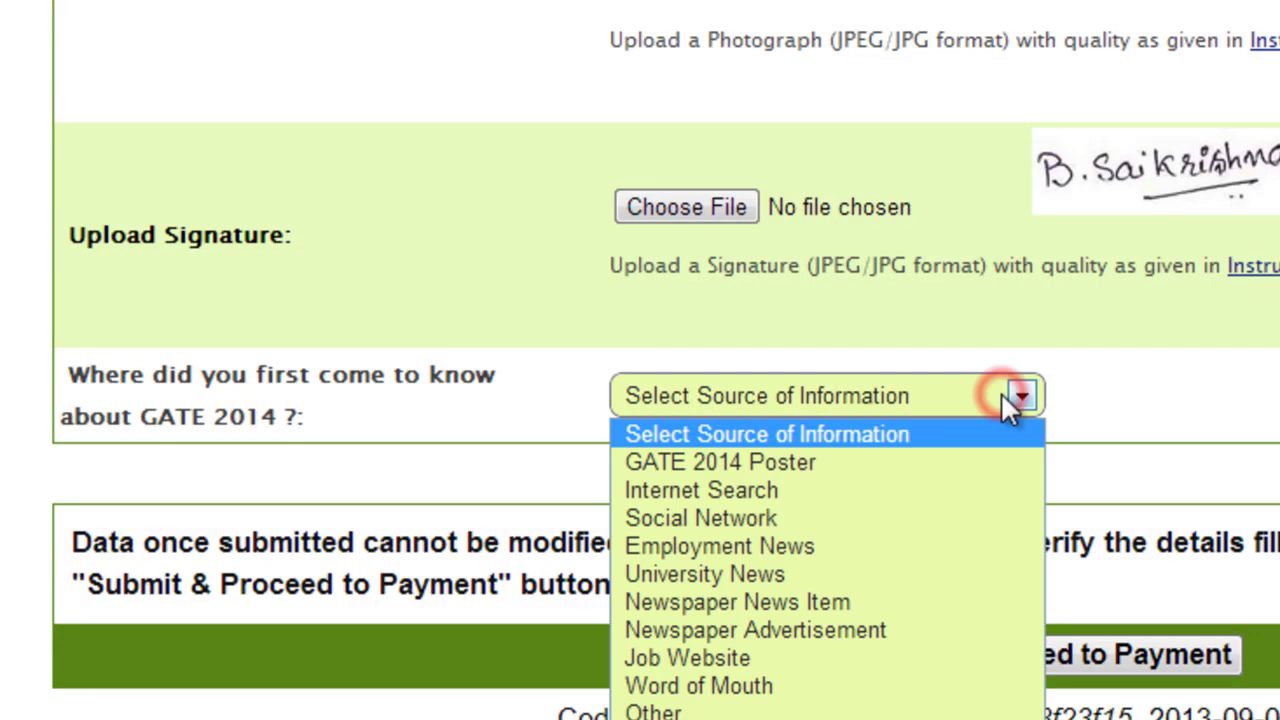
pyautogui.click(918, 490)
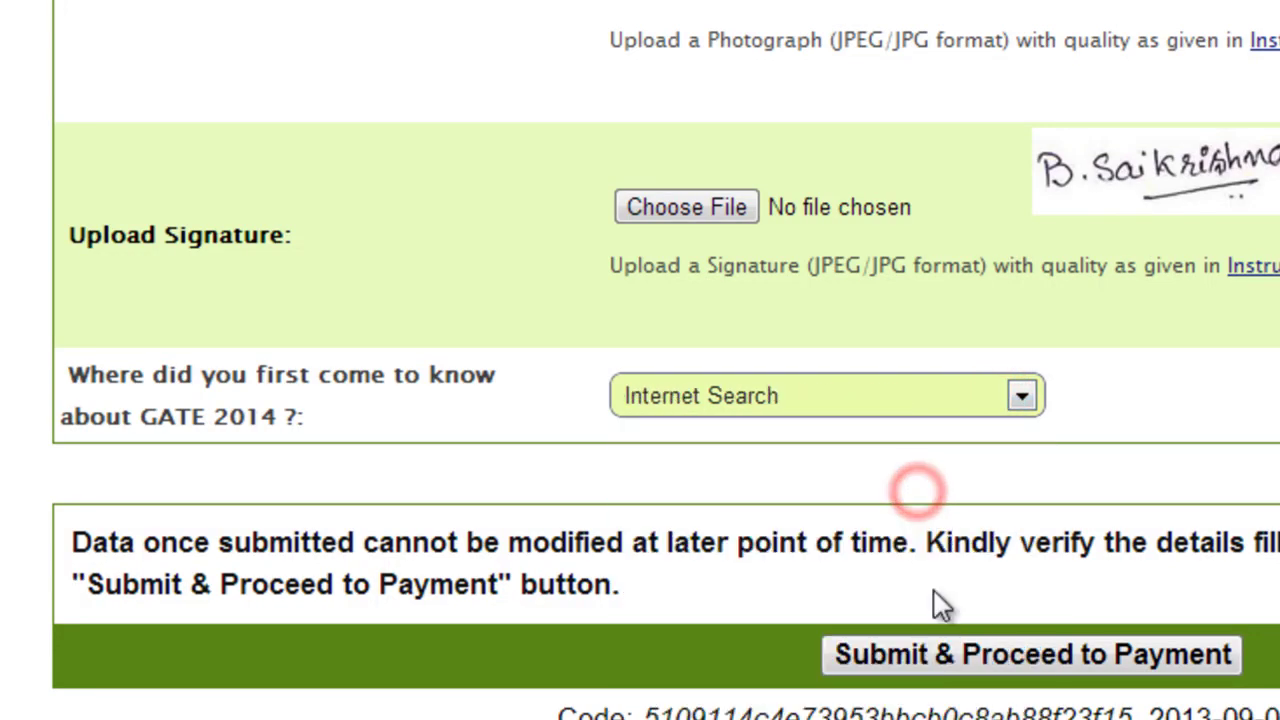
pyautogui.click(1002, 654)
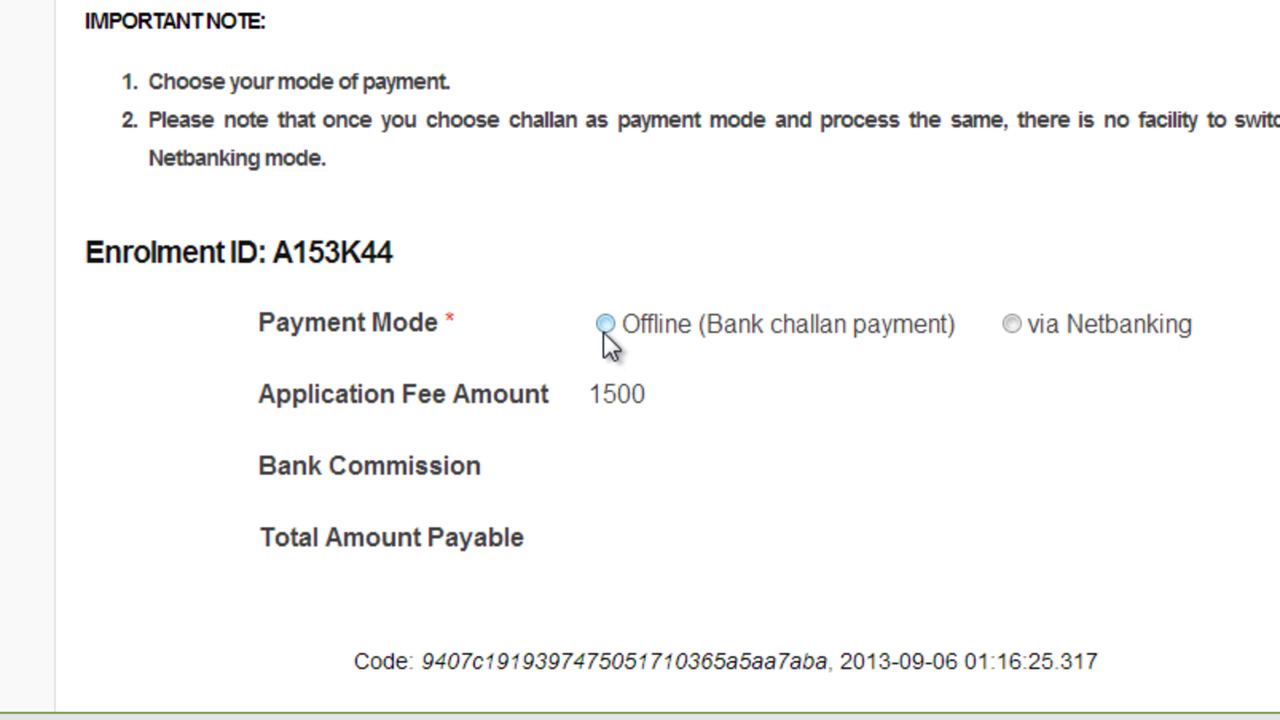
# Select offline bank challan payment, proceed to the PDF download, and choose State Bank of India
pyautogui.click(605, 325)
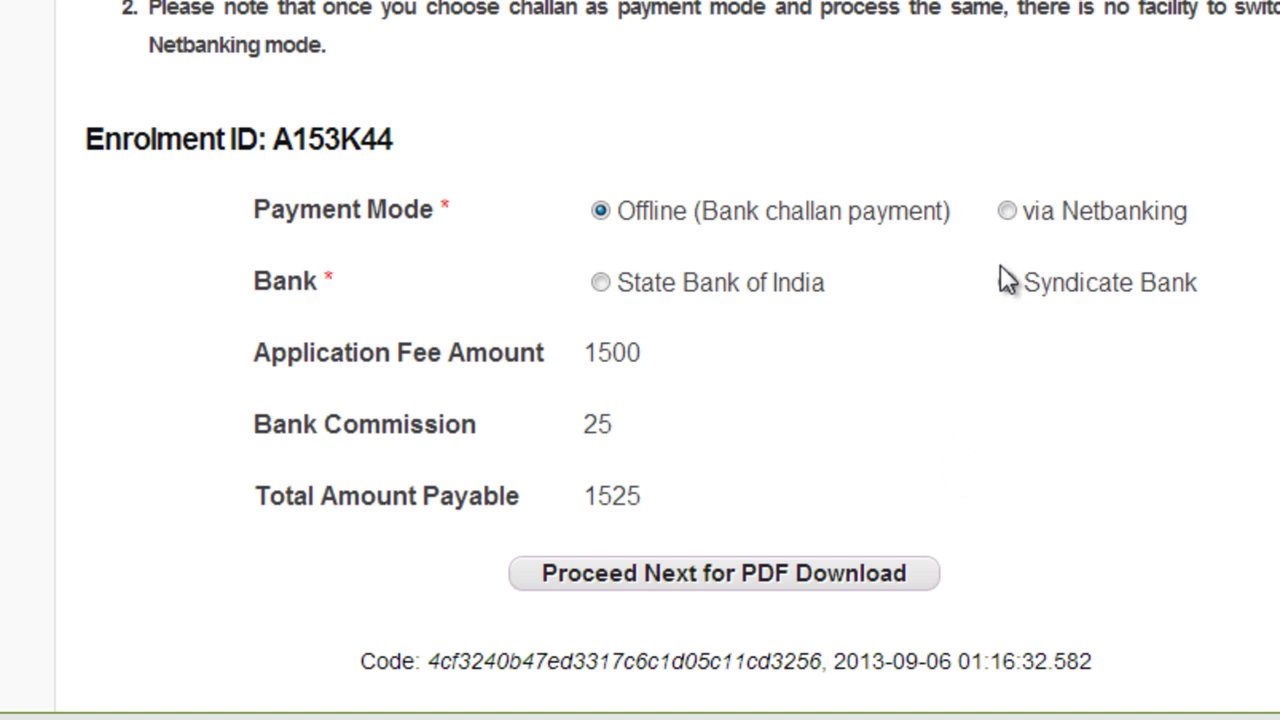
pyautogui.click(772, 566)
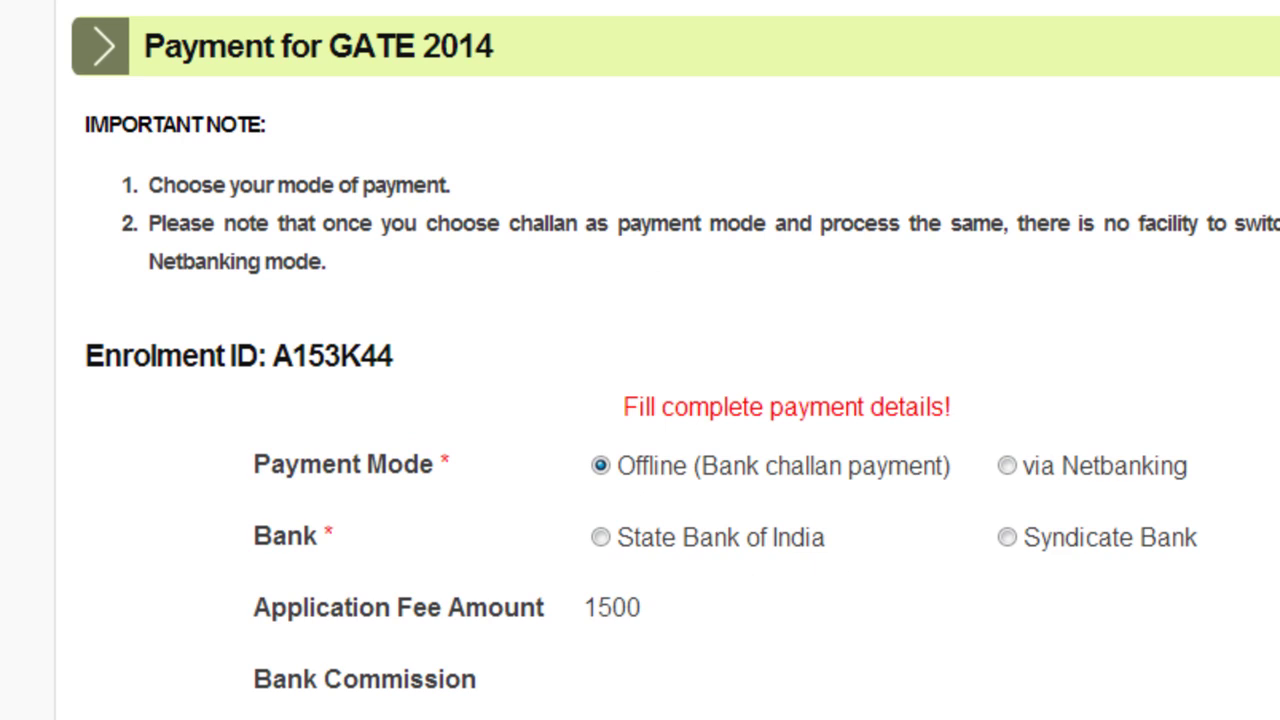
pyautogui.scroll(-3, 1161, 293)
pyautogui.click(605, 282)
# Continue from payment to the GATE 2014 Application Status page showing the application submitted
pyautogui.click(676, 572)
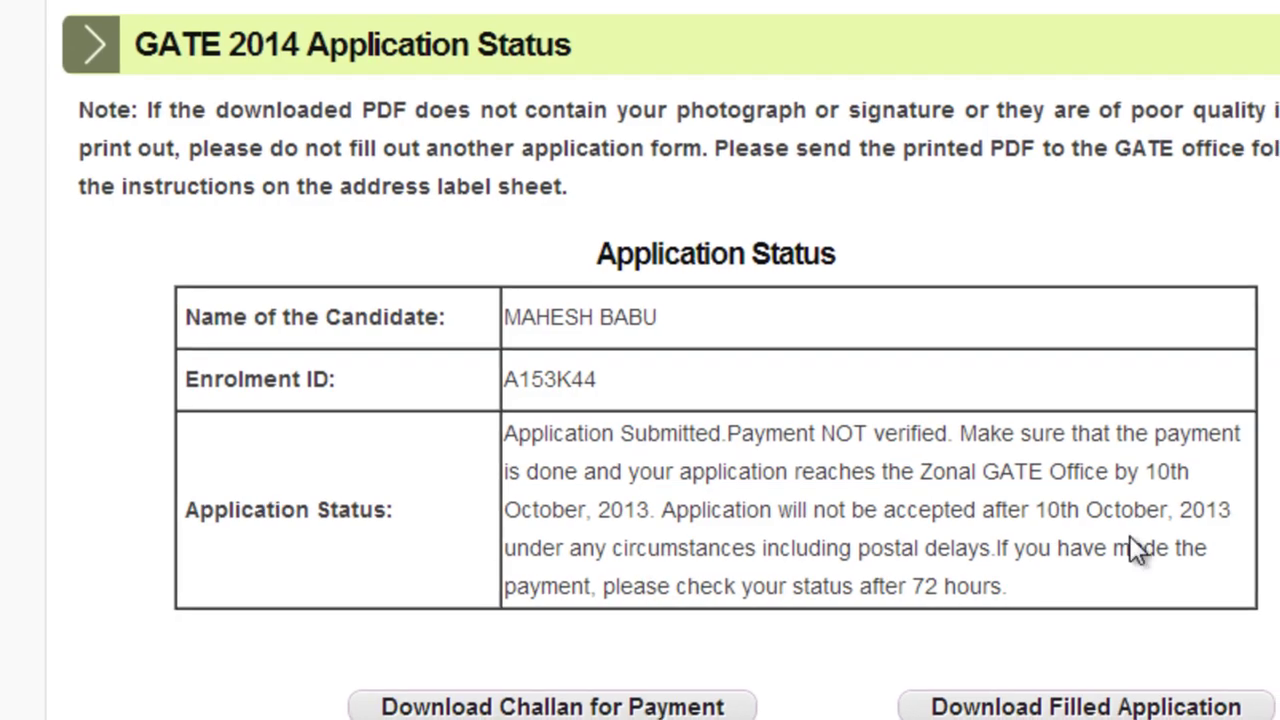